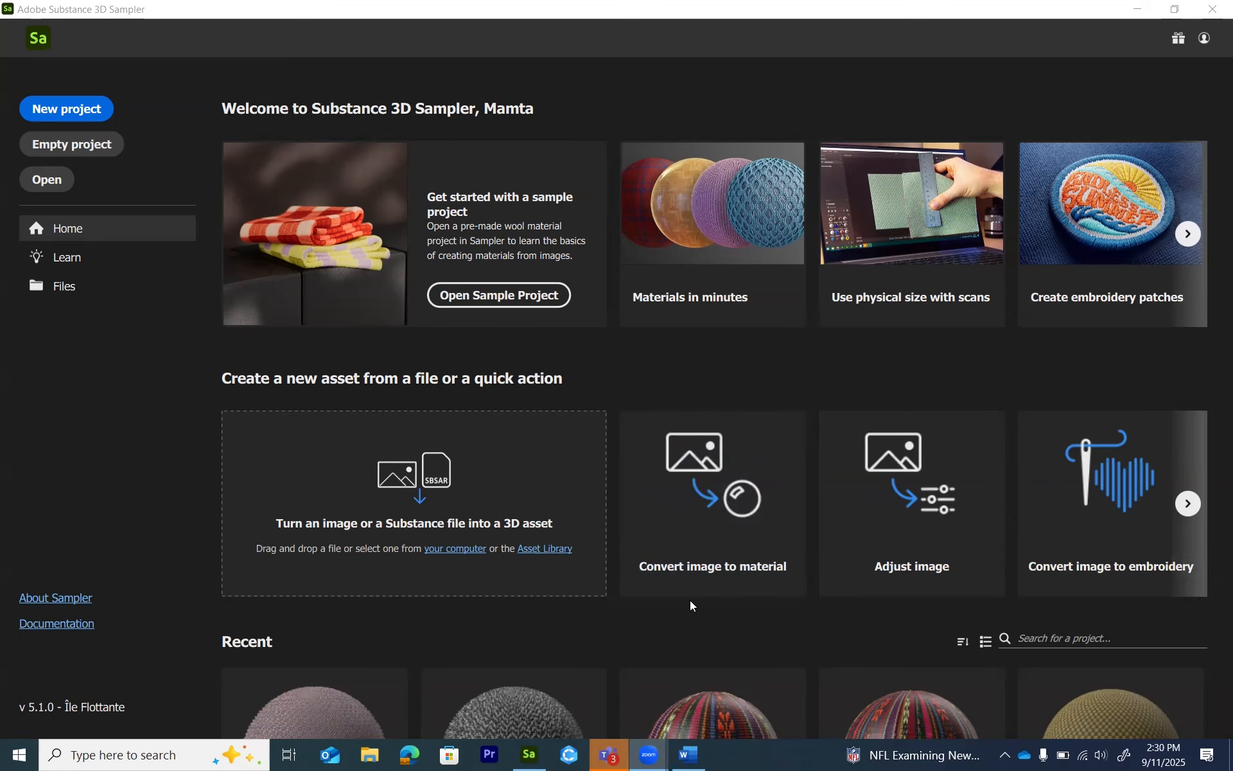
- Create an empty project and add a new material to it
click(81, 145)
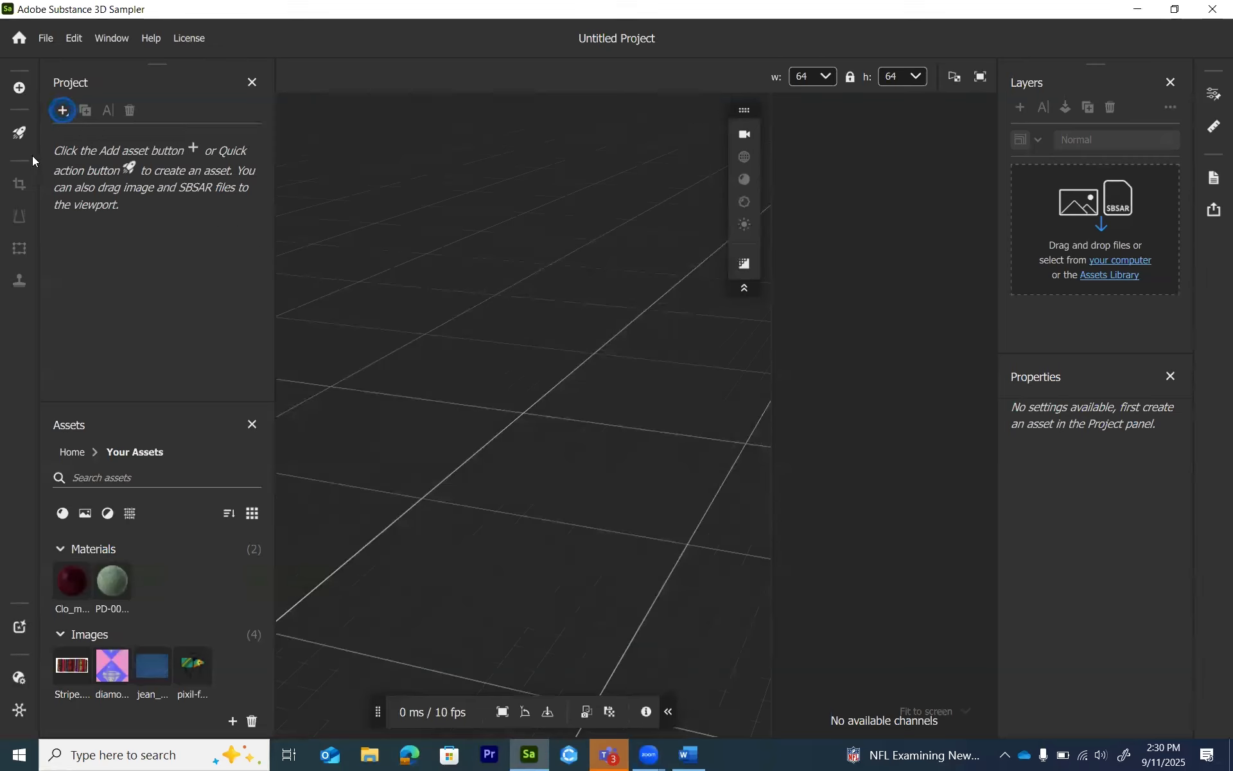
click(62, 110)
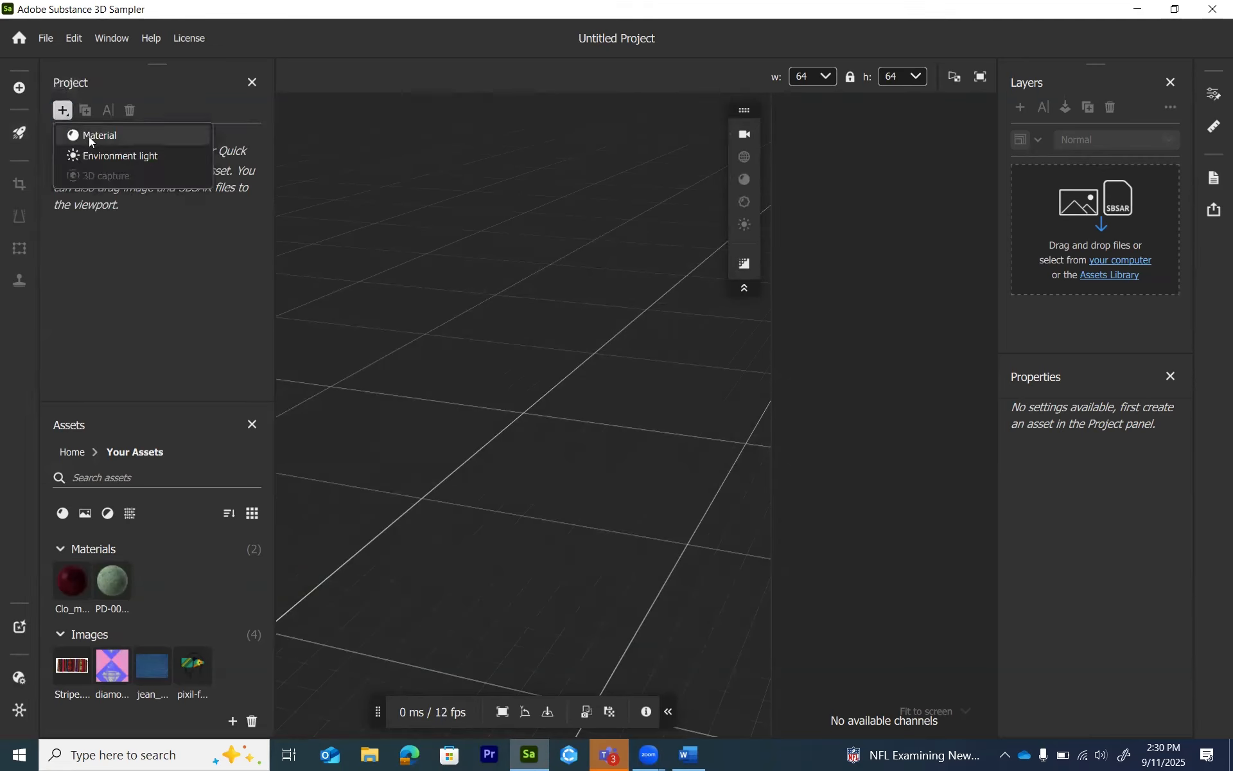
click(89, 136)
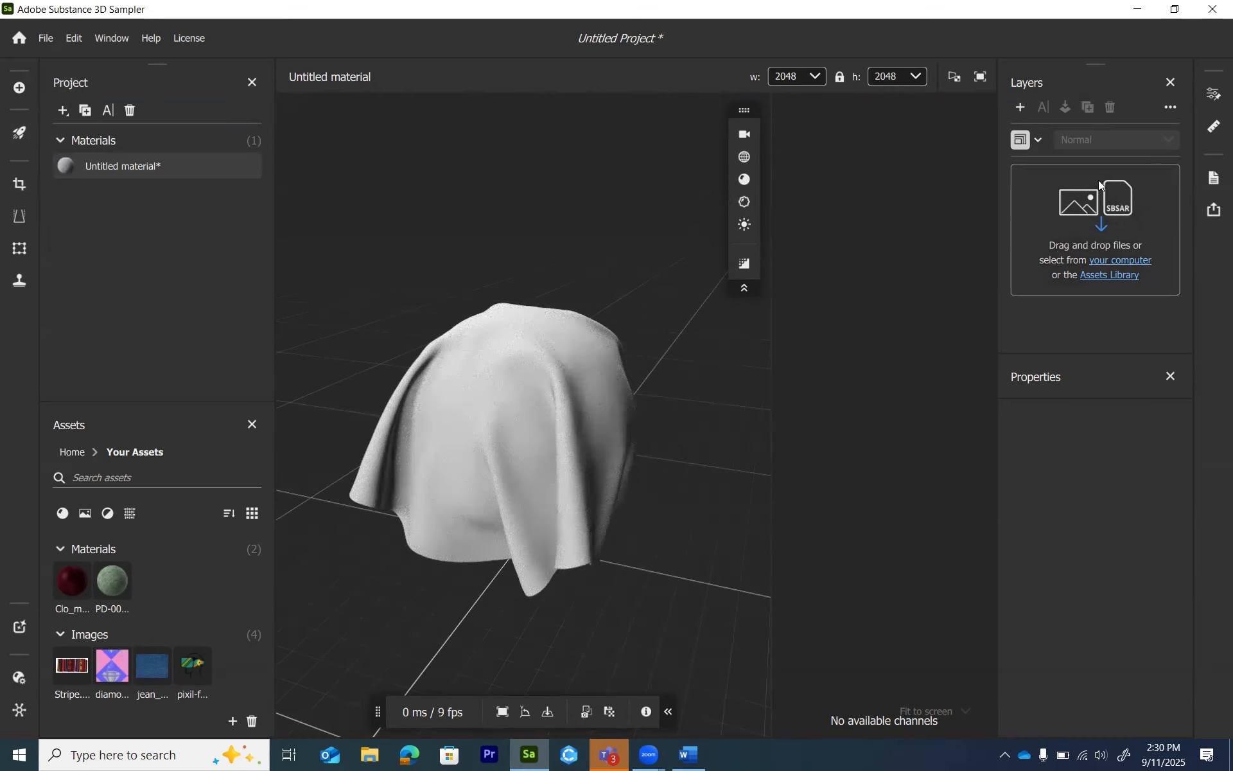
- Add a Cloth Weave filter layer to the untitled material
click(1020, 108)
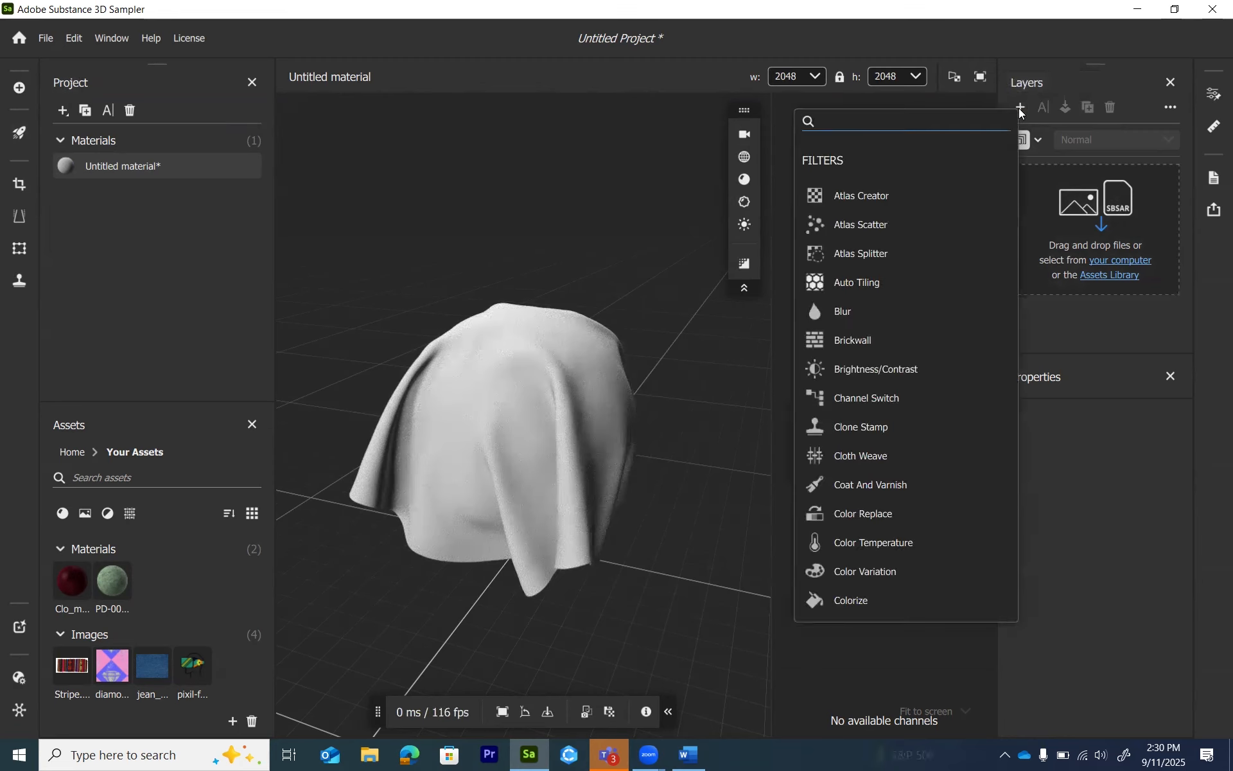
text(c)
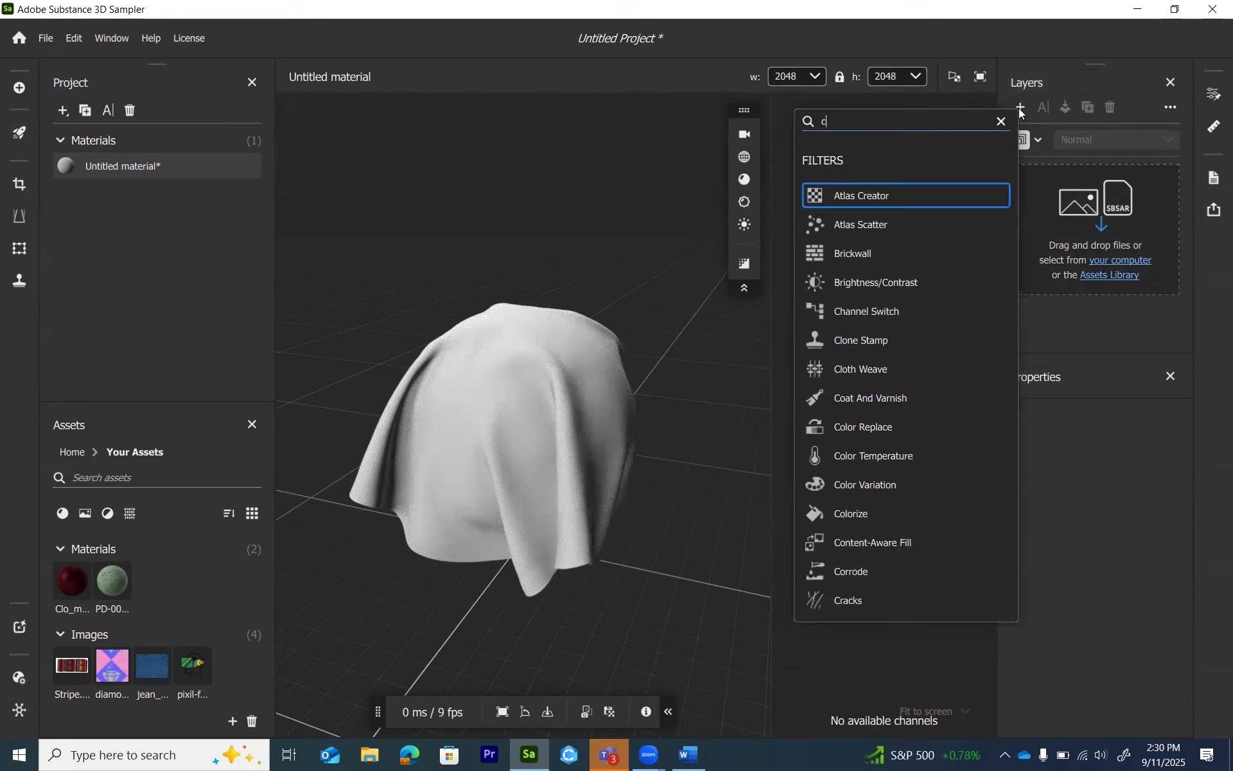
text(lo)
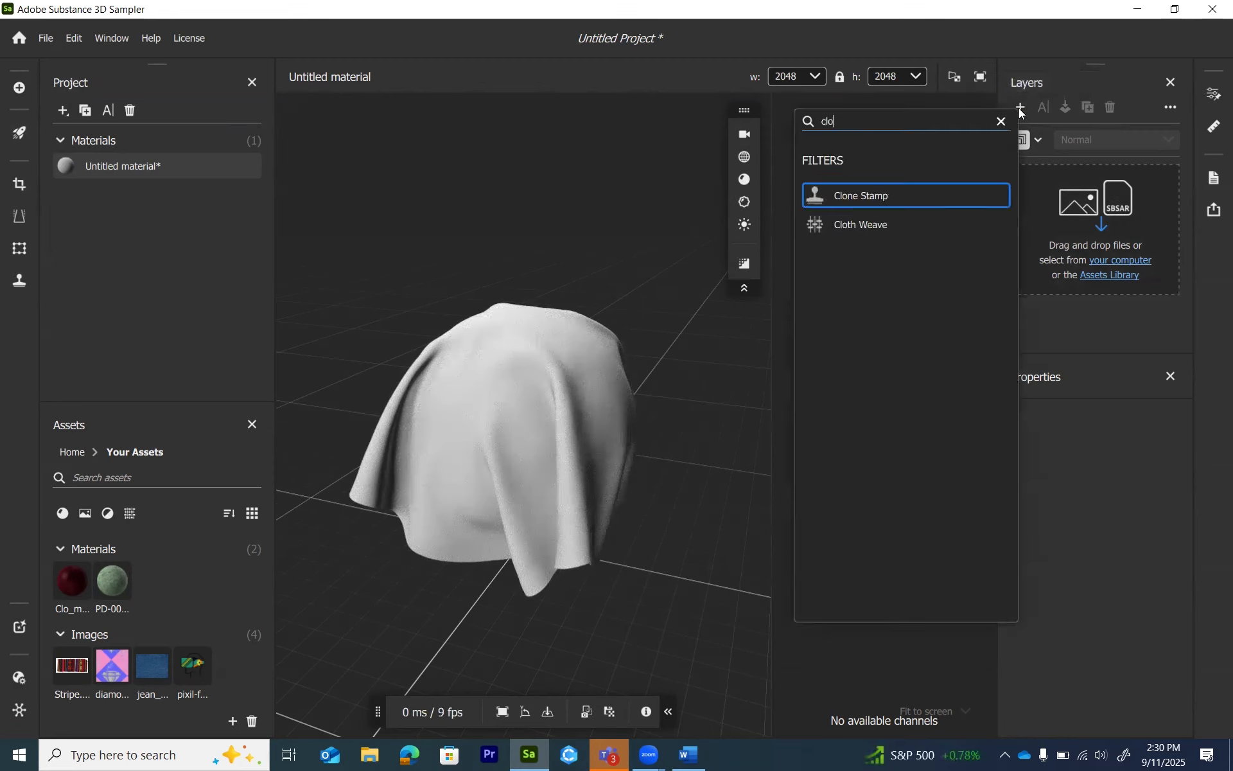
click(865, 230)
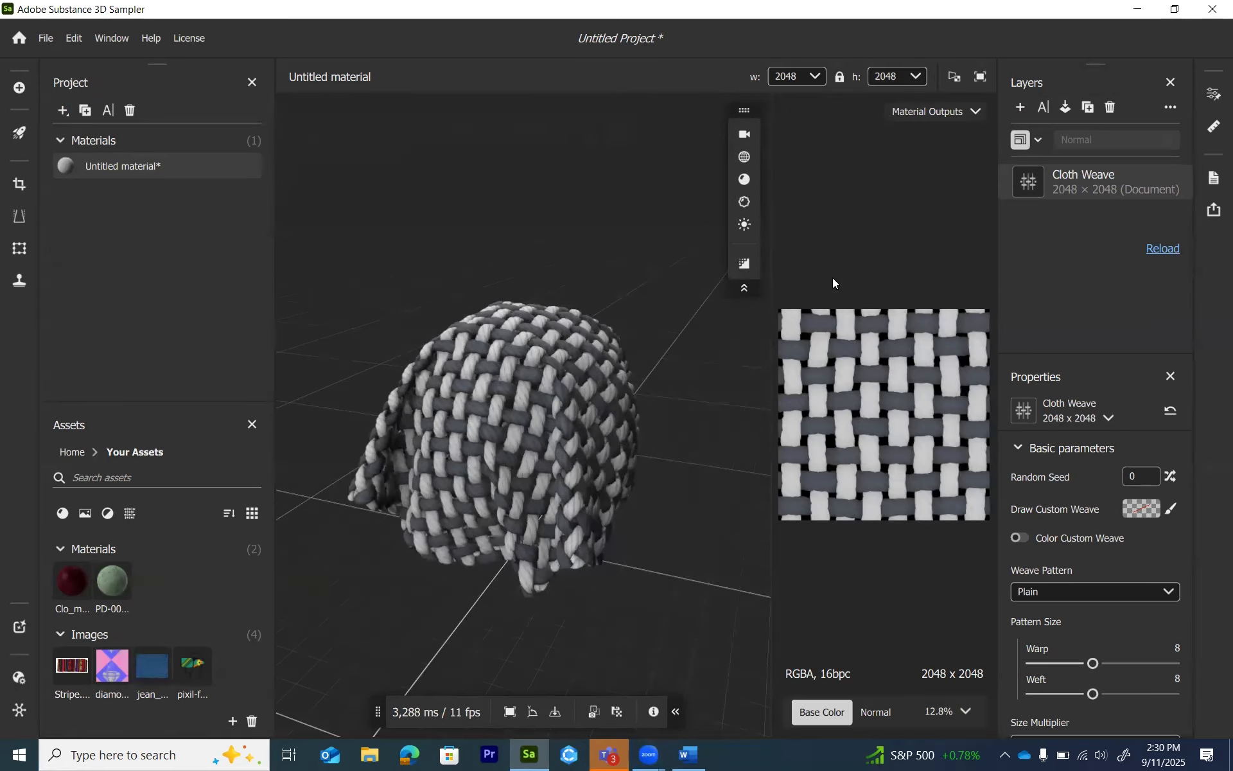
- Hide the project and asset lists and enlarge the 2D texture view beside the 3D preview
drag(772, 299, 644, 313)
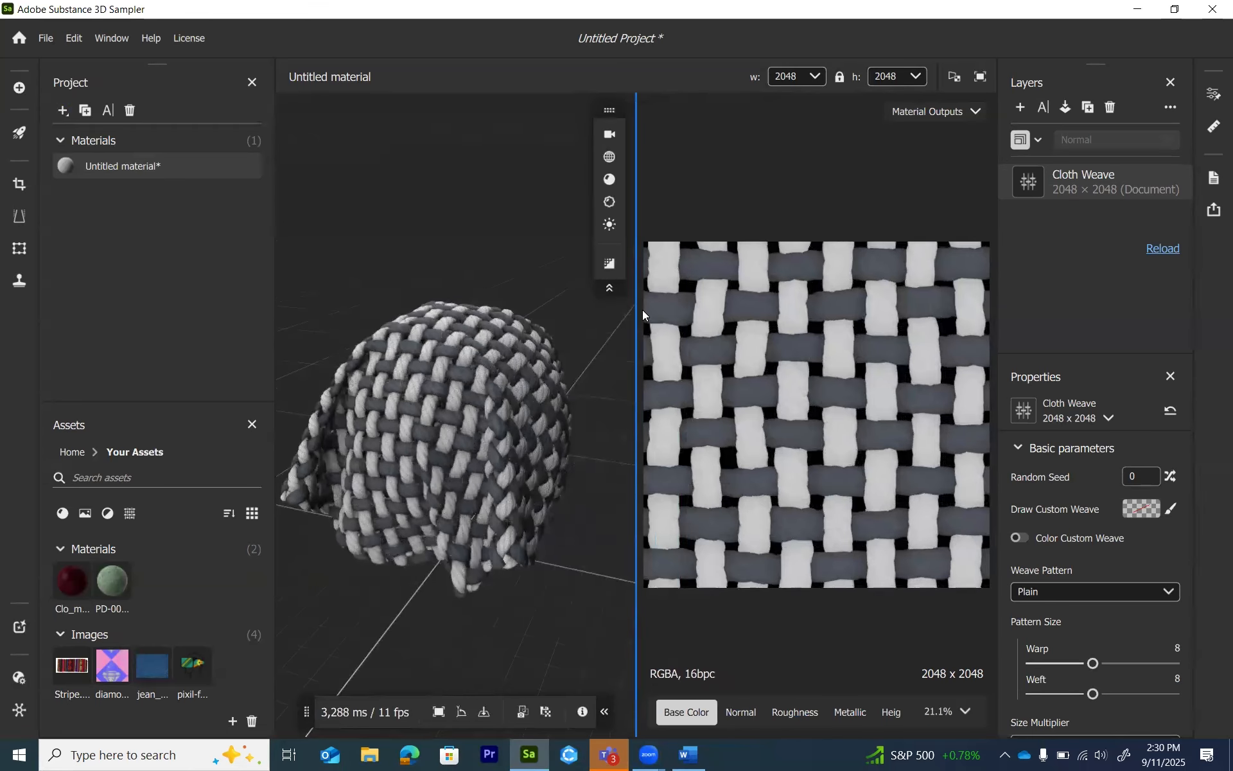
click(252, 82)
click(252, 82)
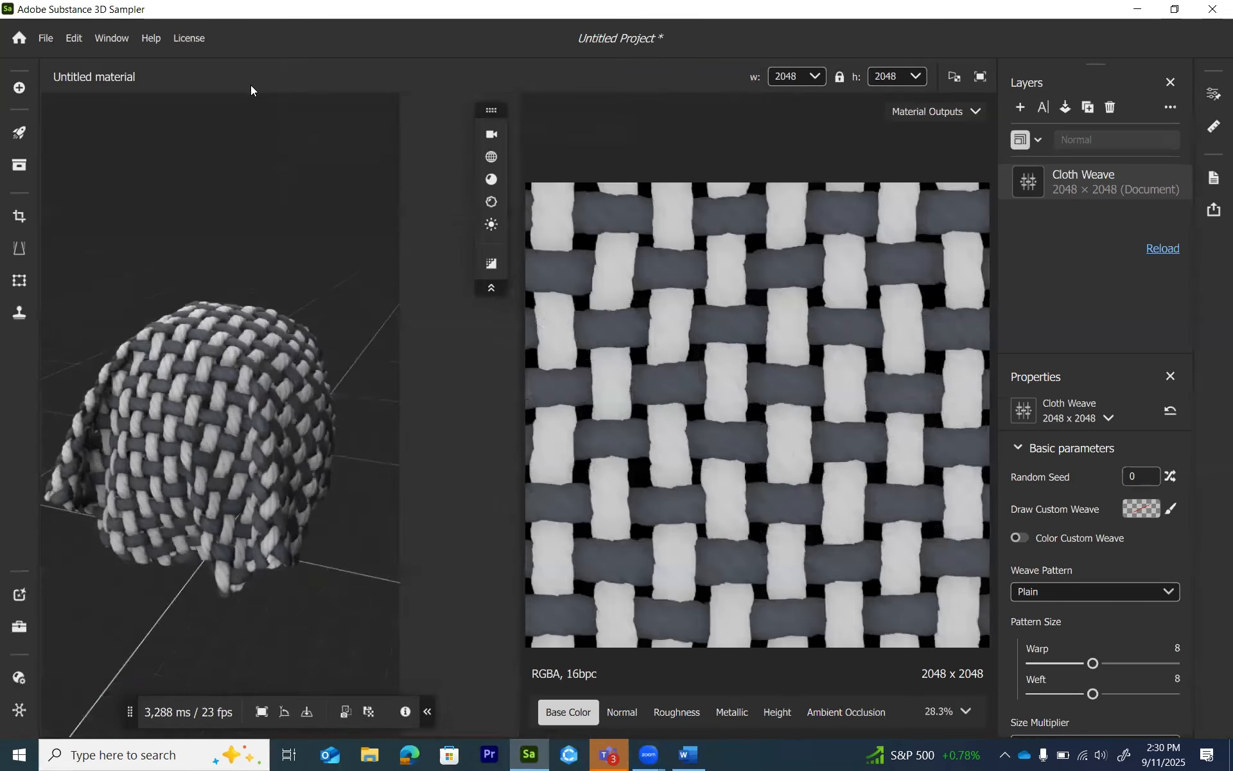
drag(519, 439, 558, 454)
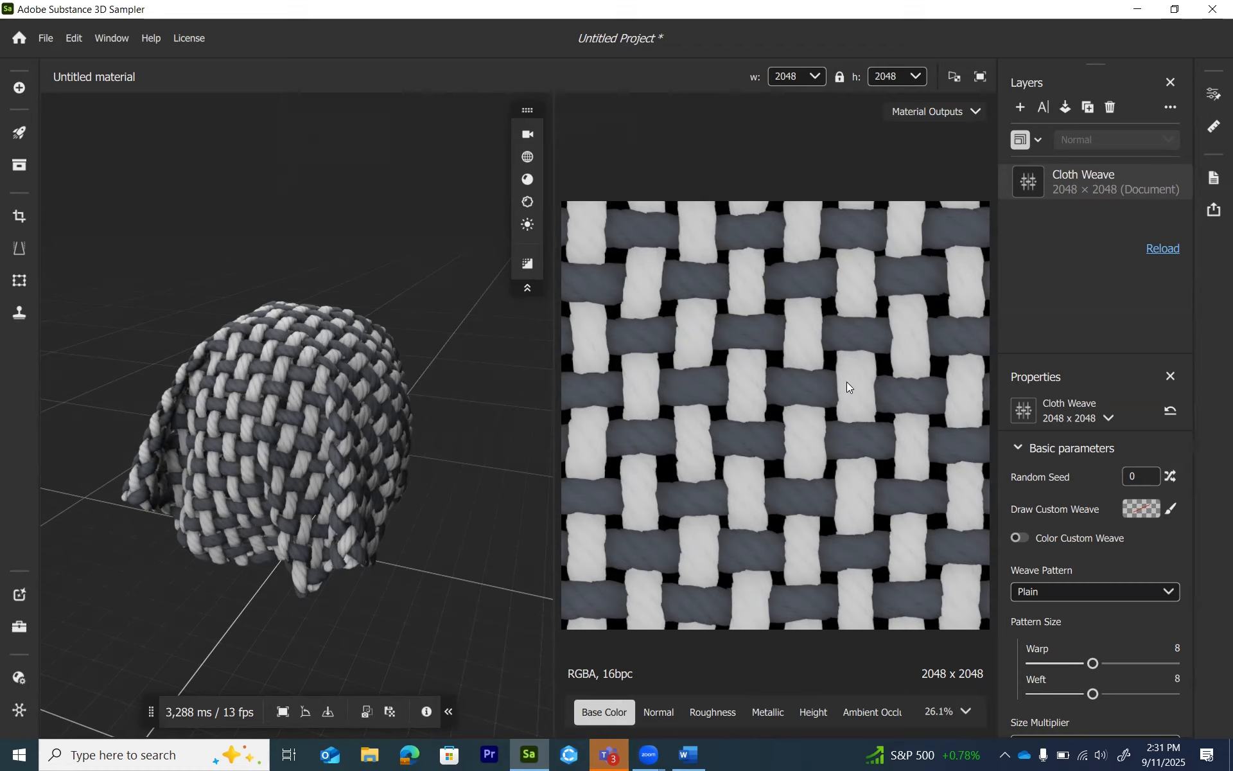
- Try the Basket (2 Steps) and Twill (6 Steps) weave patterns on the Cloth Weave layer
click(1099, 594)
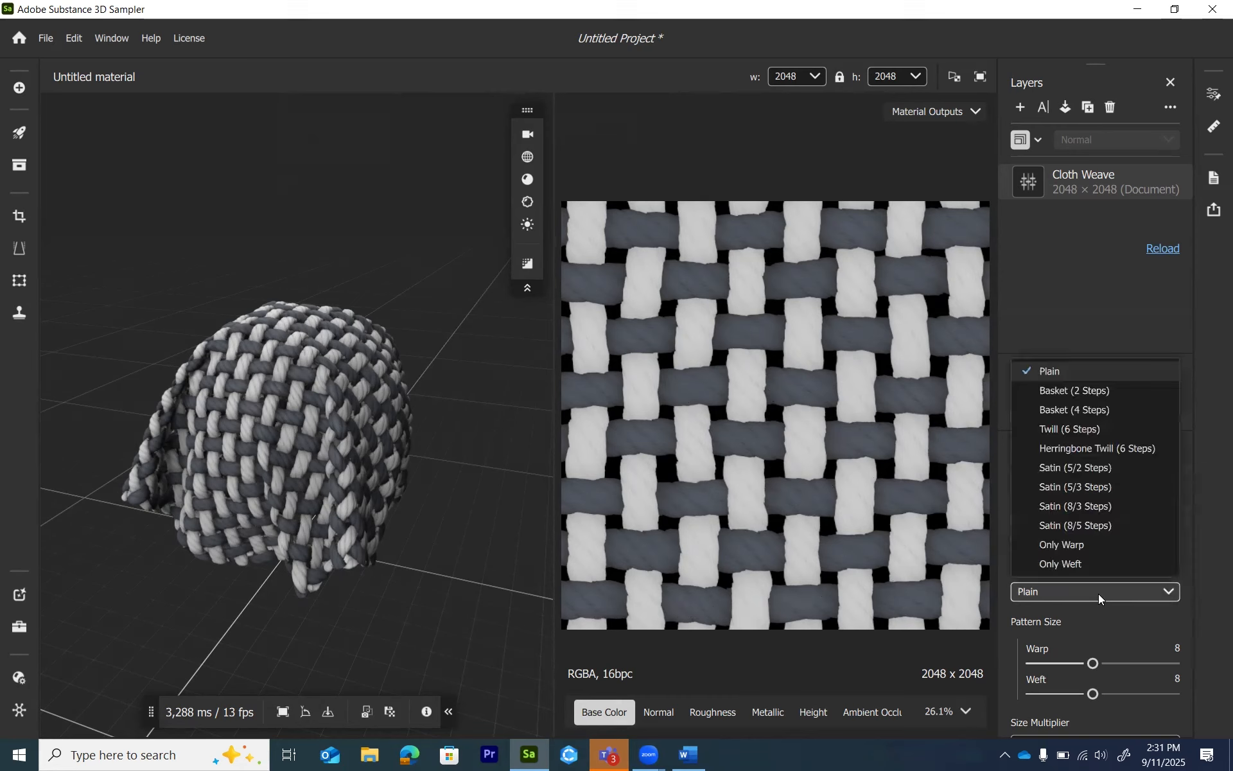
click(1053, 390)
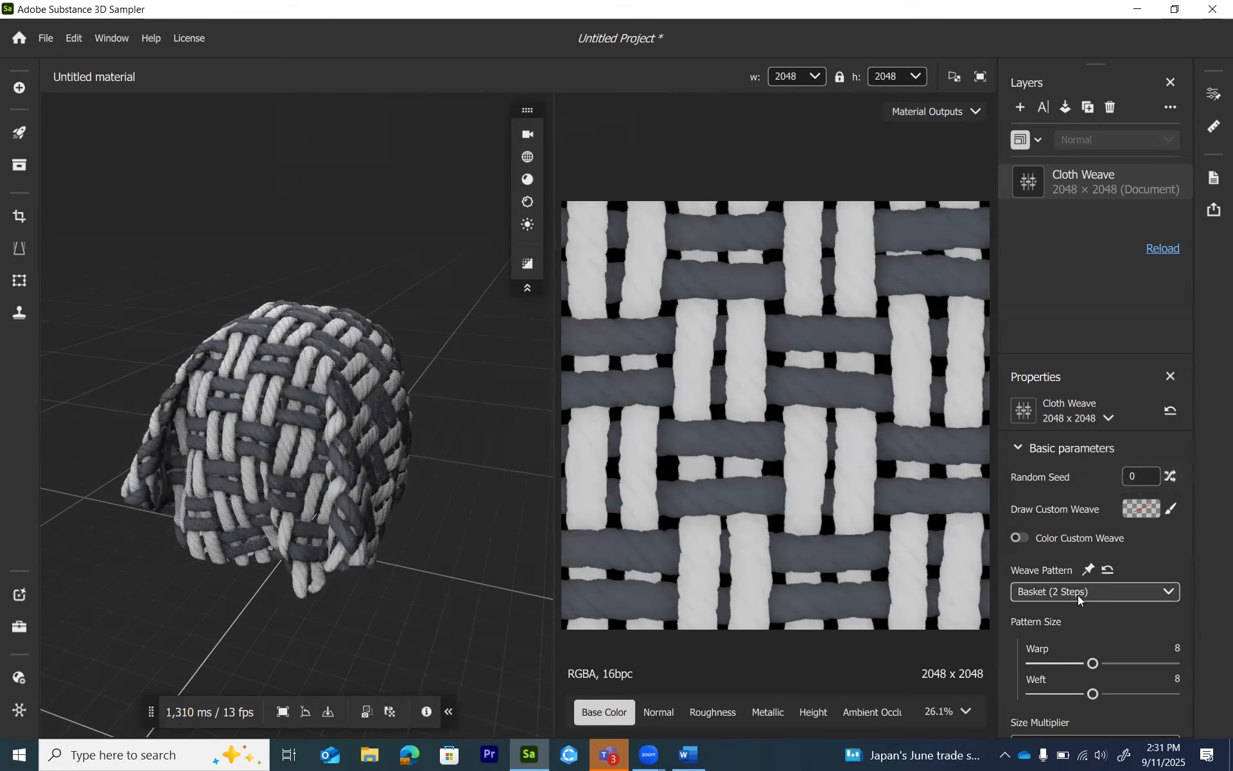
click(1080, 592)
click(1059, 428)
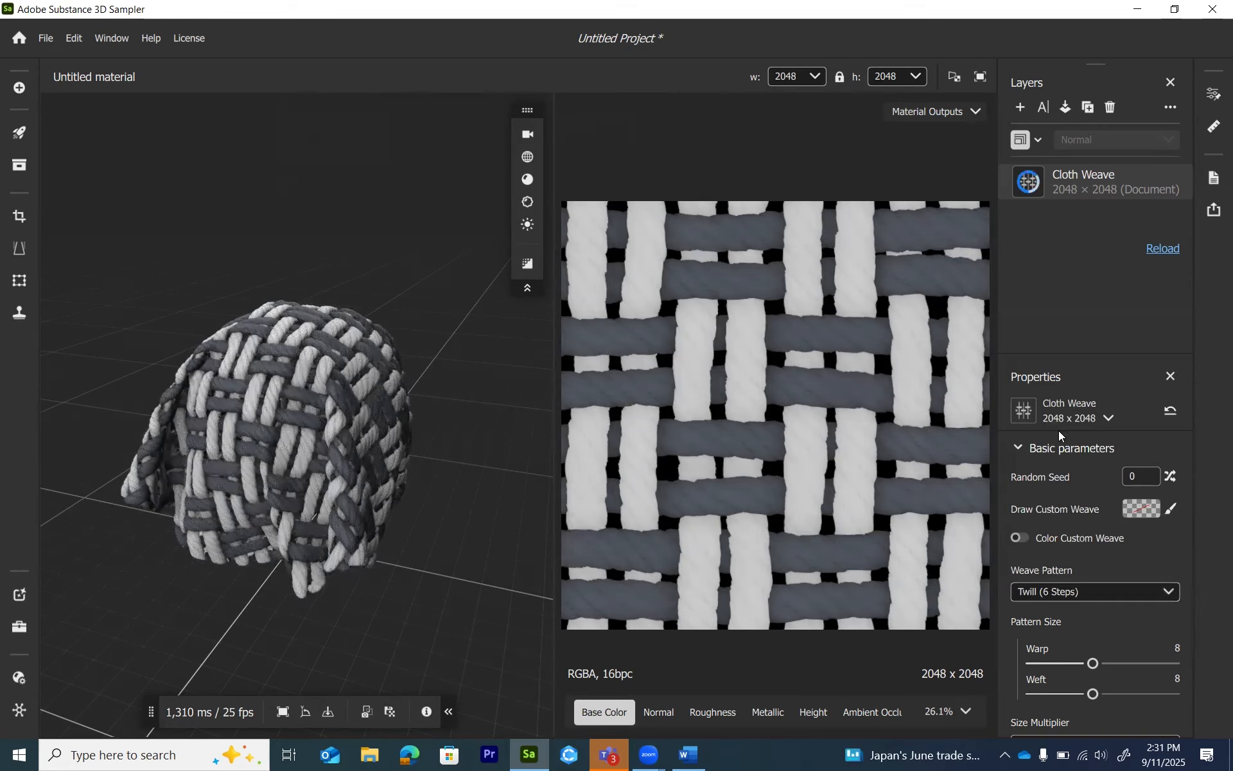
- Set the Cloth Weave layer's weave pattern to Herringbone Twill (6 Steps)
click(1079, 592)
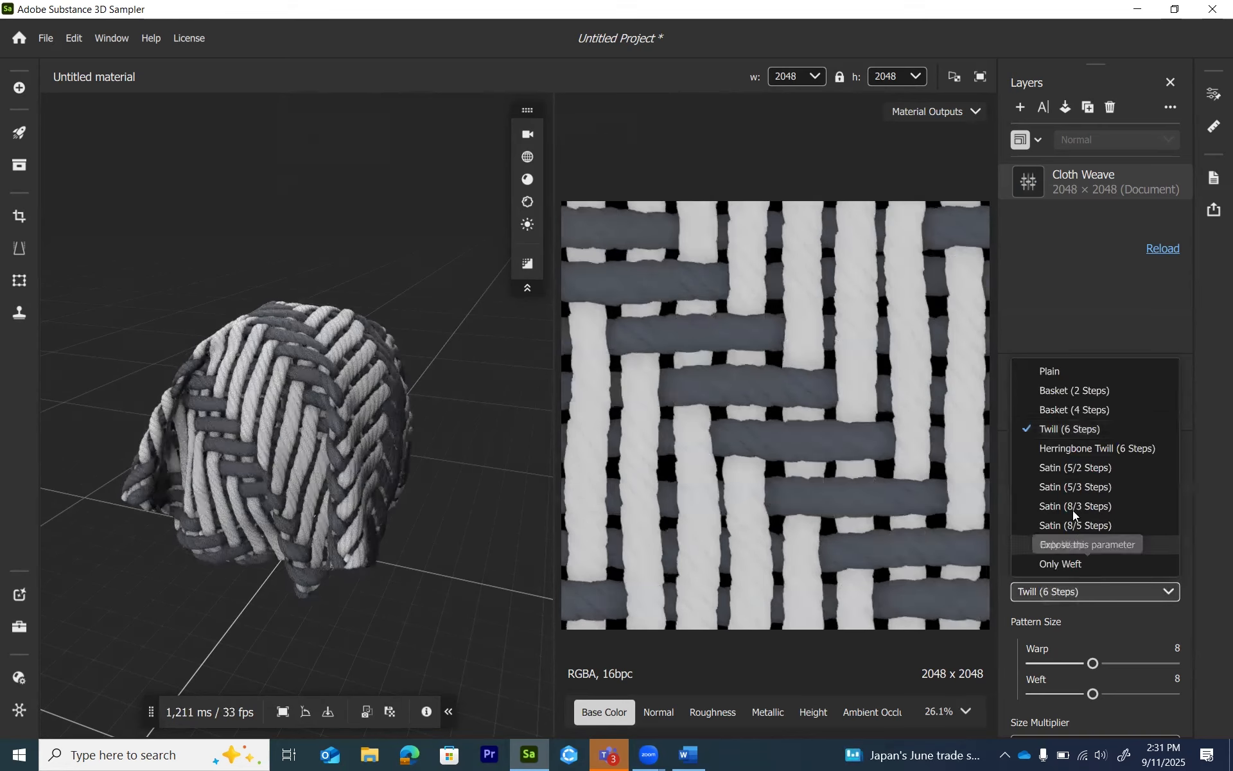
click(1086, 449)
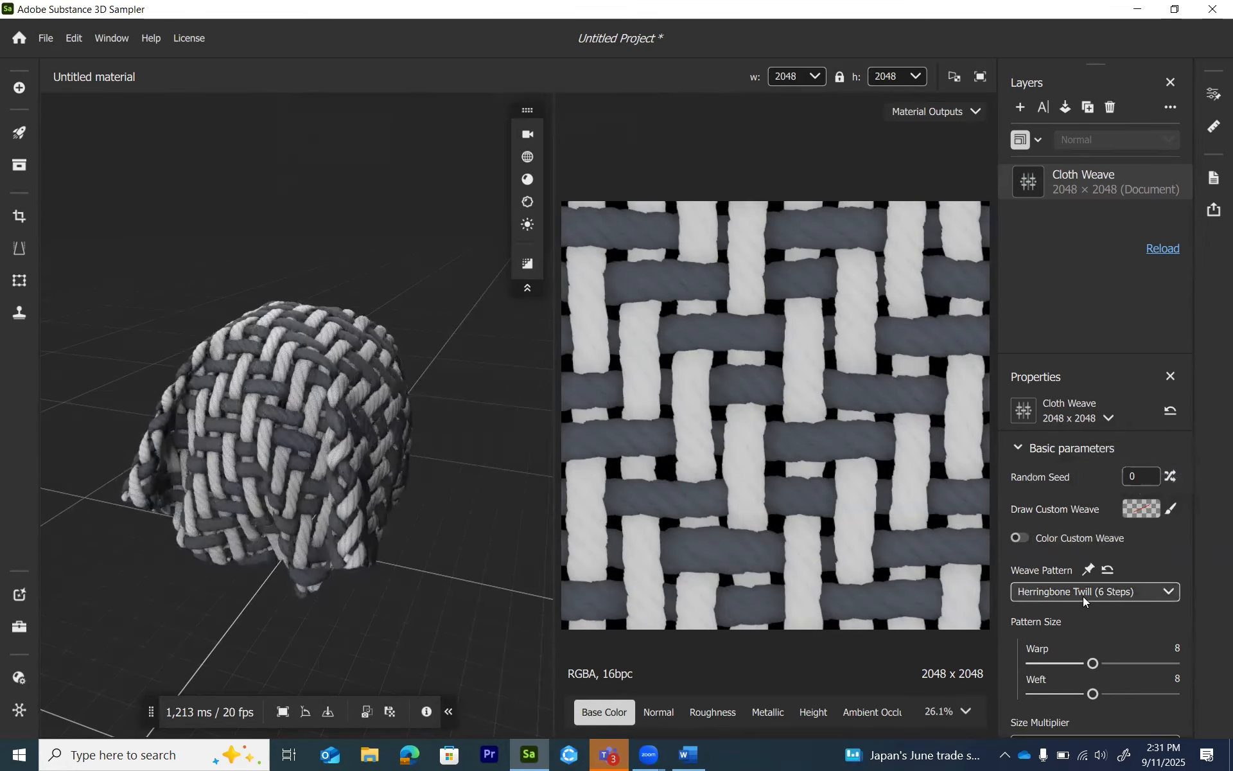
- Set the weave's pattern size to 4 for both warp and weft
scroll(1097, 672, down, 3)
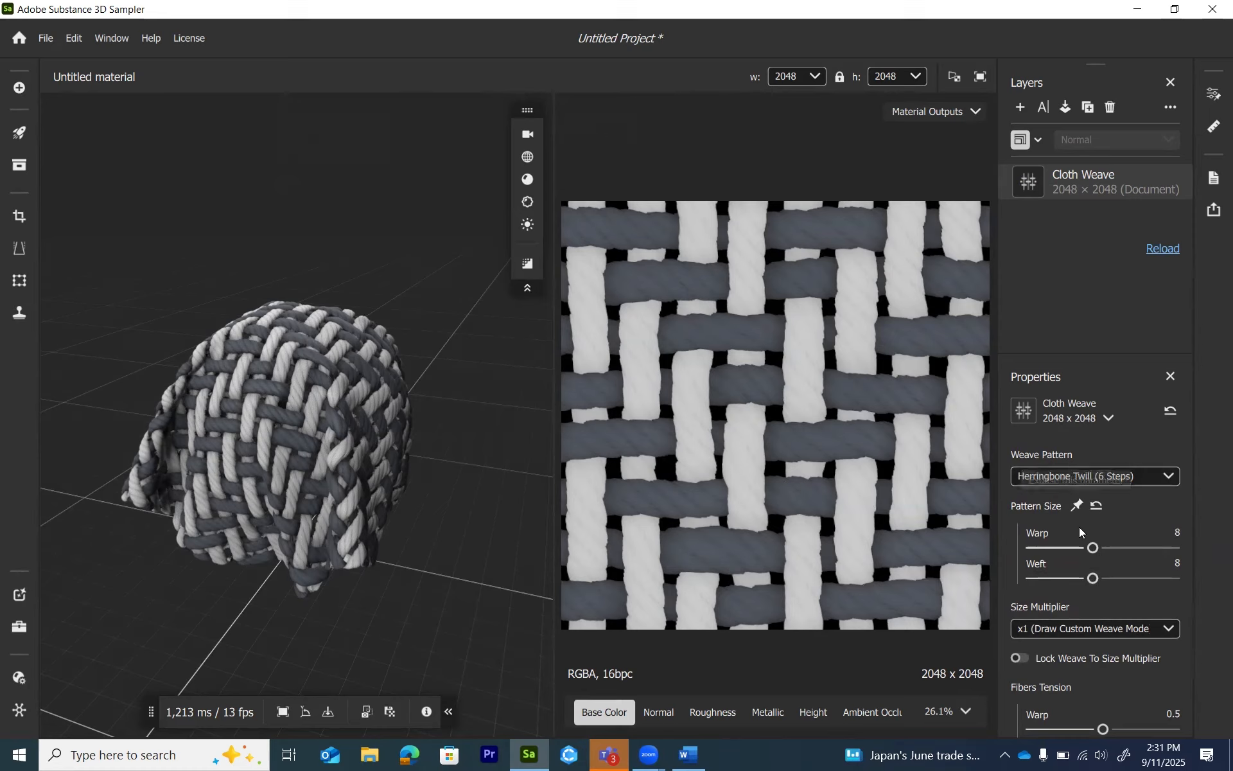
click(1179, 532)
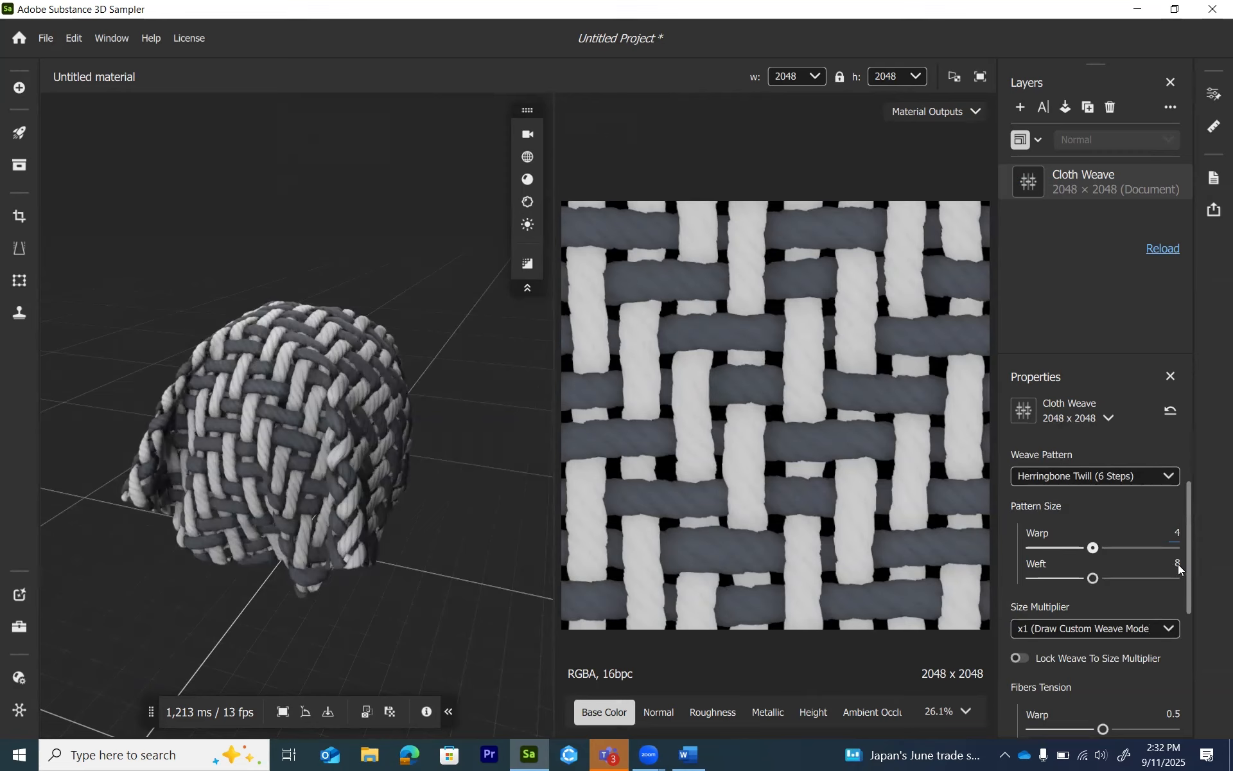
key(Return)
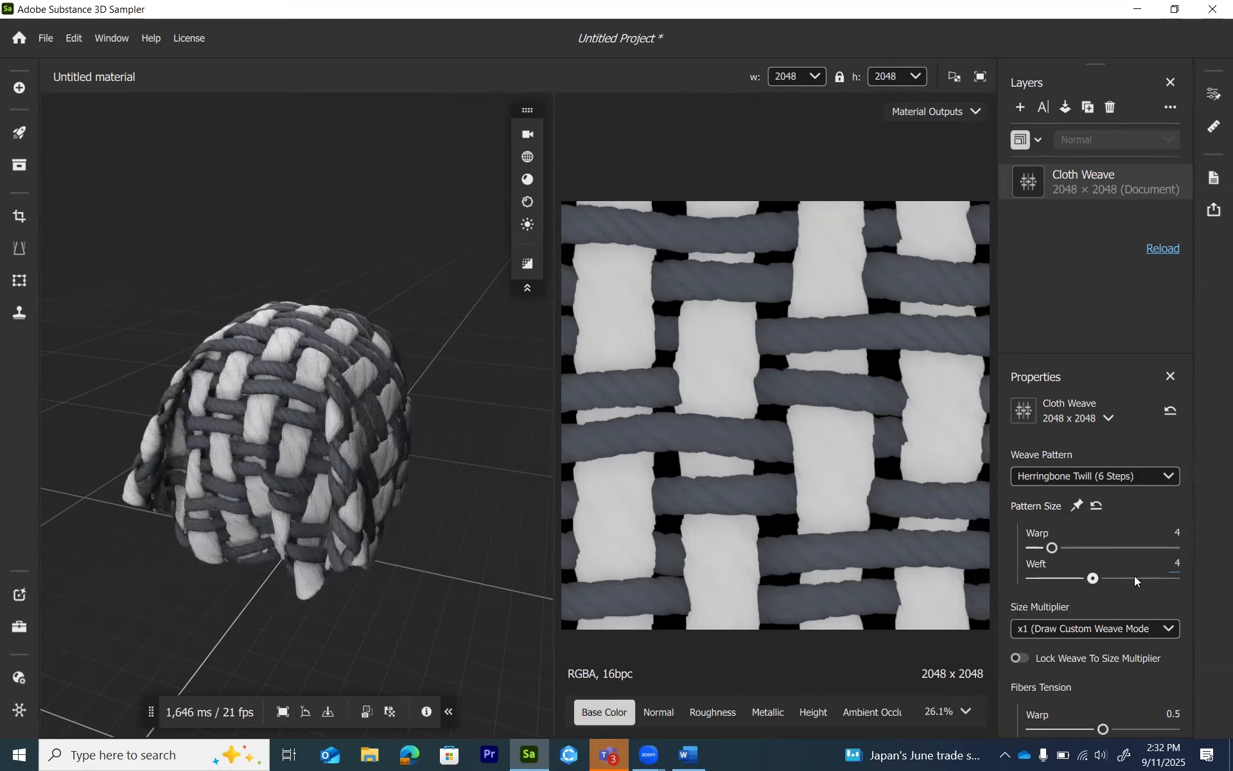
- Set the weave's size multiplier to x6 and lock the weave to the size multiplier
scroll(1136, 580, down, 1)
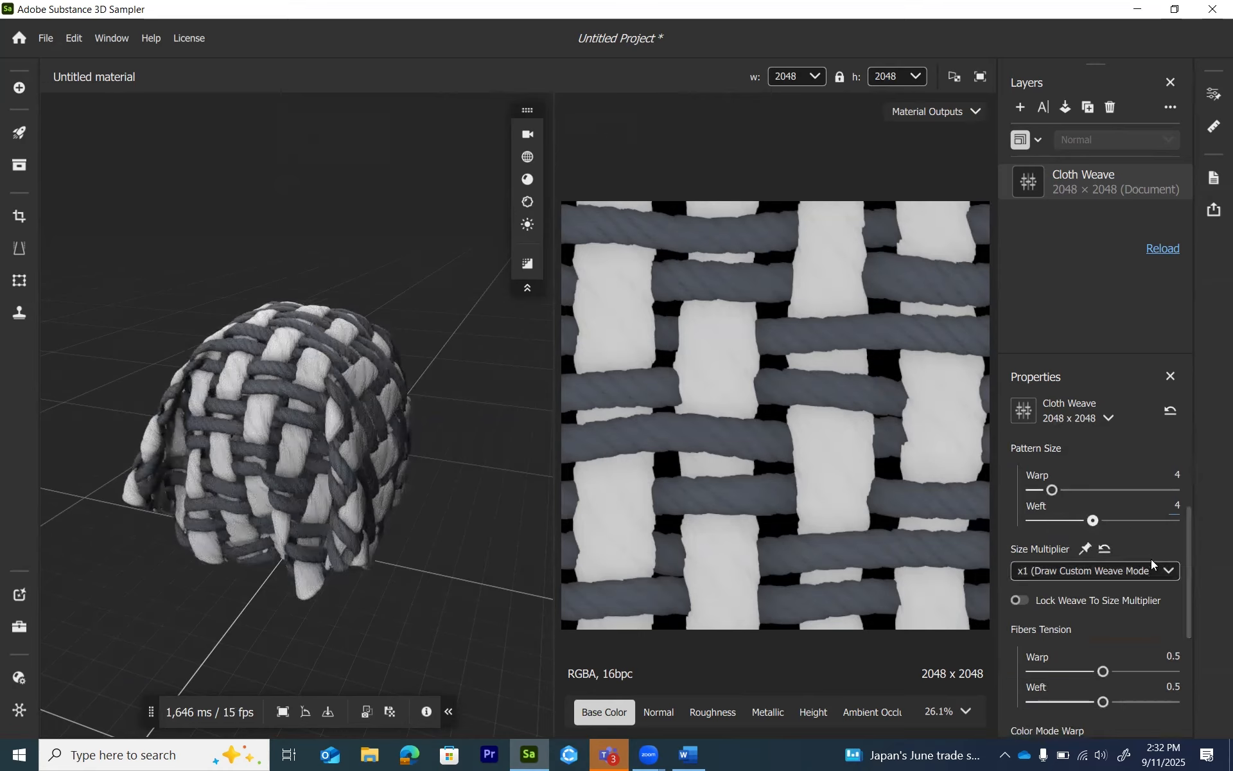
click(1064, 571)
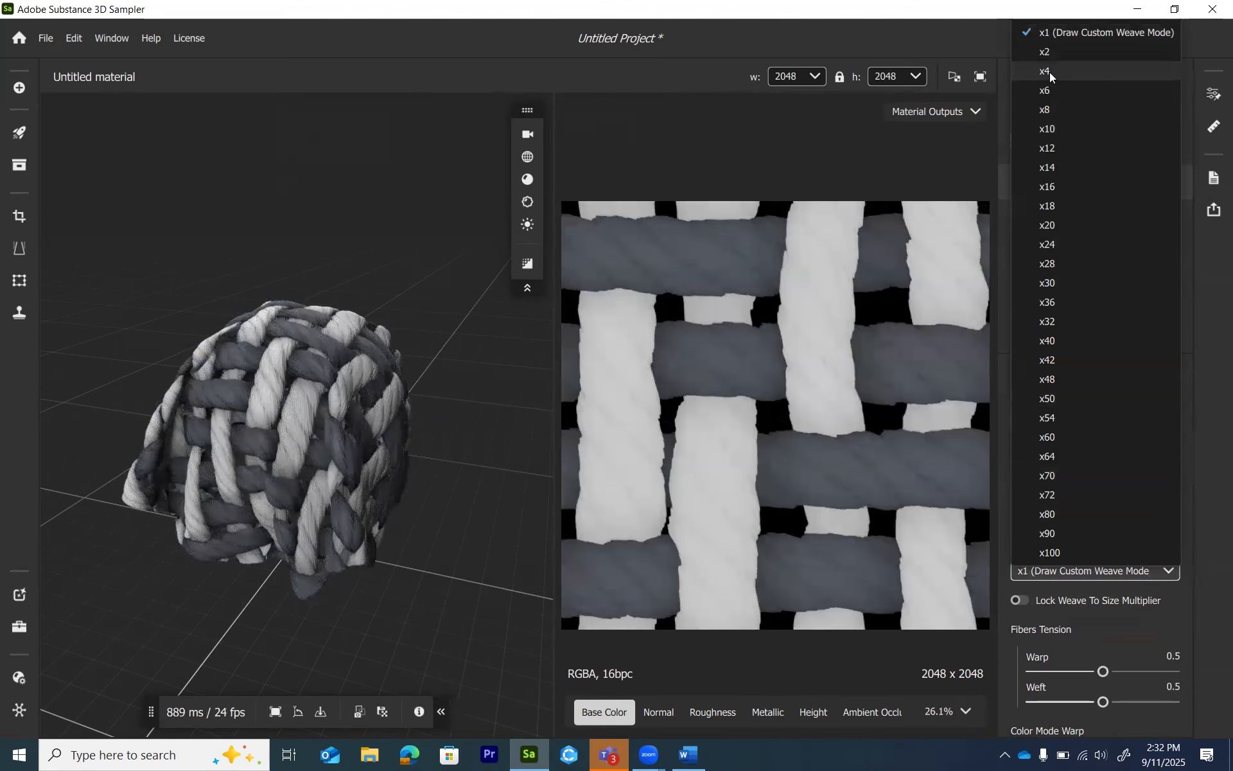
click(1058, 90)
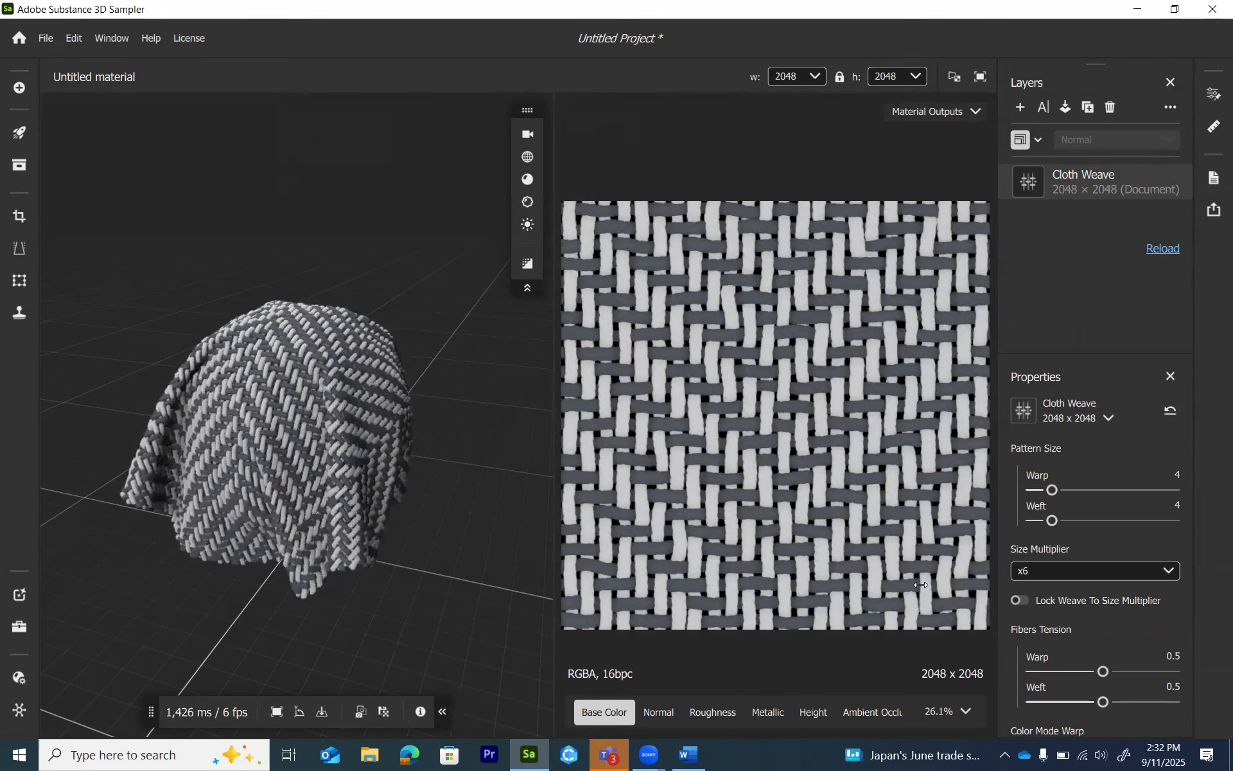
click(1019, 601)
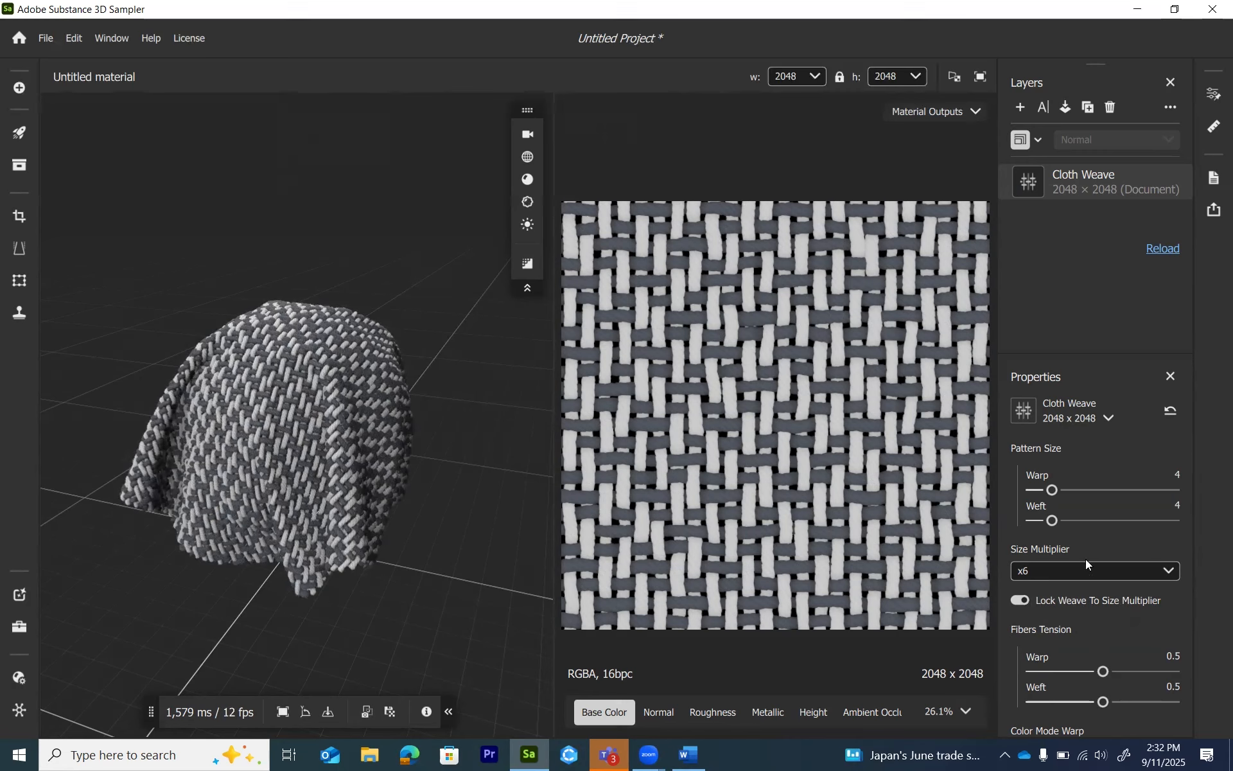
- Raise the fibers tension to about 0.56 for the warp and about 0.57 for the weft
scroll(1079, 607, down, 1)
scroll(1083, 617, down, 3)
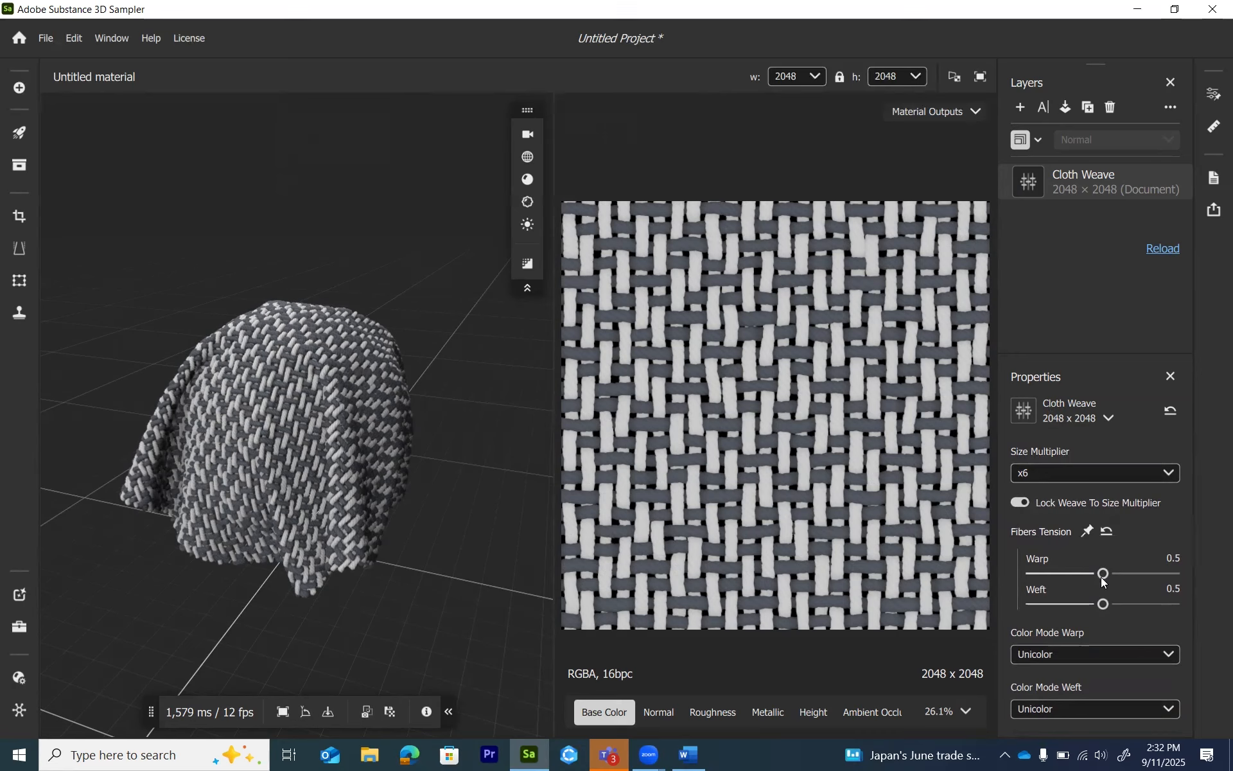
drag(1102, 574, 1112, 605)
click(1105, 605)
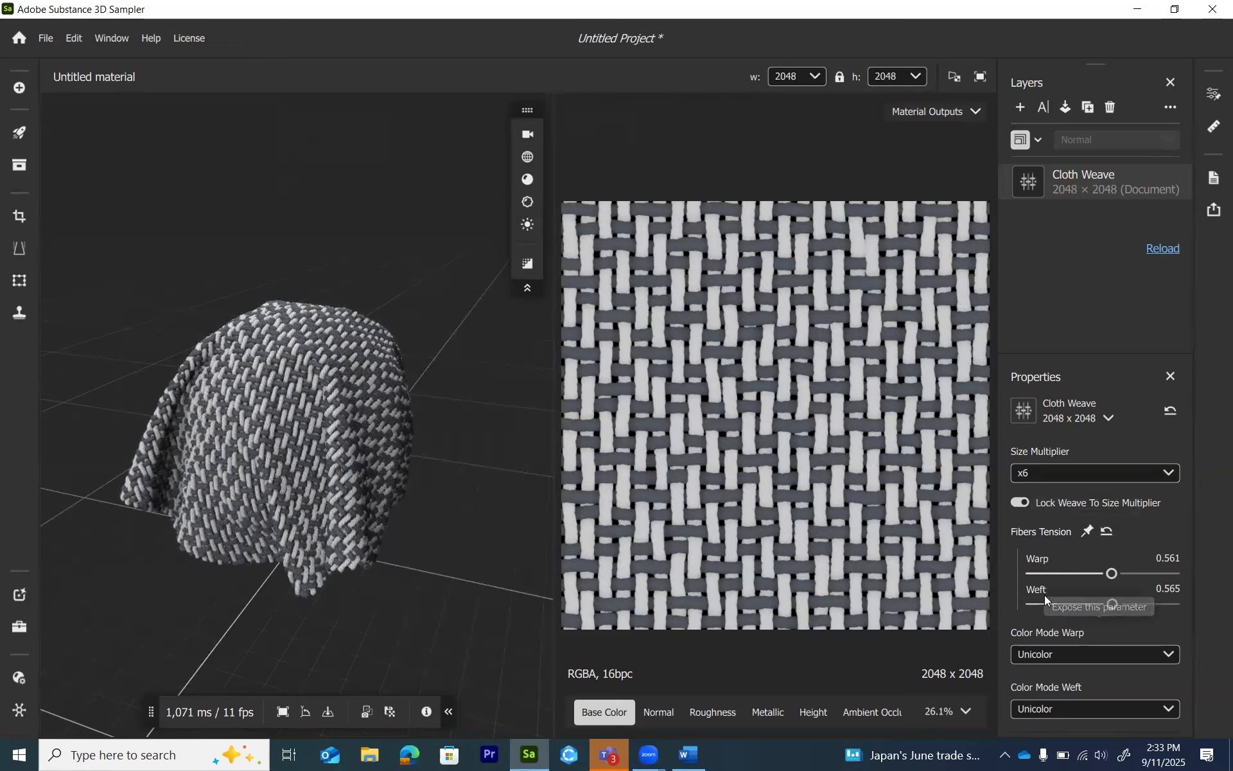
- Set the warp color mode of the weave to Bicolor
scroll(1091, 621, down, 2)
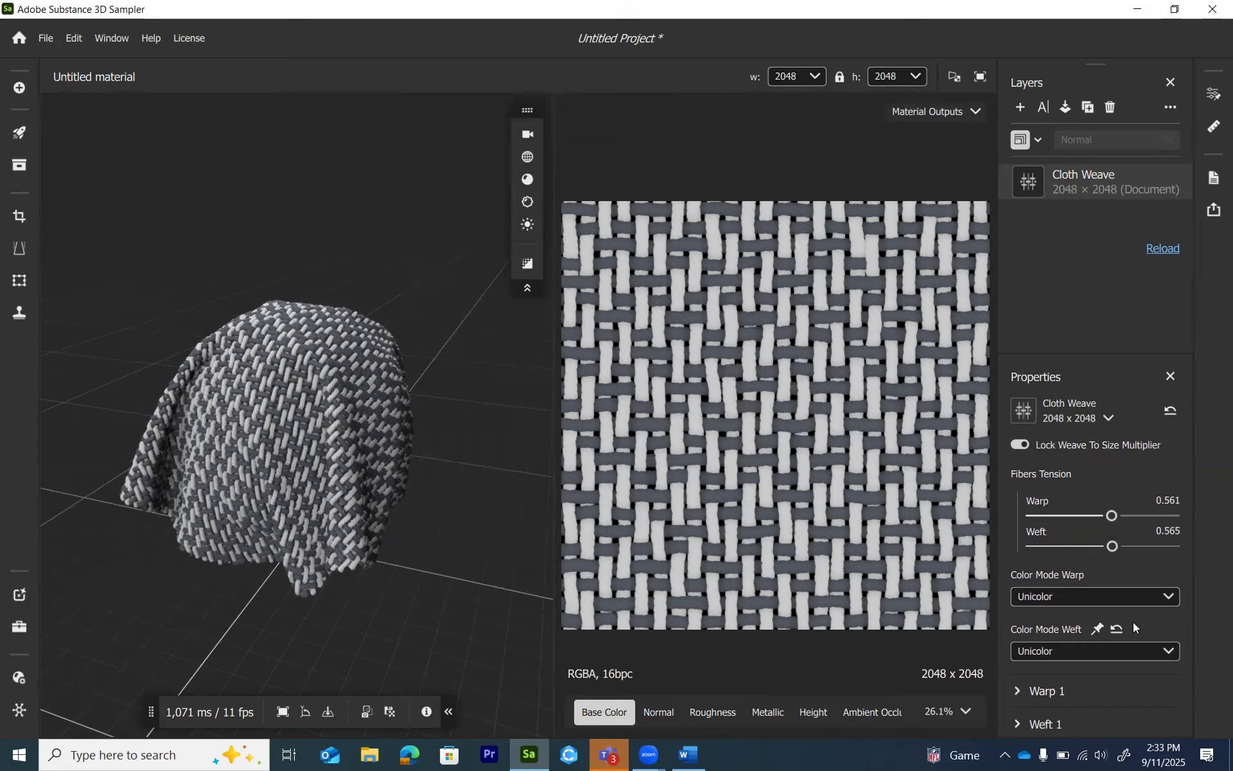
scroll(1093, 591, down, 1)
click(1064, 538)
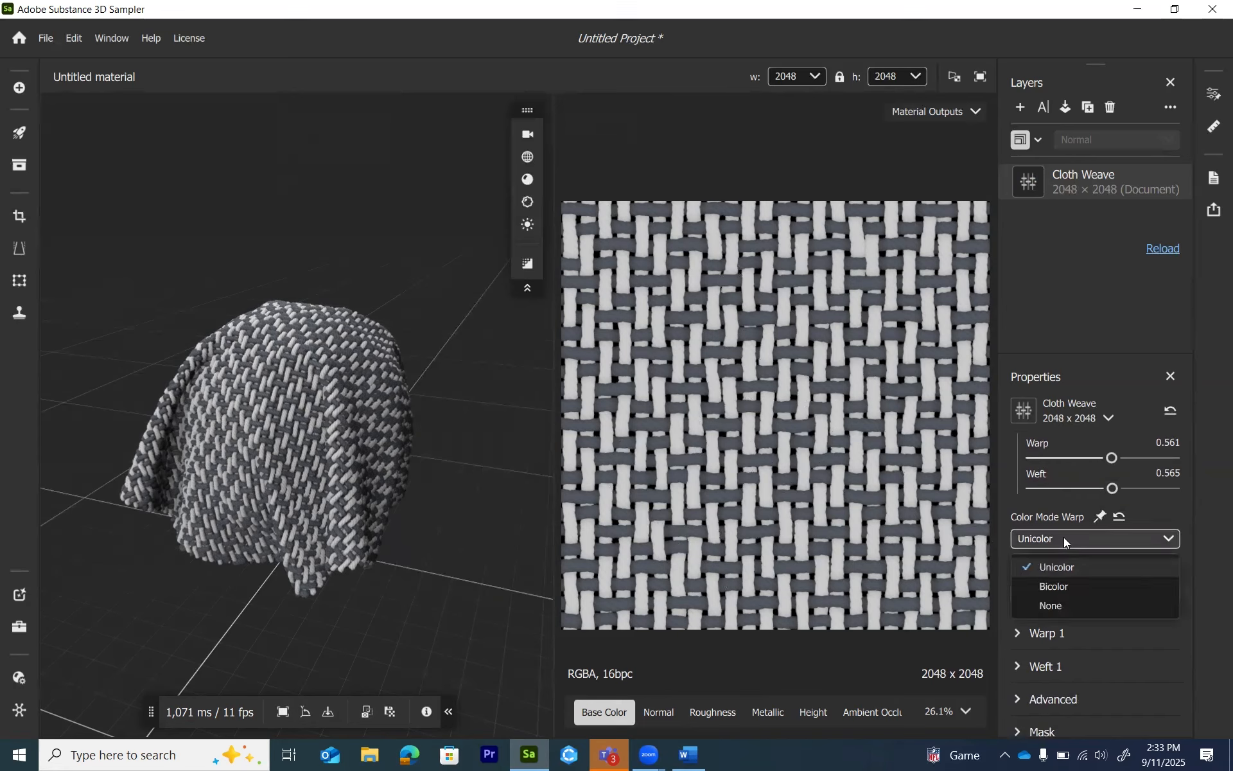
click(1058, 587)
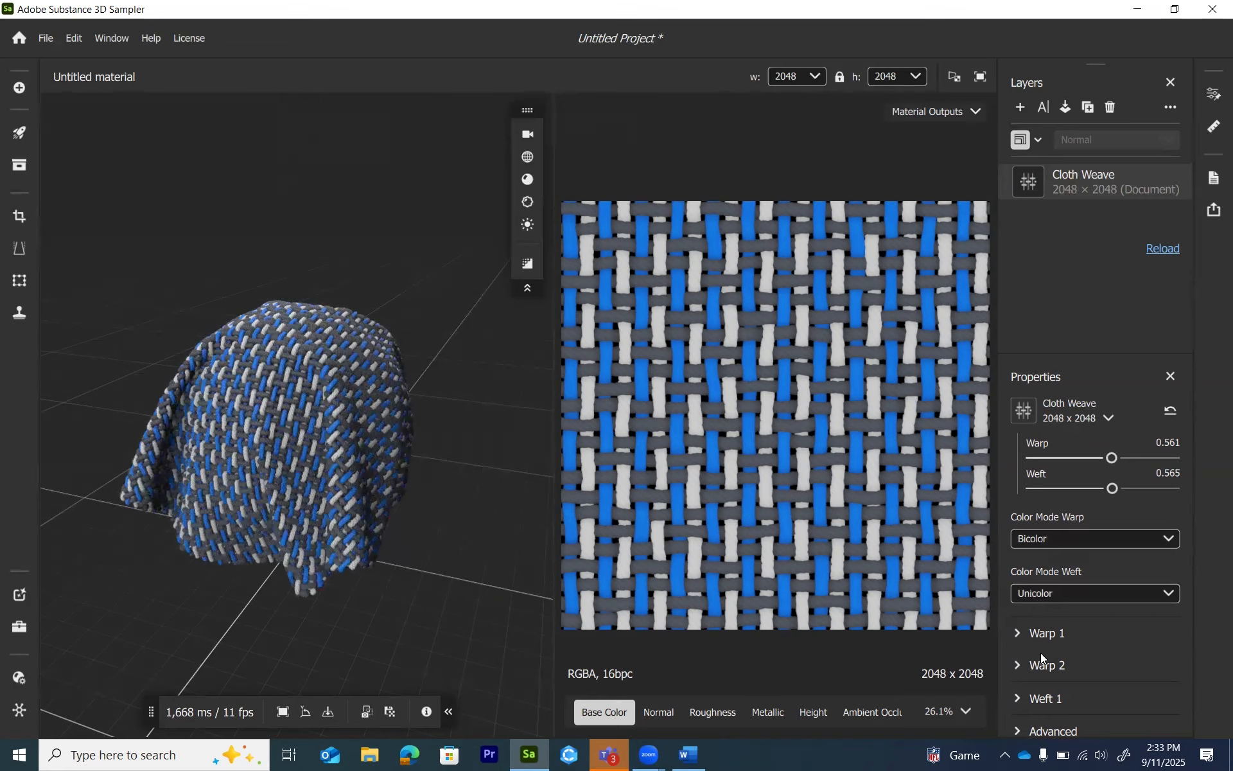
- Change the Color Fiber 1 of Warp 1 to turquoise #44d2d2
click(1017, 634)
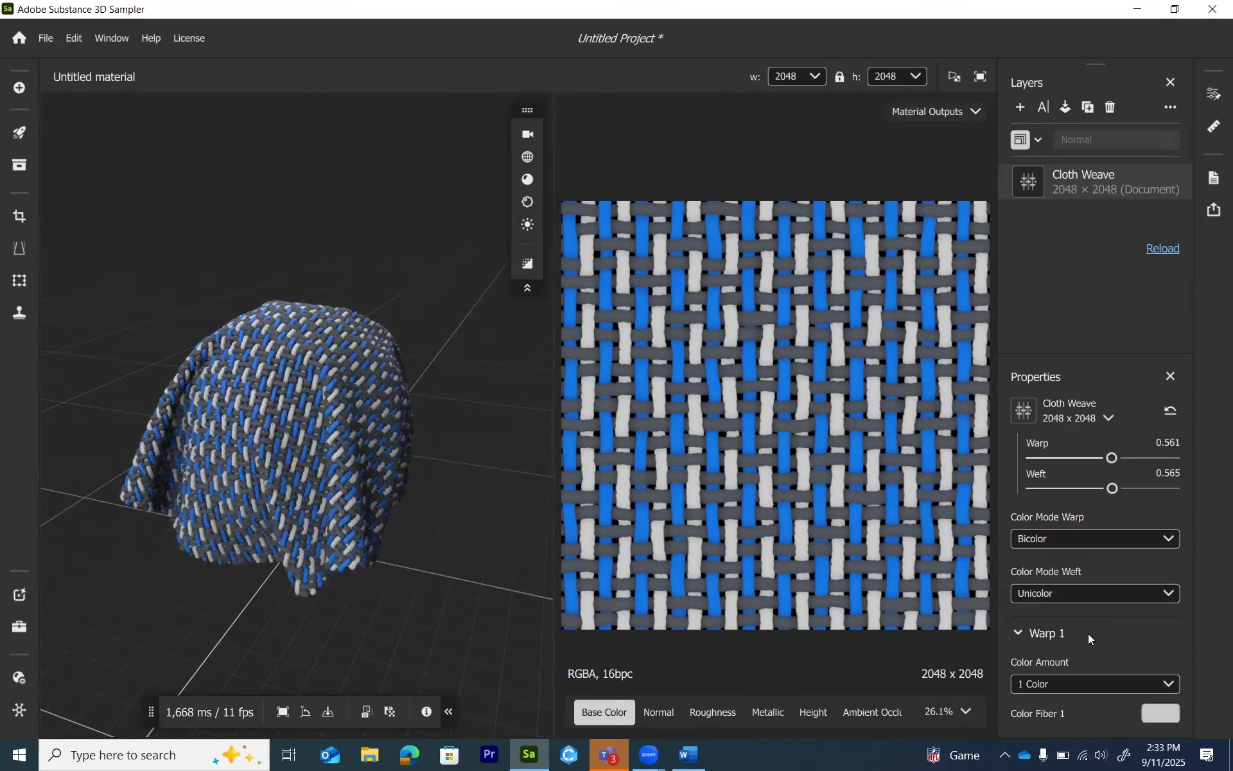
scroll(1089, 633, down, 2)
scroll(1088, 633, down, 1)
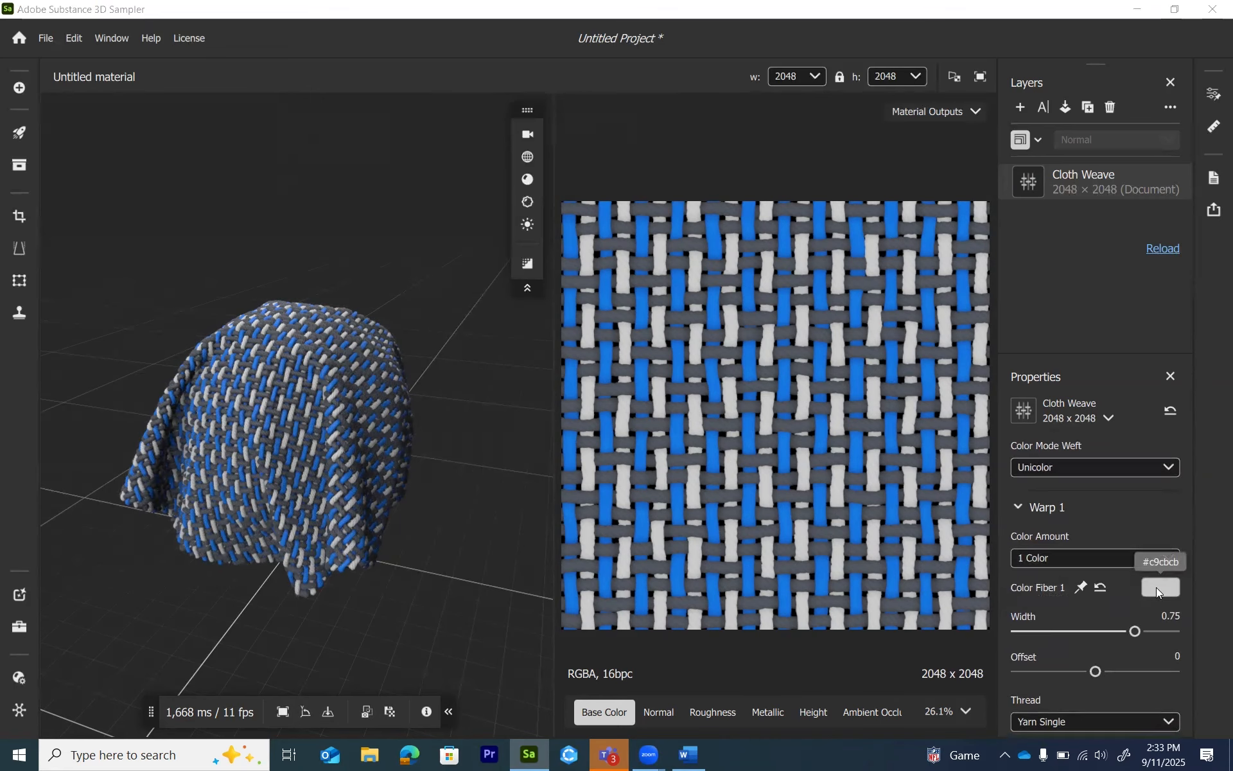
click(1156, 587)
click(567, 185)
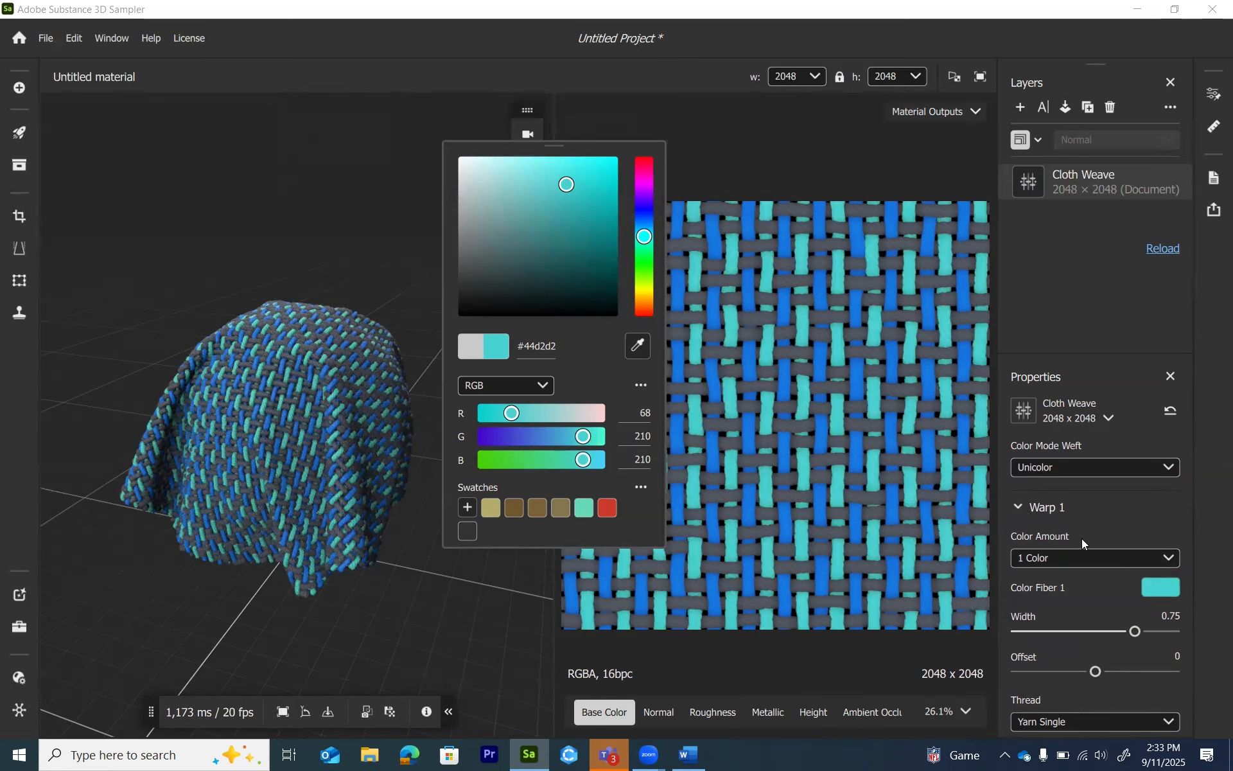
click(1212, 561)
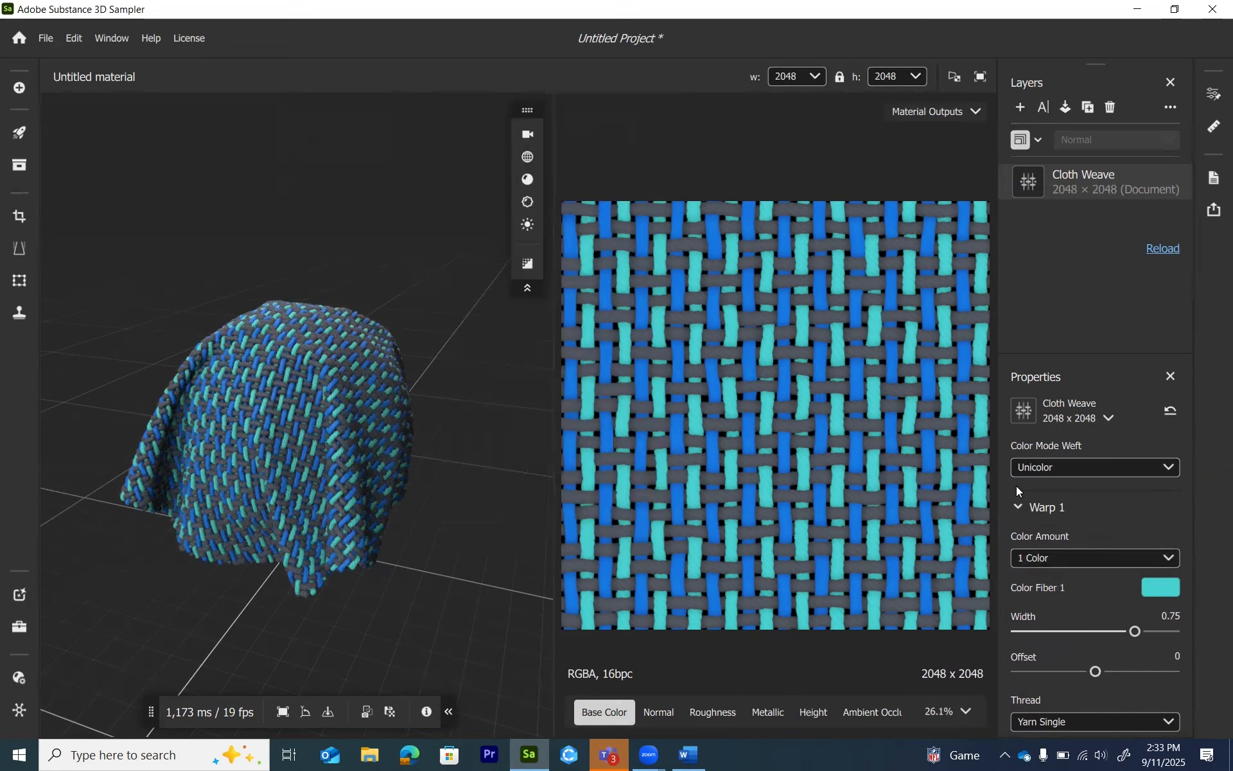
- Set the warp color mode of the weave back to Unicolor
scroll(1087, 530, up, 1)
scroll(1087, 531, up, 1)
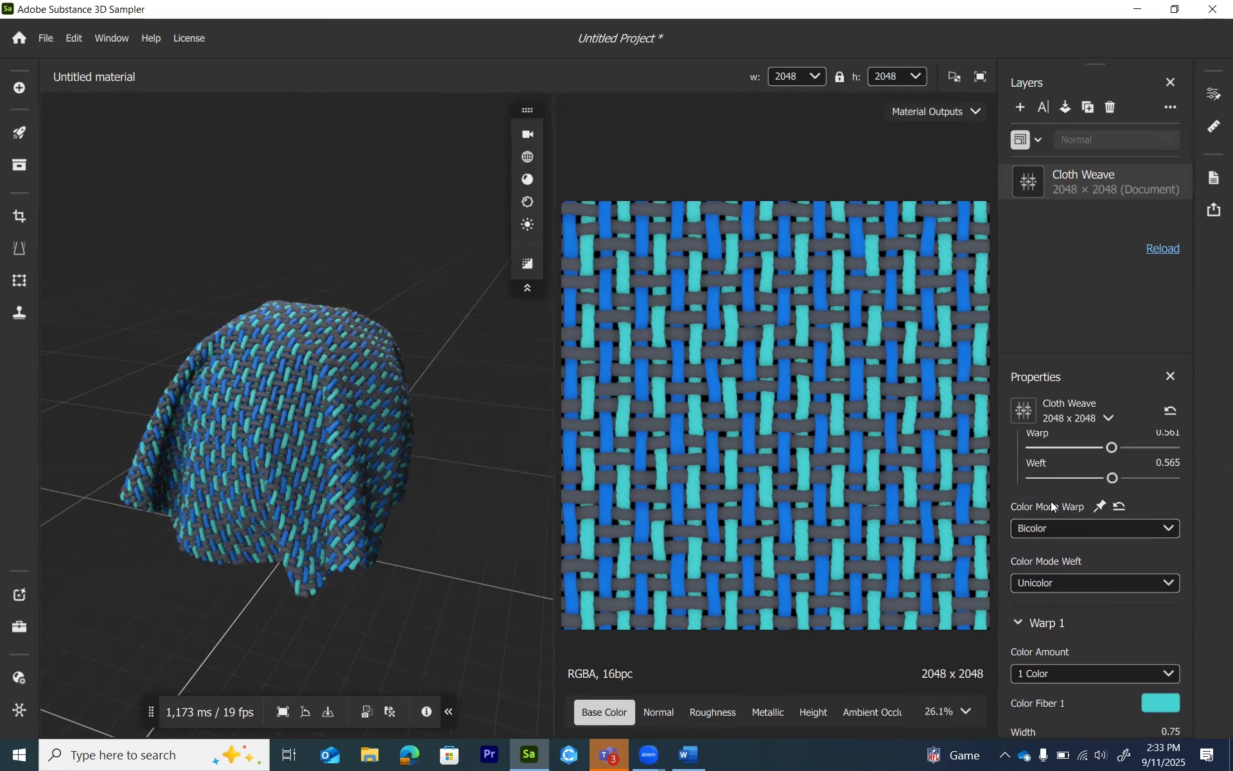
click(1055, 533)
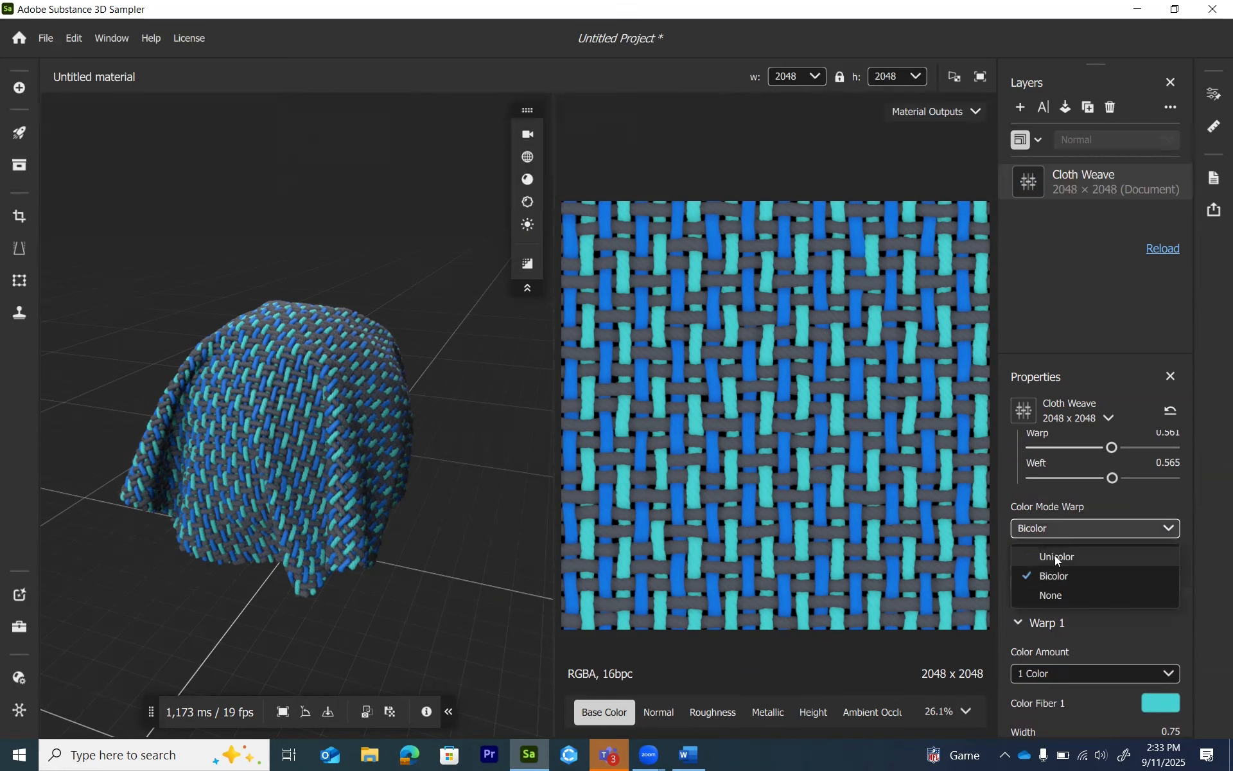
click(1055, 555)
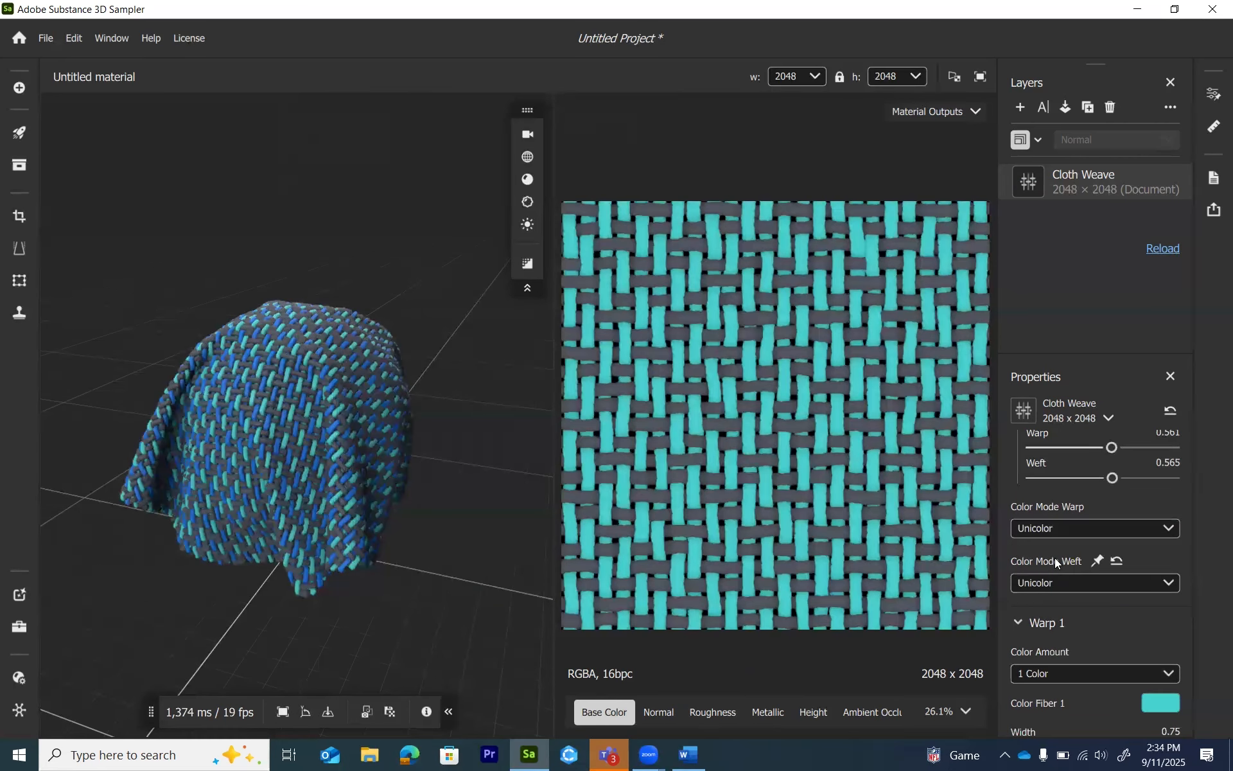
scroll(1130, 577, down, 2)
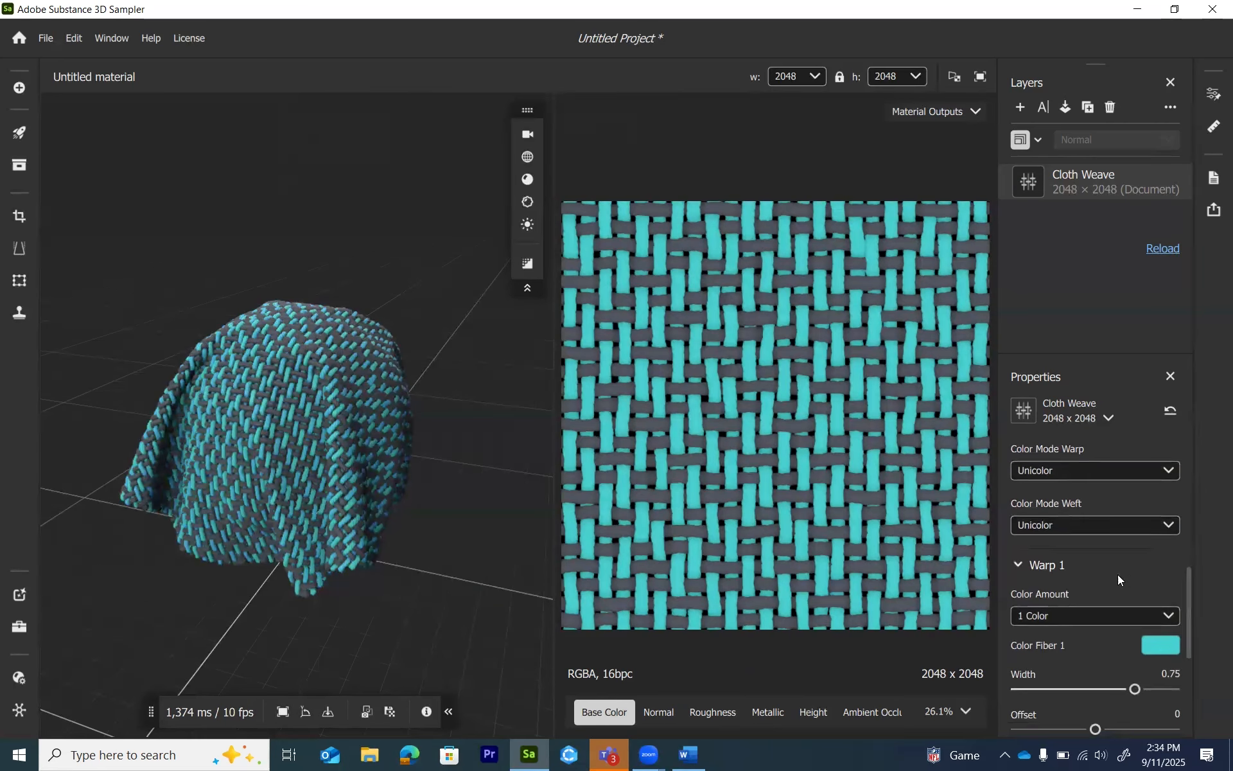
- Set the weft color mode of the weave to Bicolor
scroll(1083, 543, down, 4)
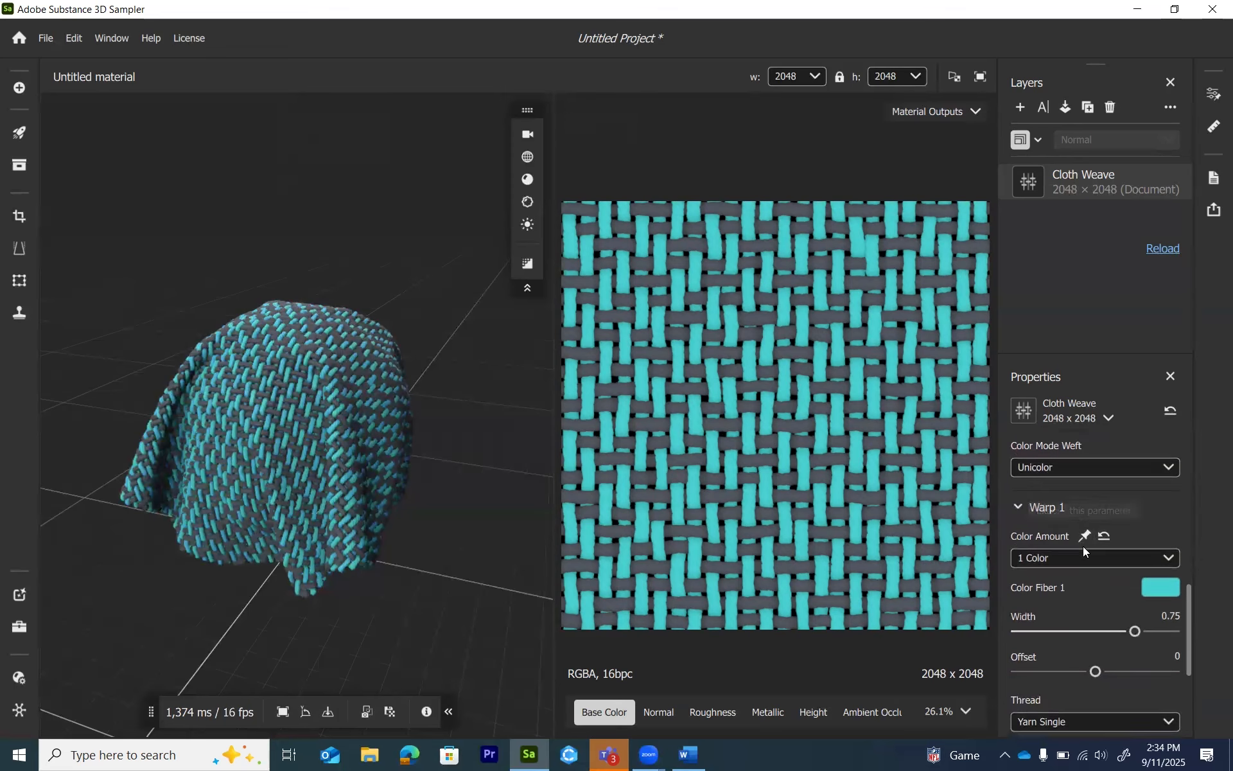
scroll(1093, 572, down, 5)
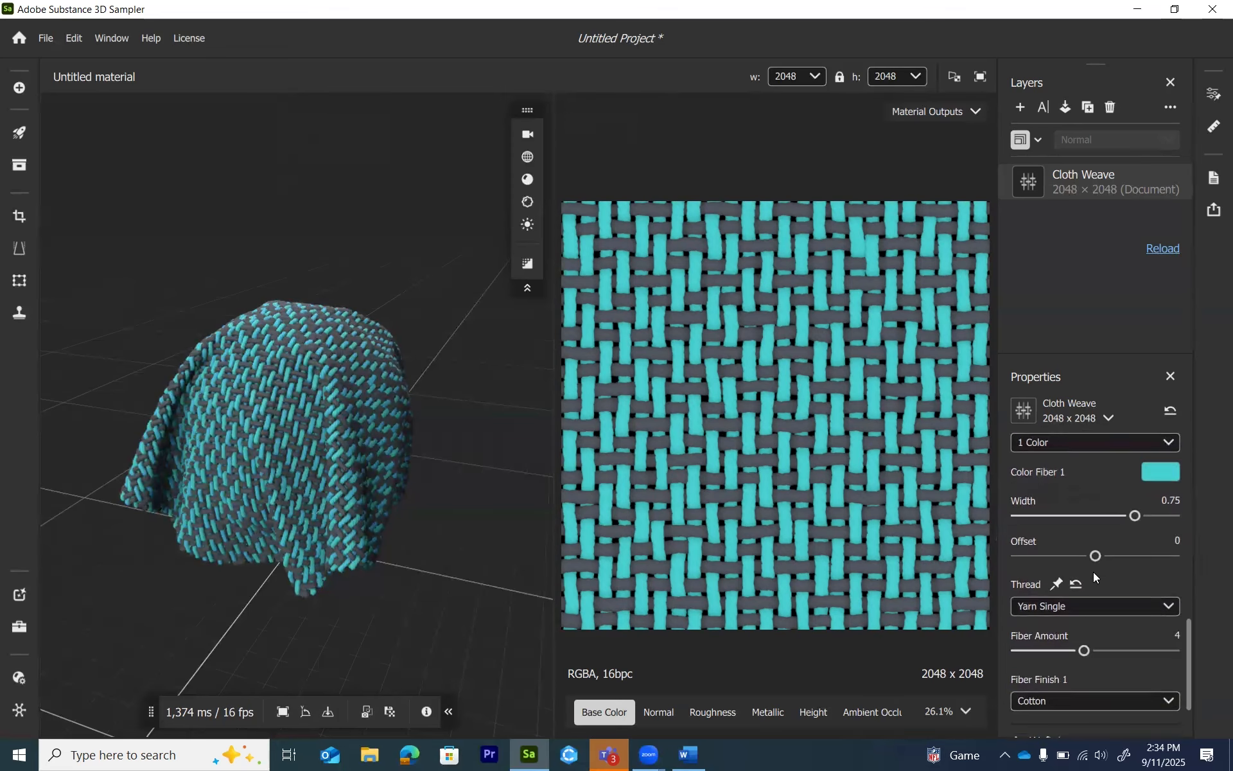
scroll(1094, 578, up, 10)
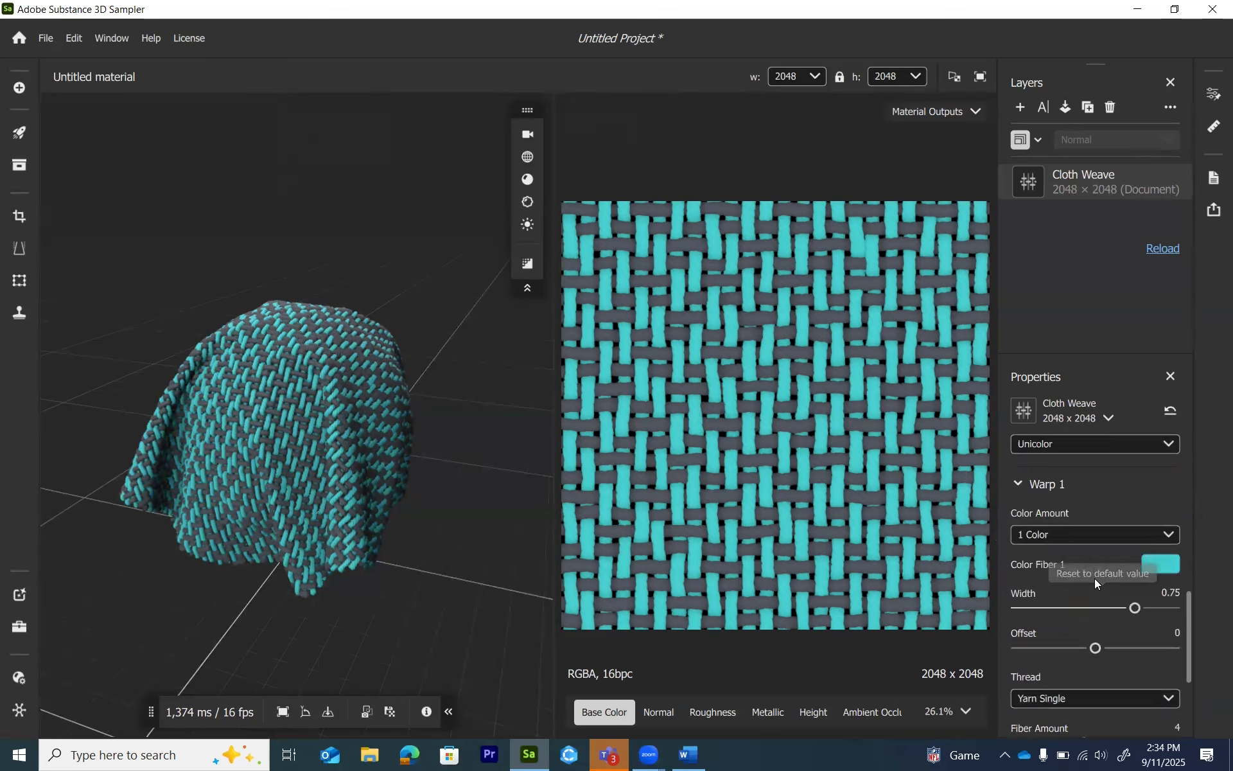
scroll(1094, 583, down, 6)
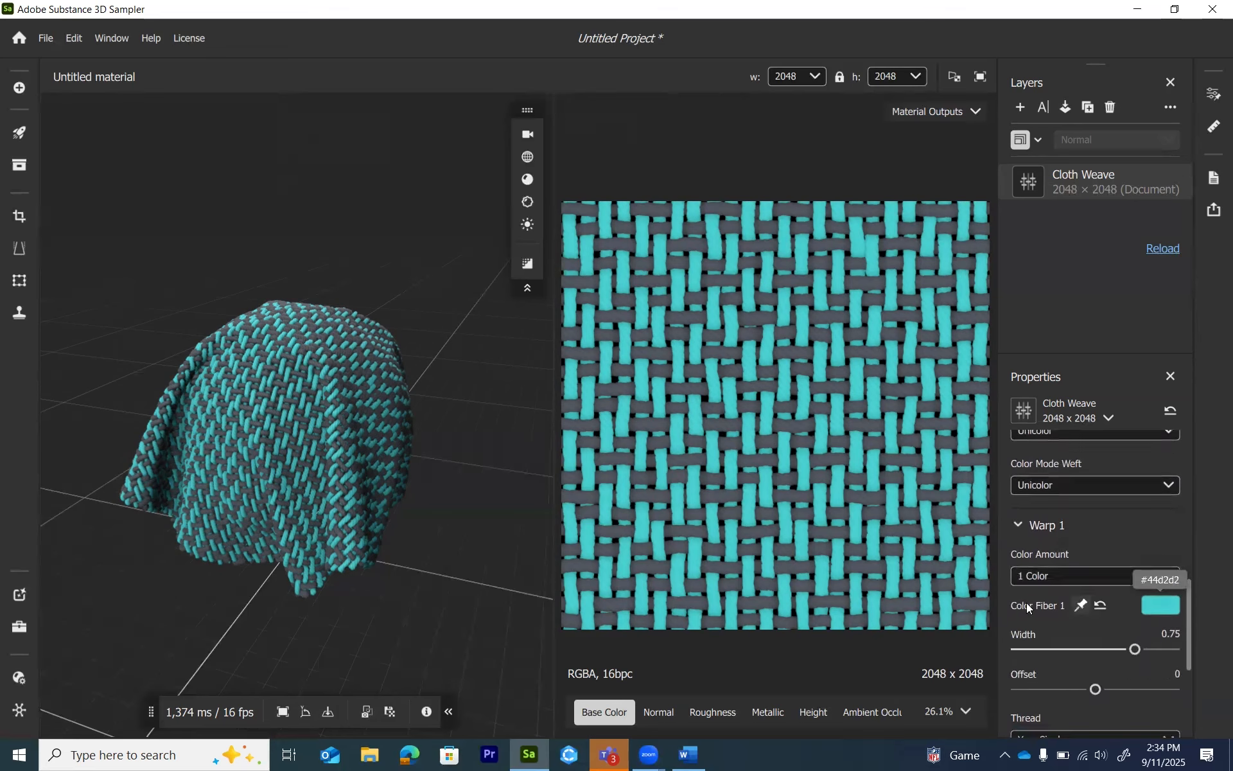
scroll(1077, 553, up, 1)
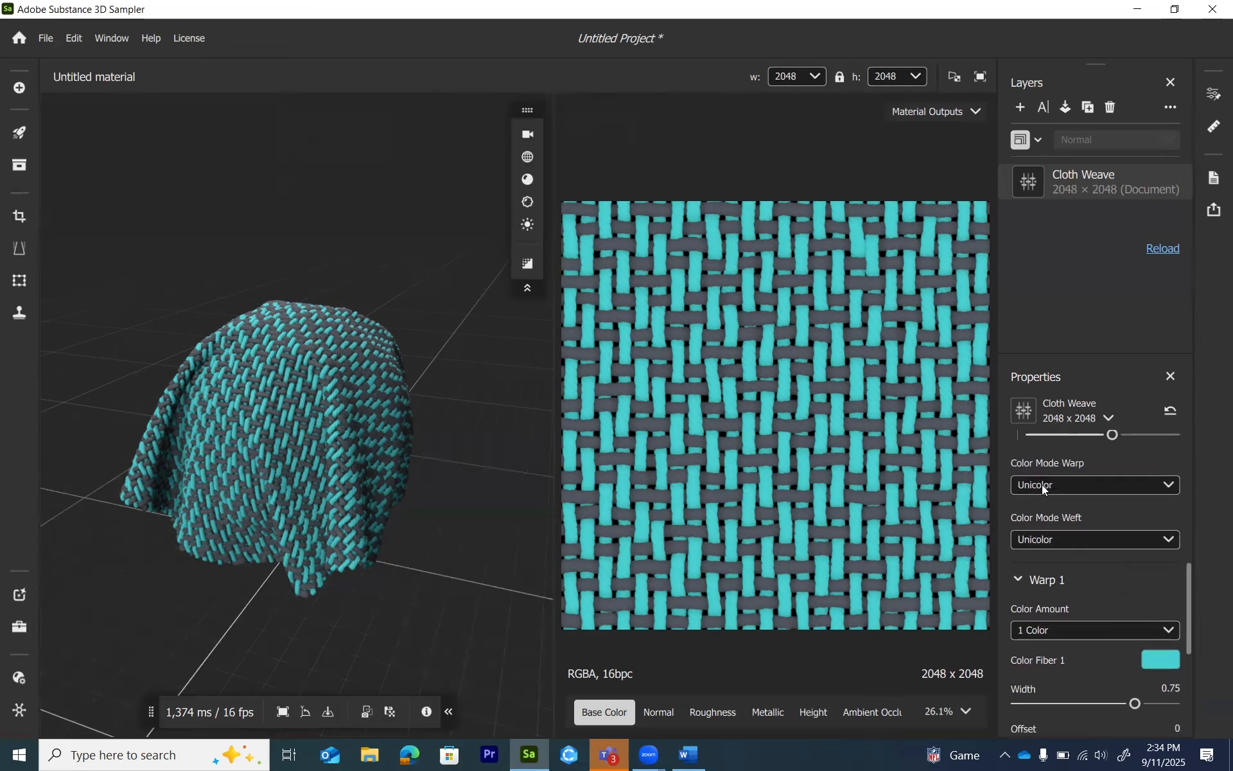
click(1055, 539)
click(1064, 588)
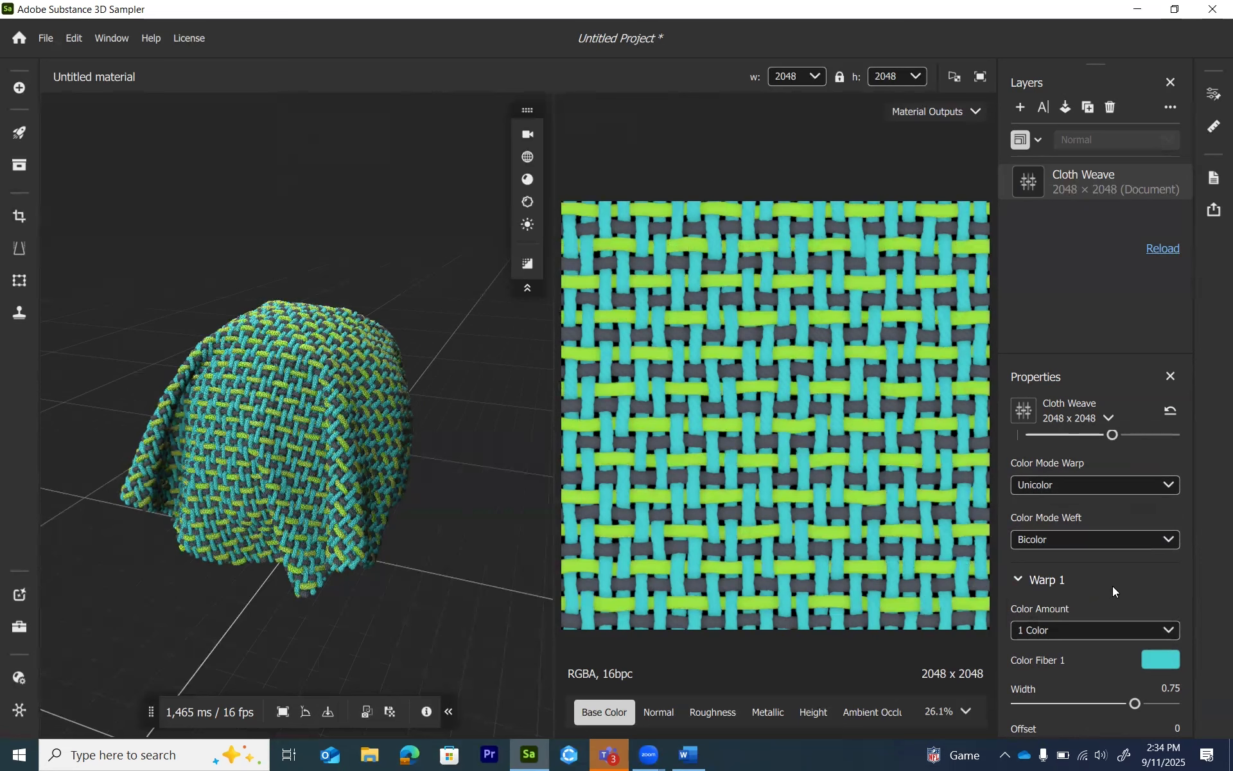
- Collapse the Warp 1 settings and expand the Weft 1 settings
scroll(1113, 585, down, 4)
scroll(1112, 586, down, 4)
scroll(1112, 586, up, 10)
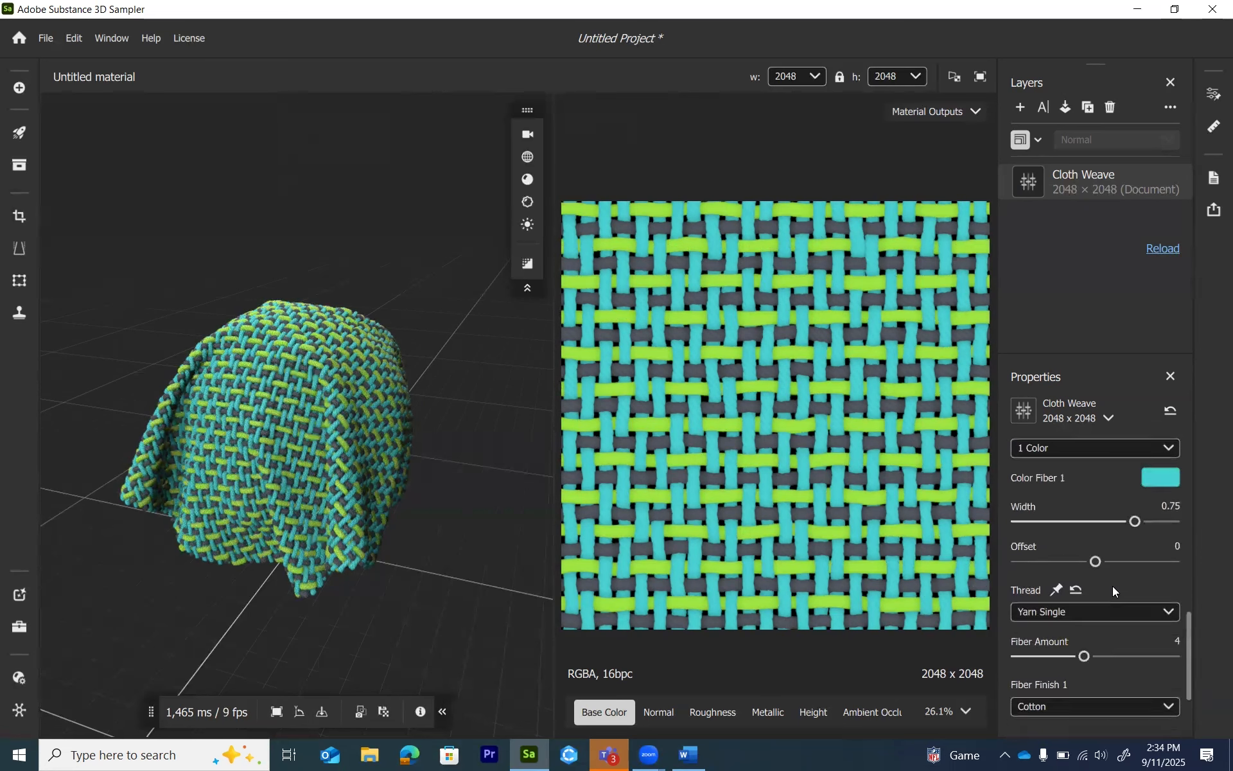
click(1020, 634)
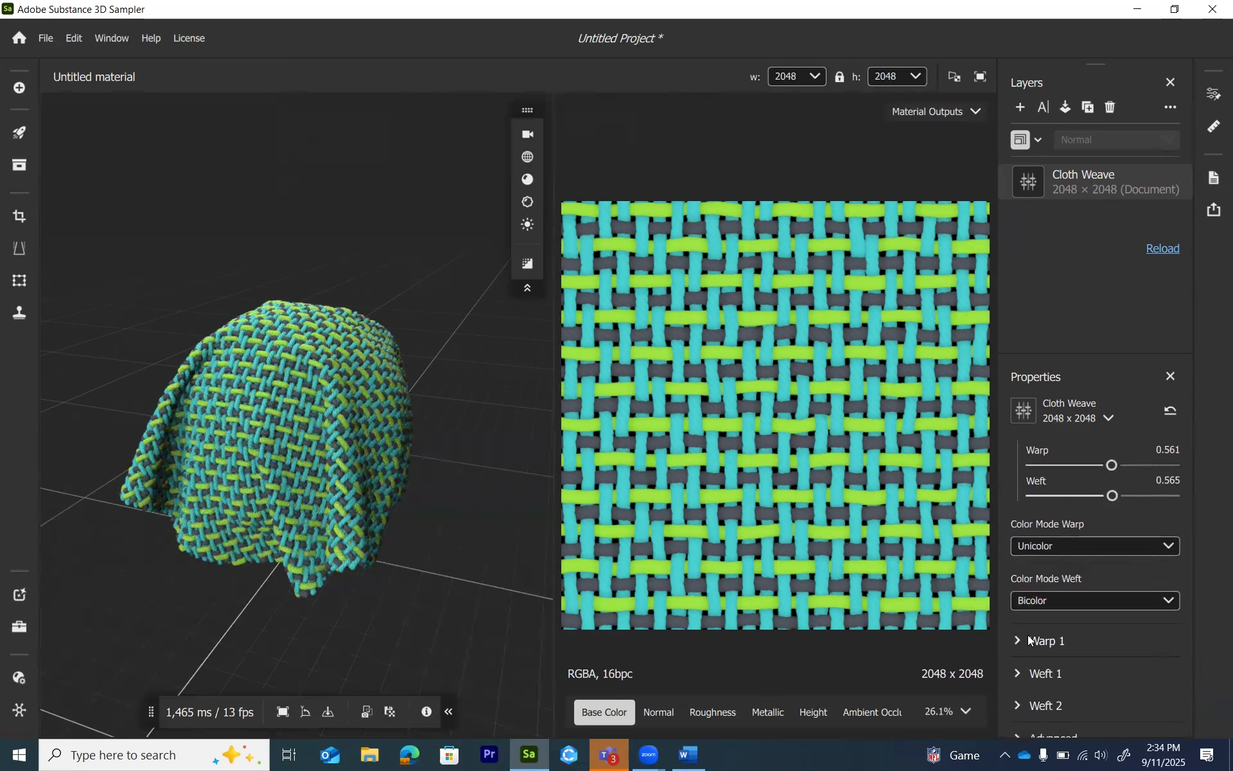
scroll(1134, 632, down, 2)
click(1021, 624)
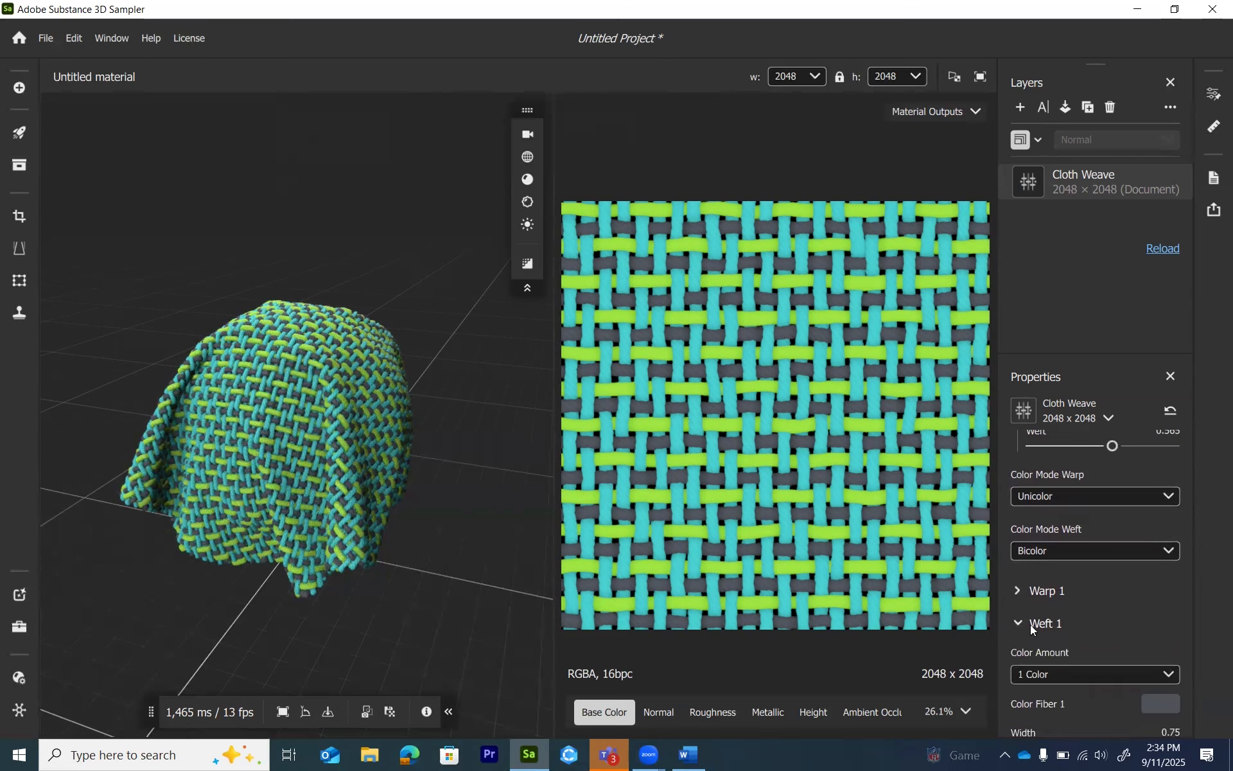
- Change the Color Fiber 1 of Weft 1 to dark blue #154c9d
scroll(1093, 628, down, 2)
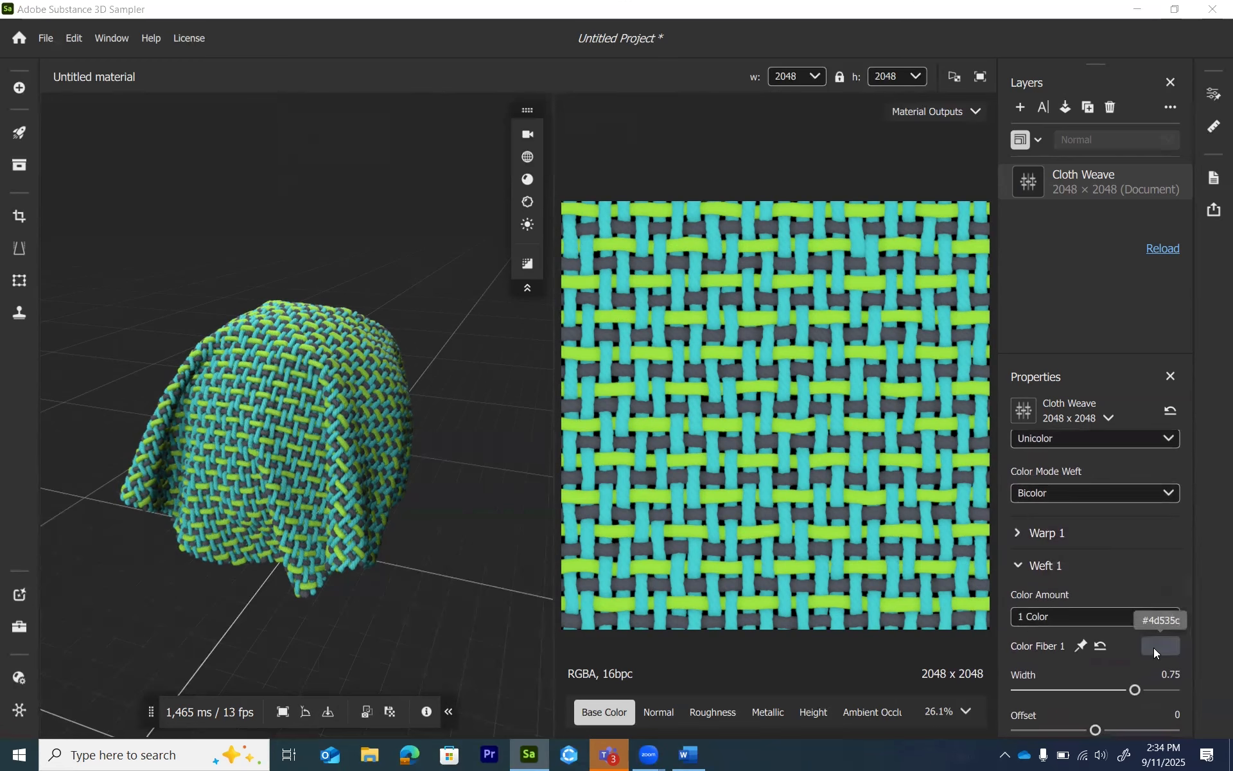
click(1157, 647)
click(542, 193)
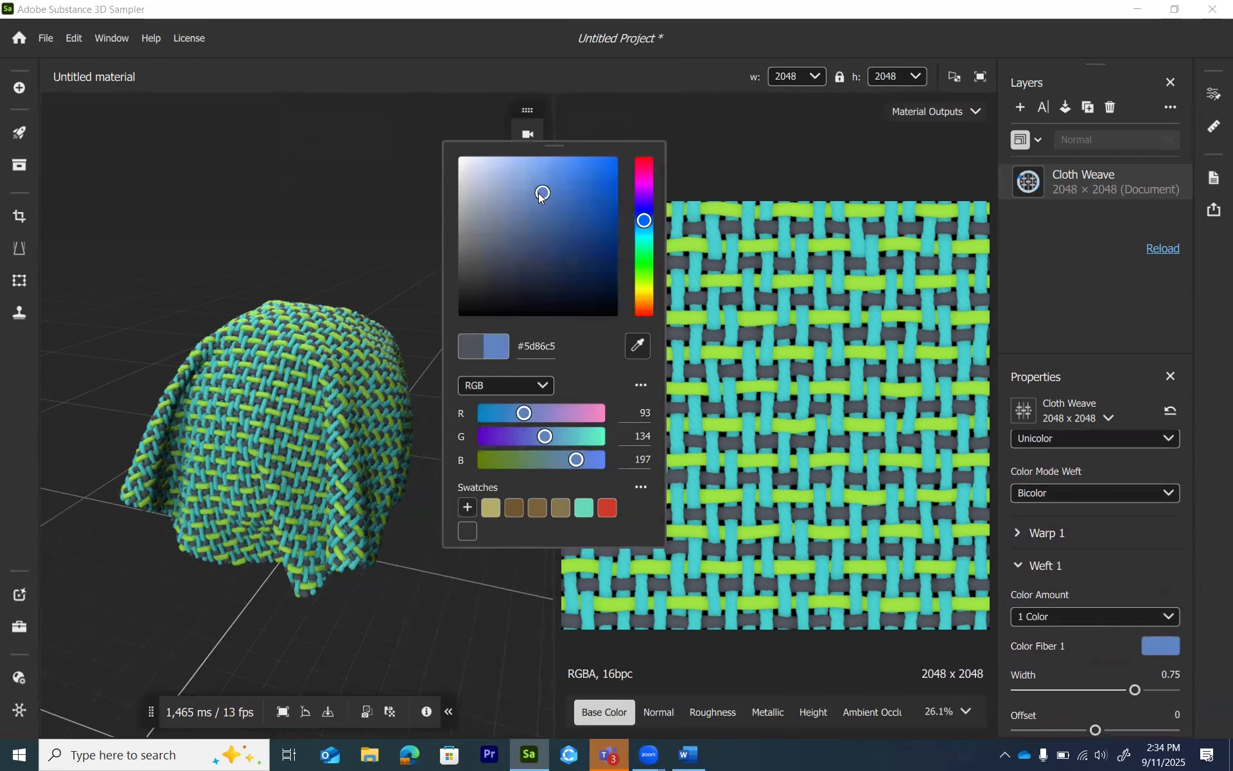
click(576, 164)
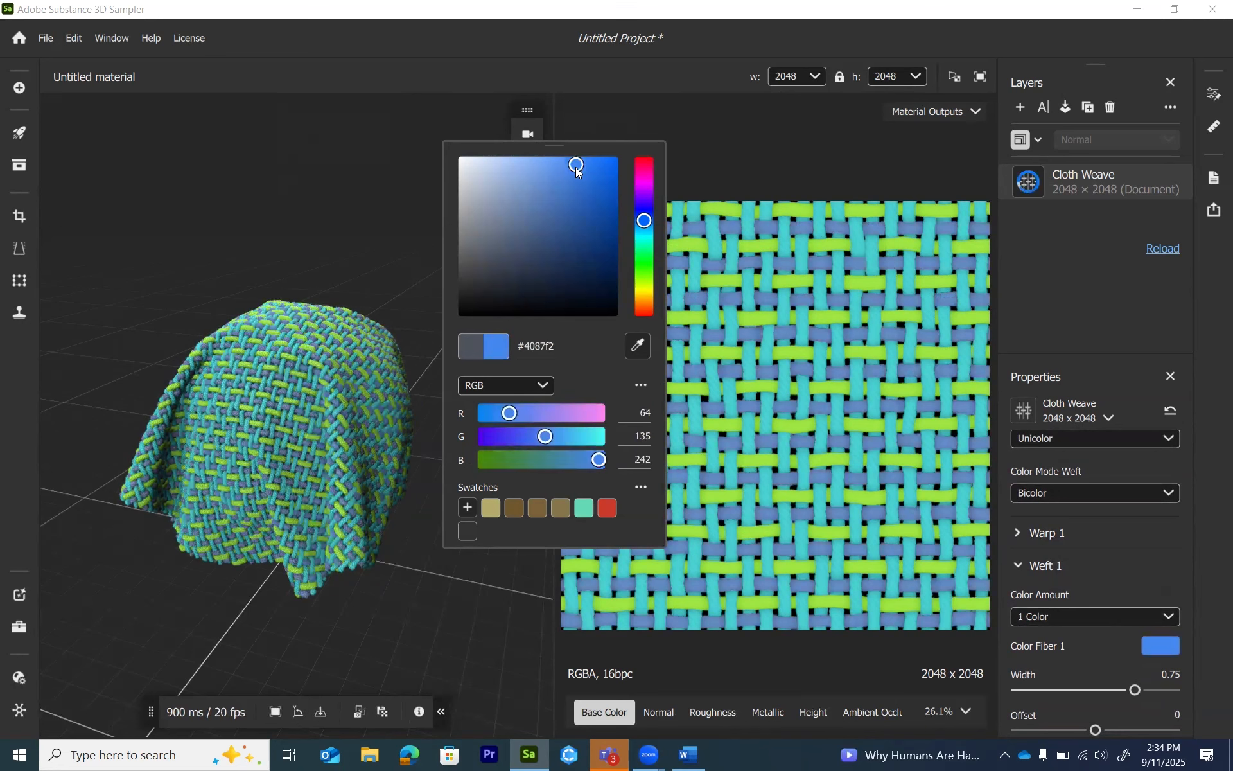
click(596, 217)
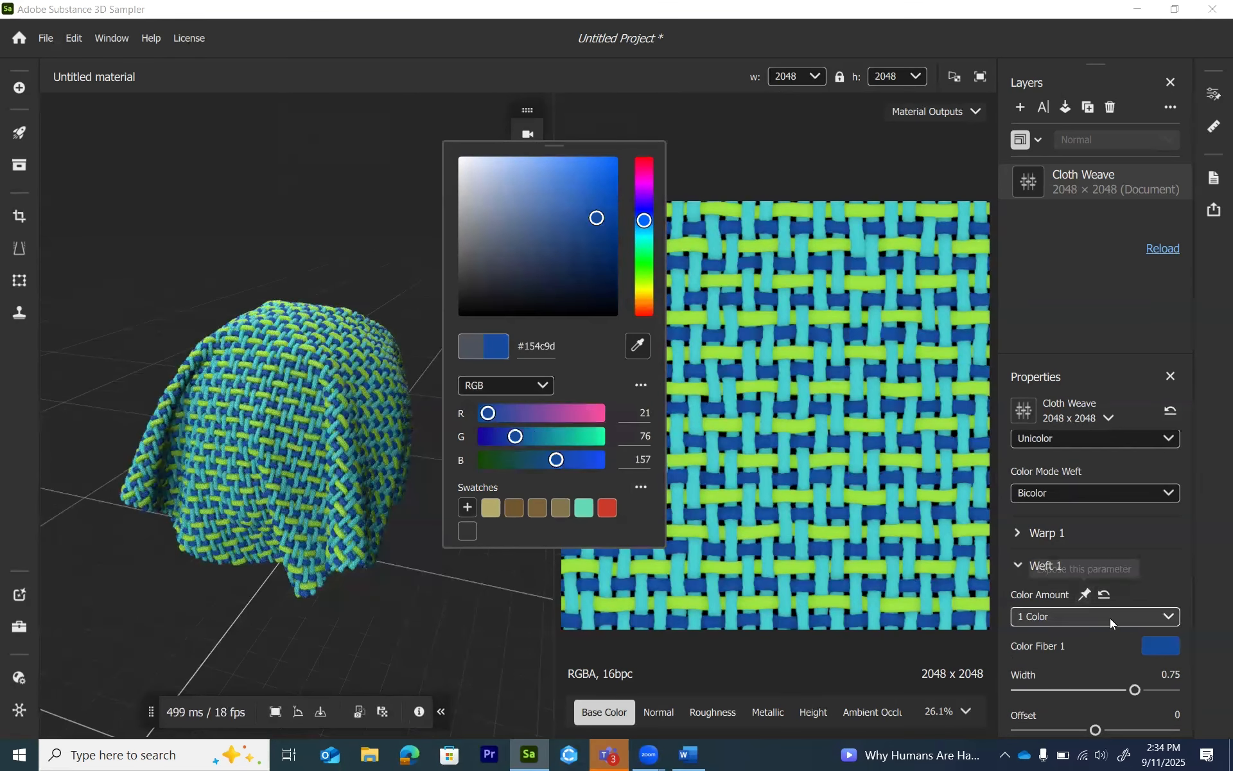
click(1211, 587)
scroll(1108, 633, down, 1)
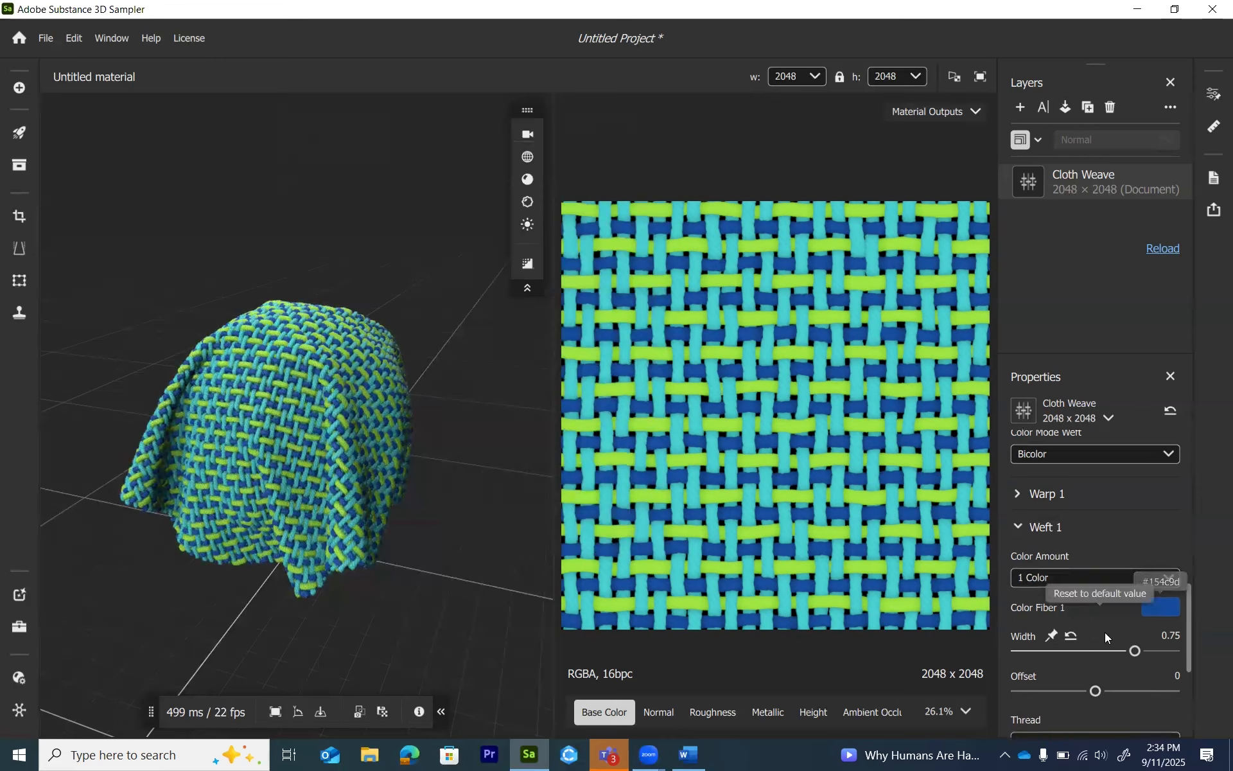
scroll(1087, 605, up, 1)
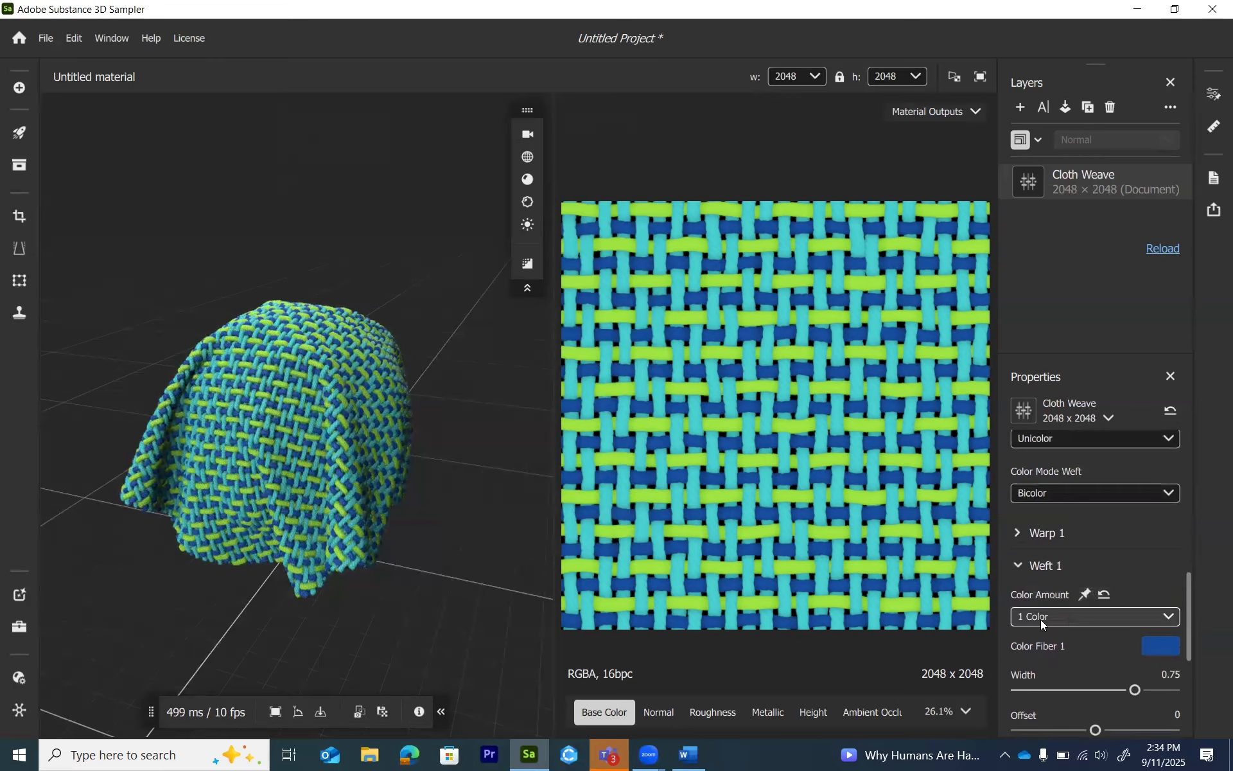
- Collapse the Weft 1 settings and set the weft color mode back to Unicolor
click(1017, 565)
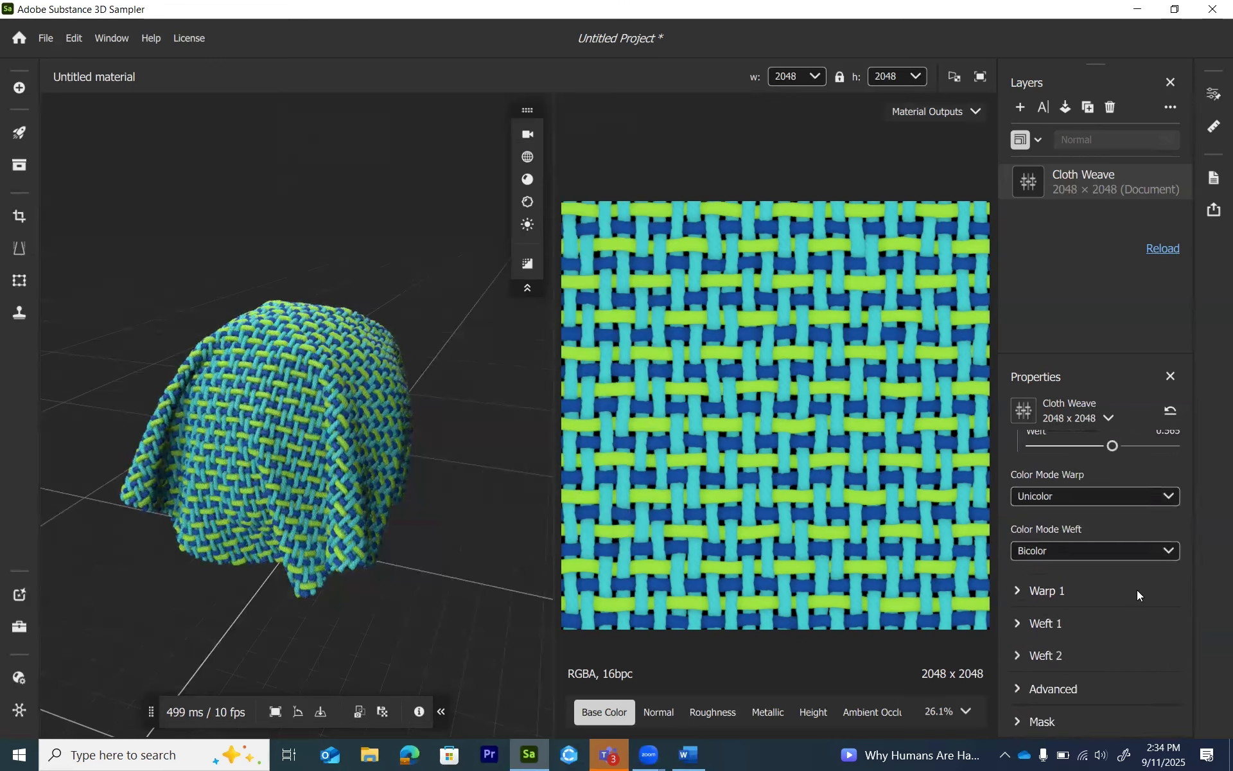
click(1062, 551)
click(1060, 578)
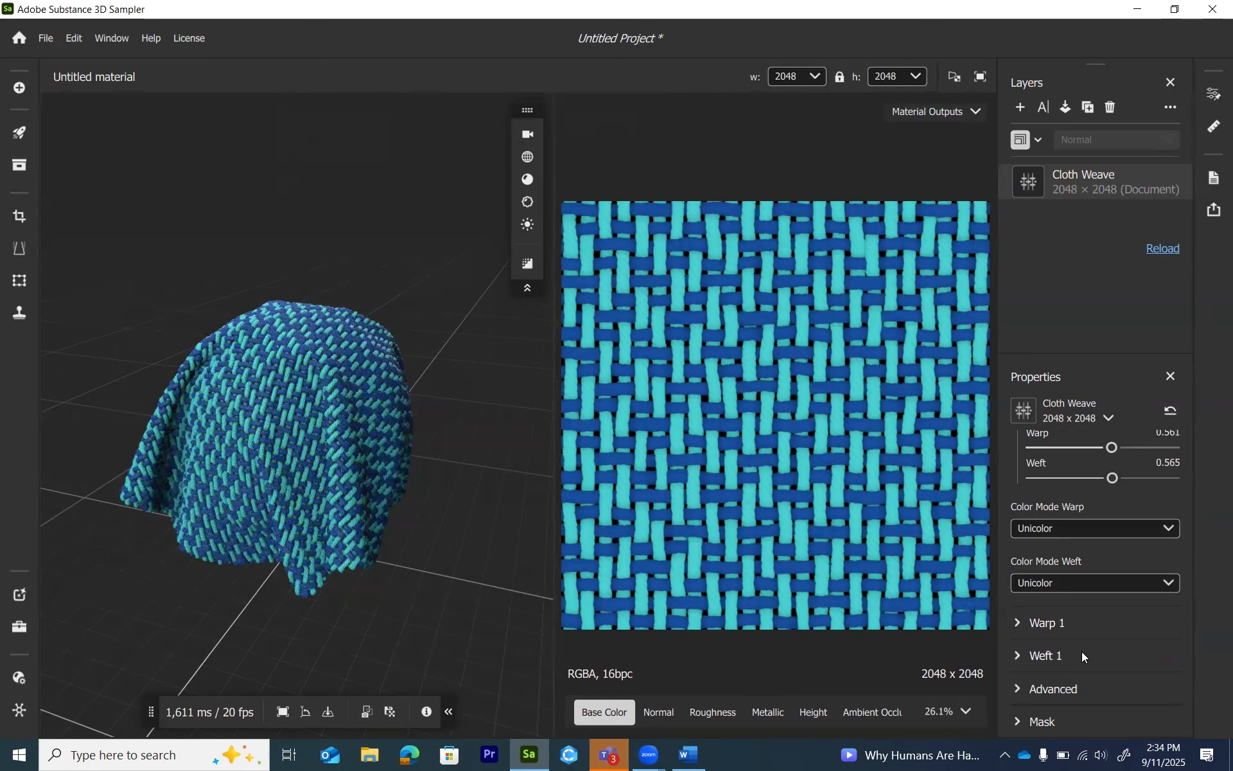
- Expand the Warp 1 settings and set the warp's Color Amount to 2 Colors
click(1019, 624)
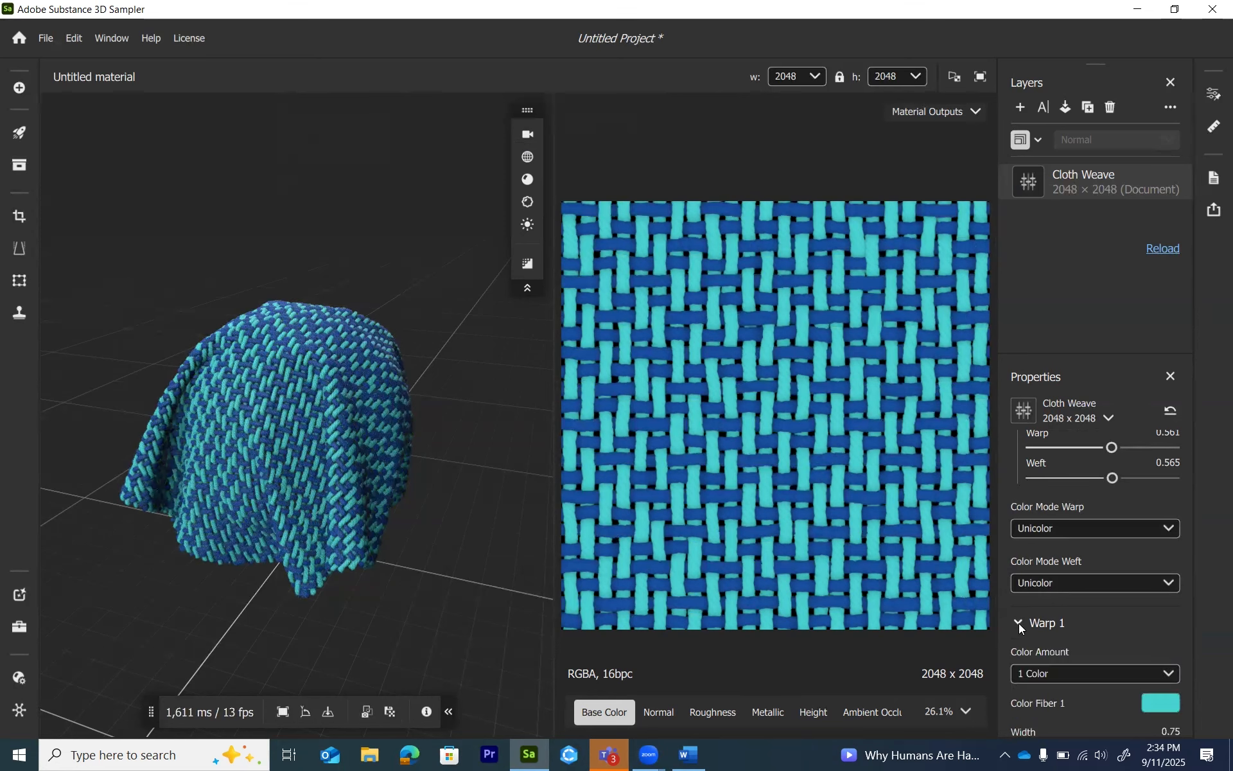
scroll(1123, 622, down, 3)
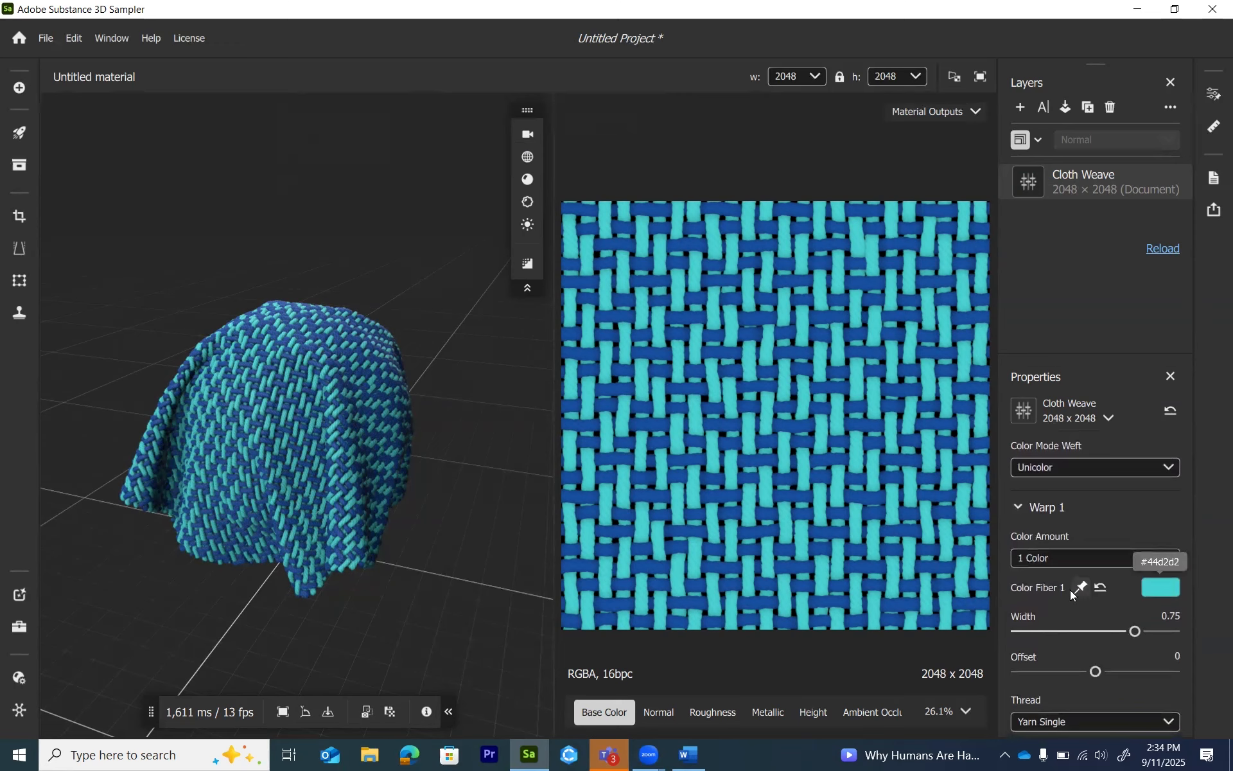
click(1094, 556)
click(1095, 559)
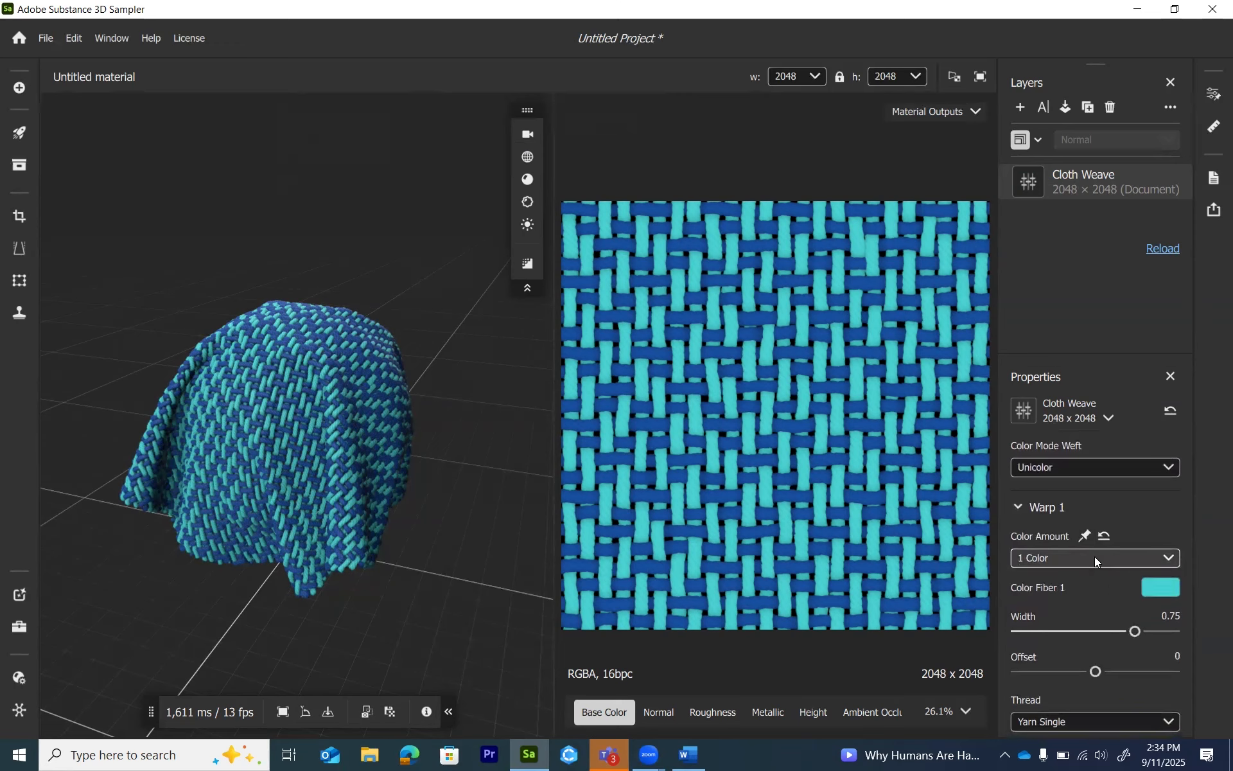
click(1073, 559)
click(1059, 606)
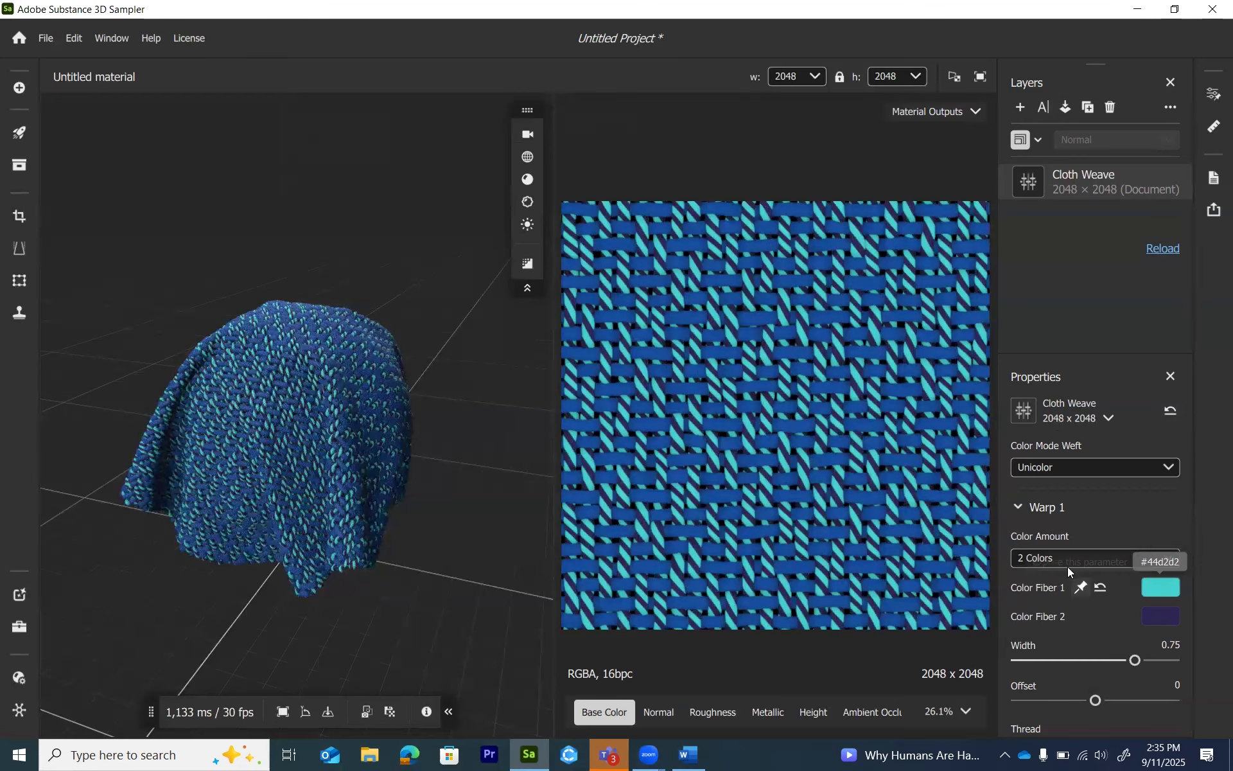
- Change the Color Fiber 2 of Warp 1 to light green #7ae49d
click(1156, 617)
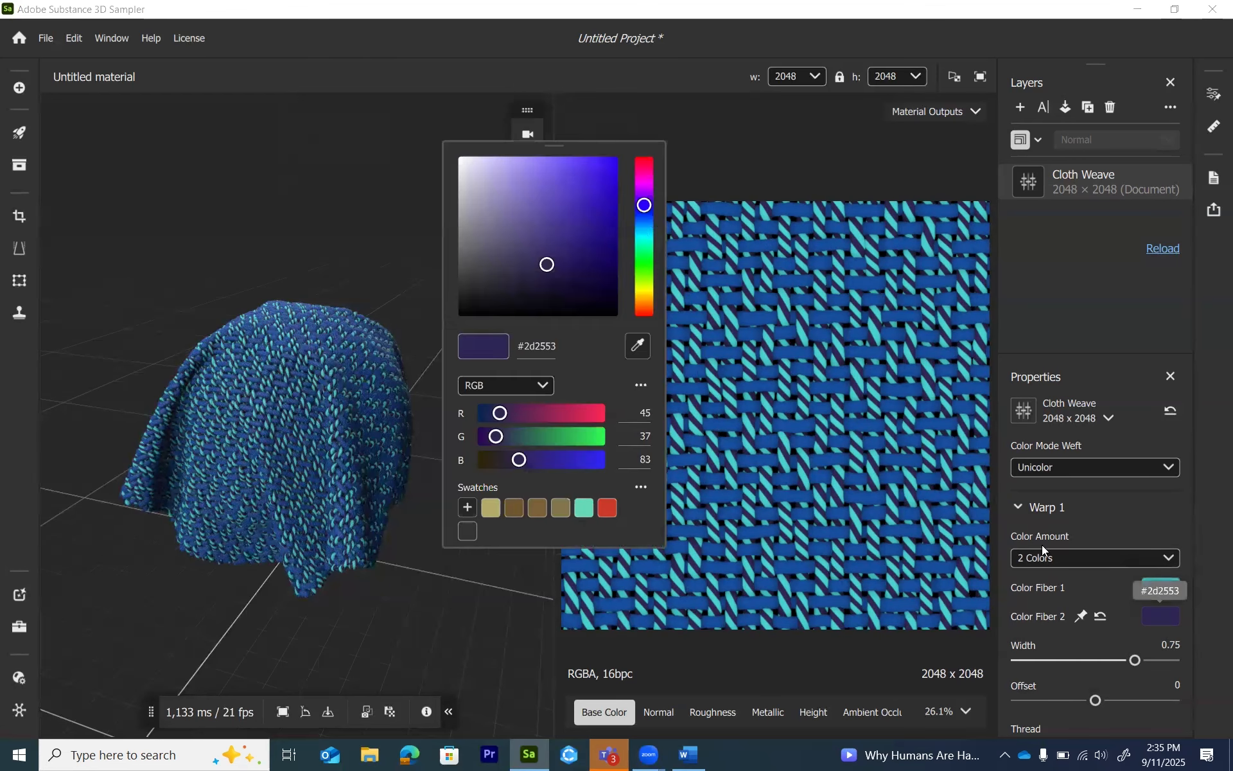
click(645, 255)
click(532, 173)
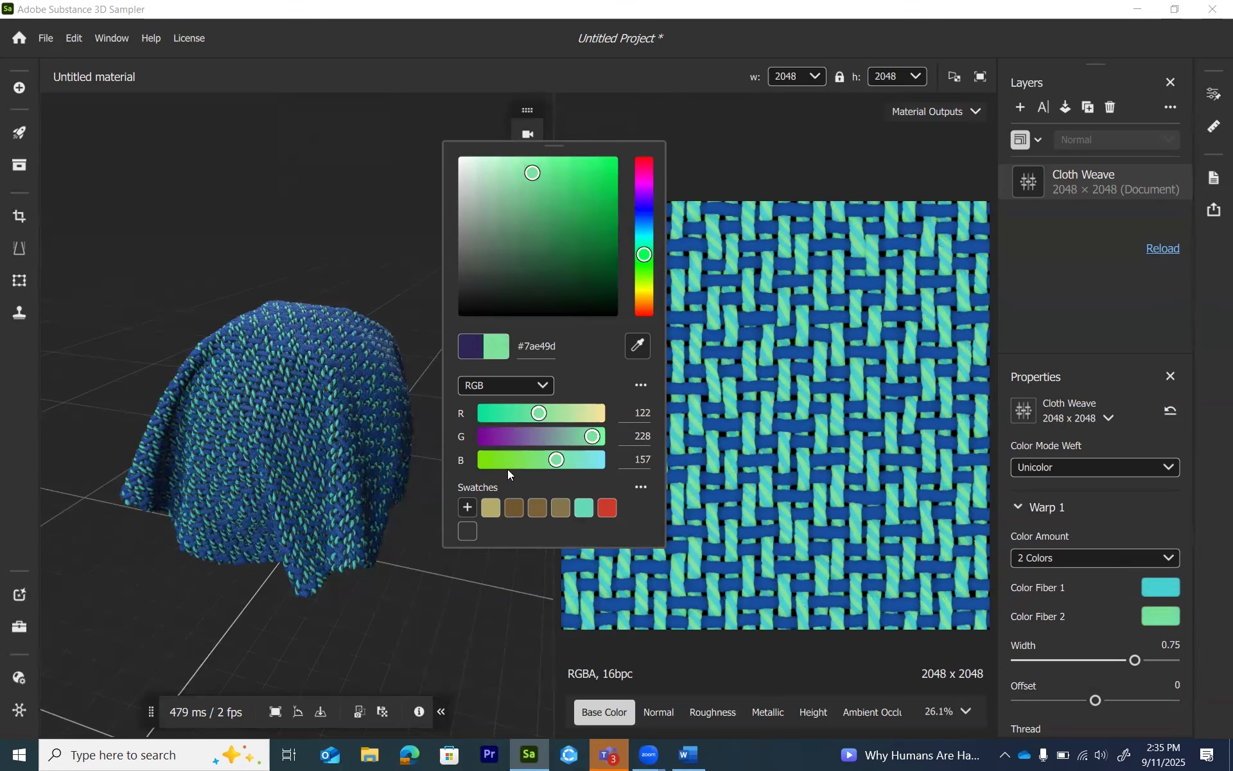
click(1207, 590)
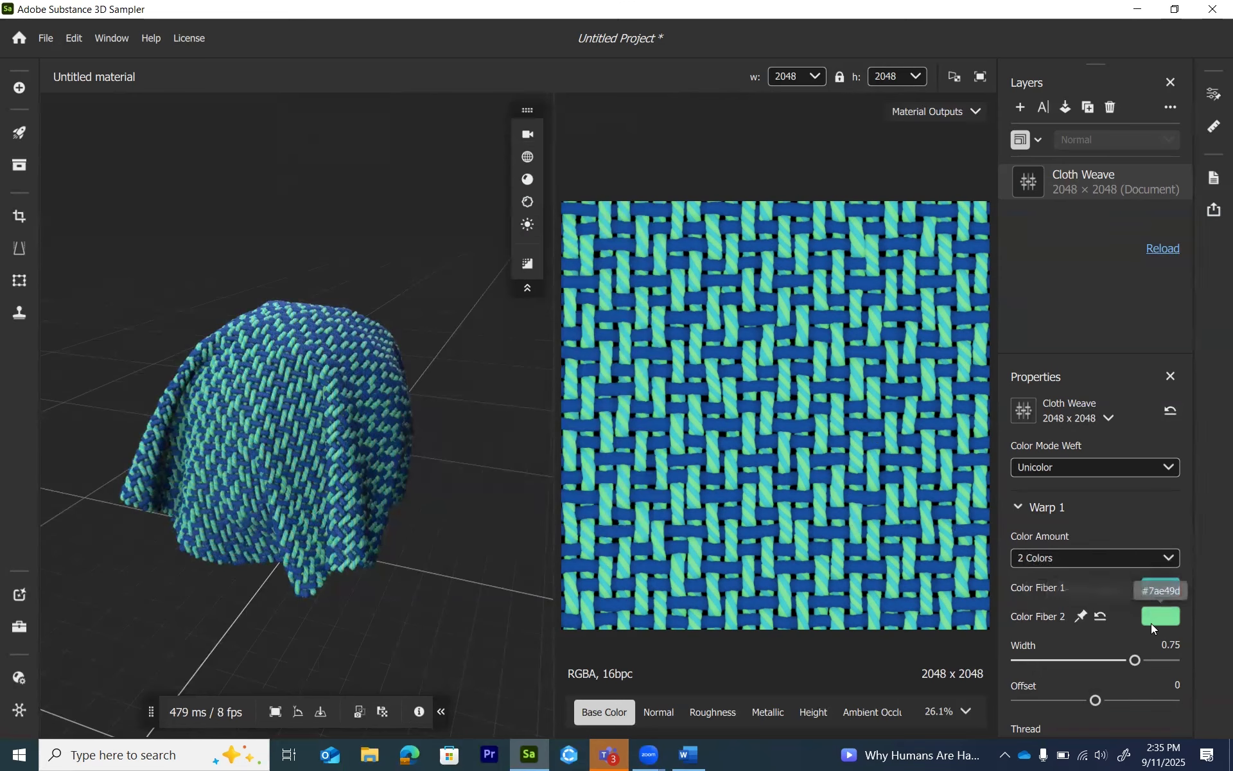
- Try thin and thick yarn widths for Warp 1, then settle on a width of about 0.88
scroll(1122, 634, down, 2)
drag(1134, 604, 1046, 603)
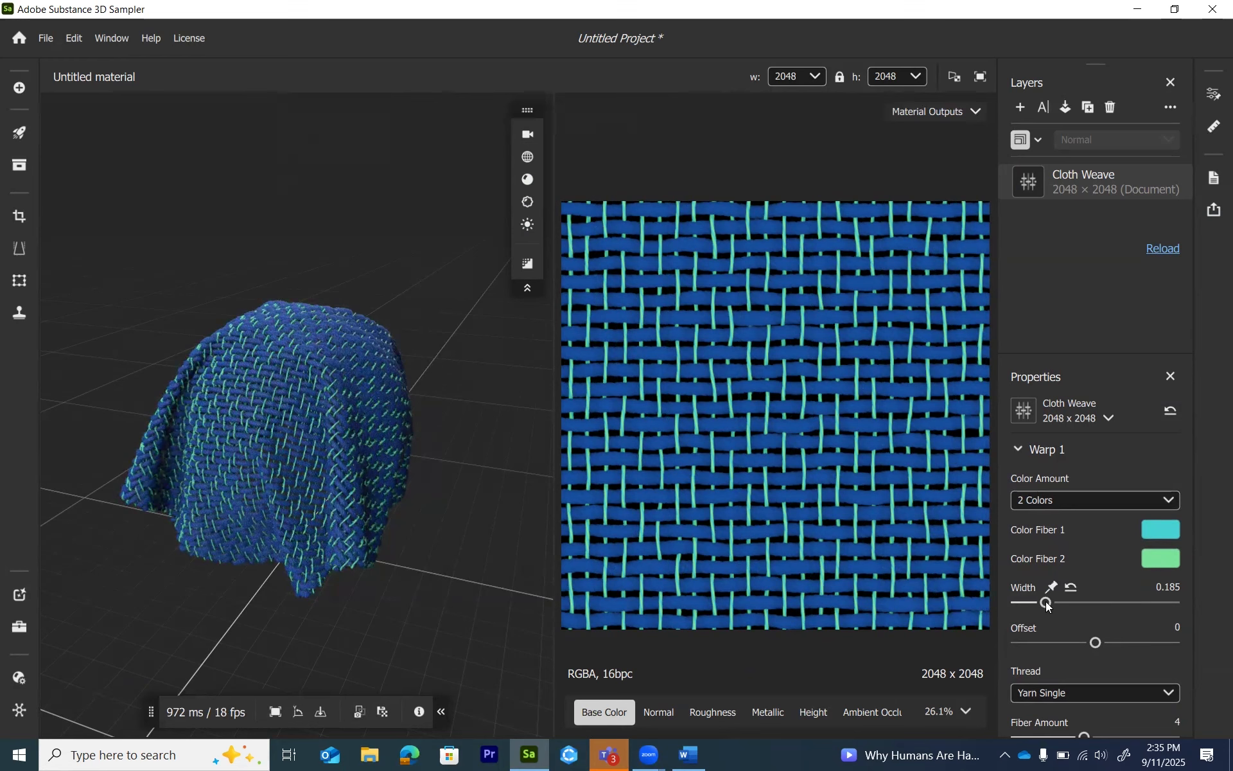
drag(1048, 604, 1168, 604)
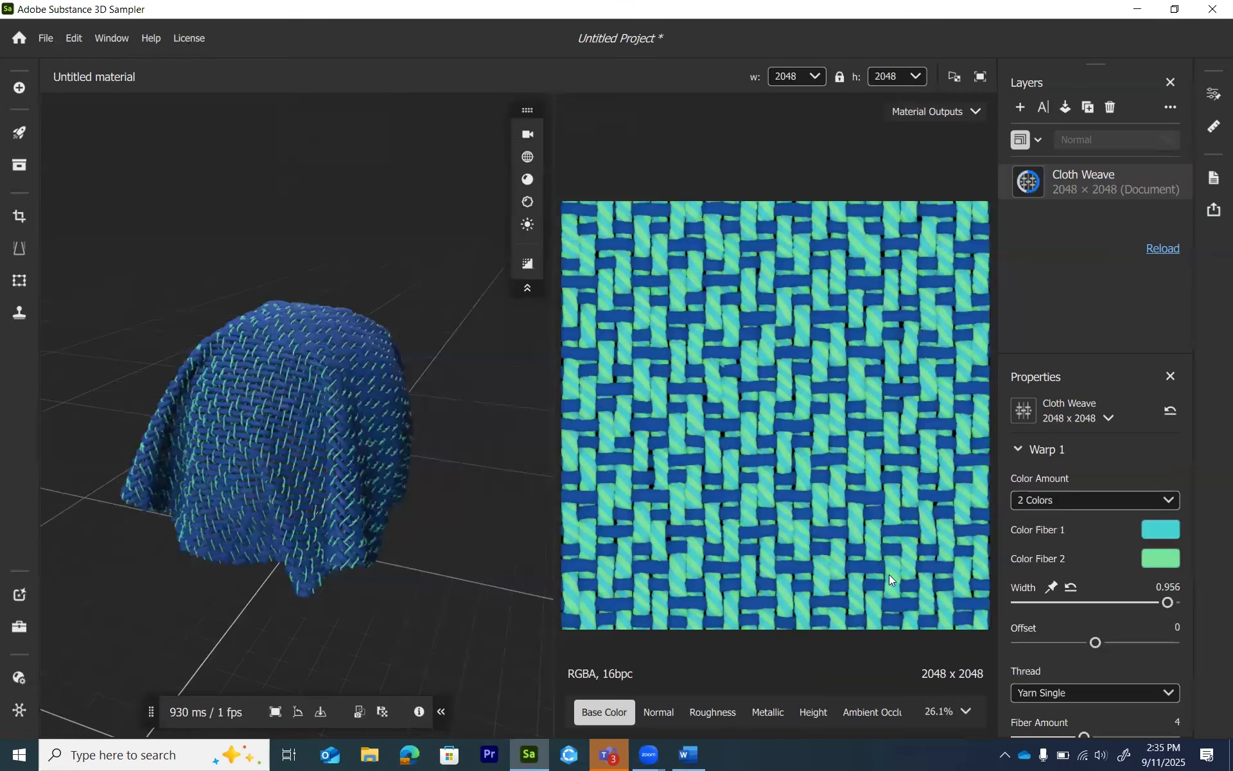
drag(1168, 603, 1155, 603)
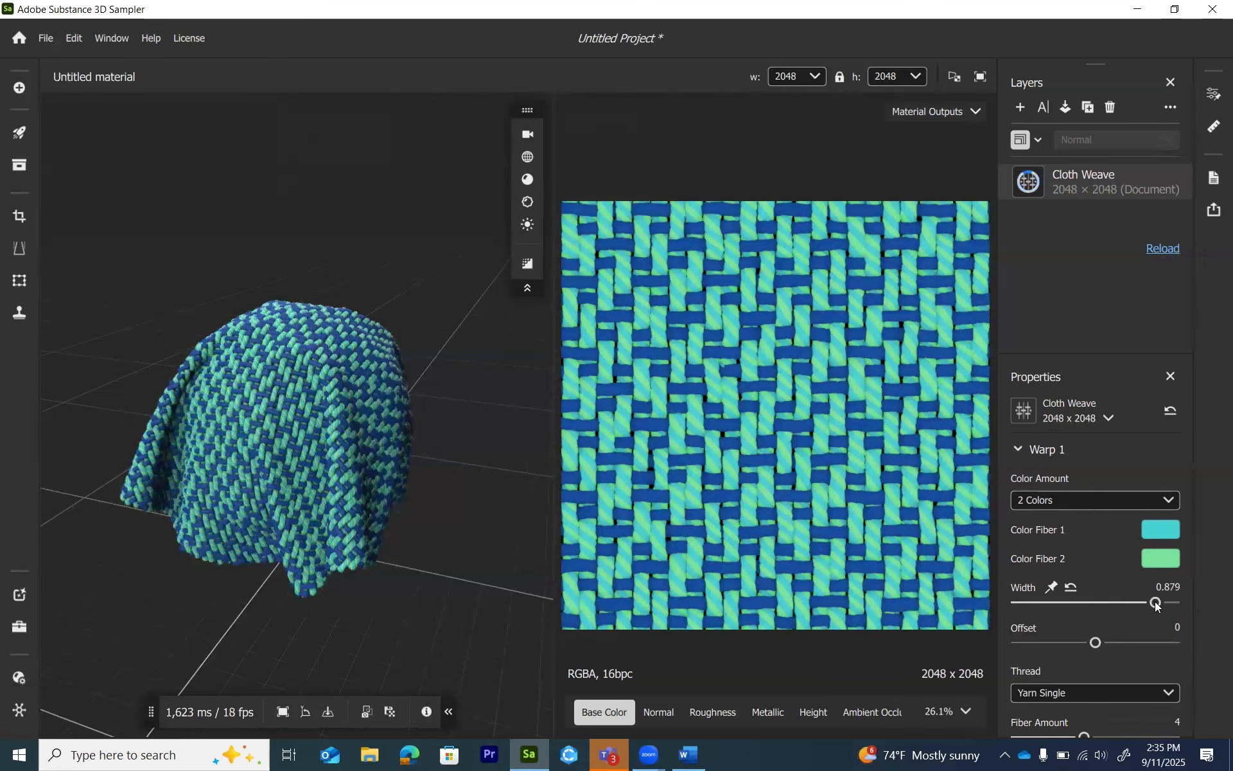
- Try an offset of about +0.65 on Warp 1 and reset it to the default value
scroll(1145, 630, down, 1)
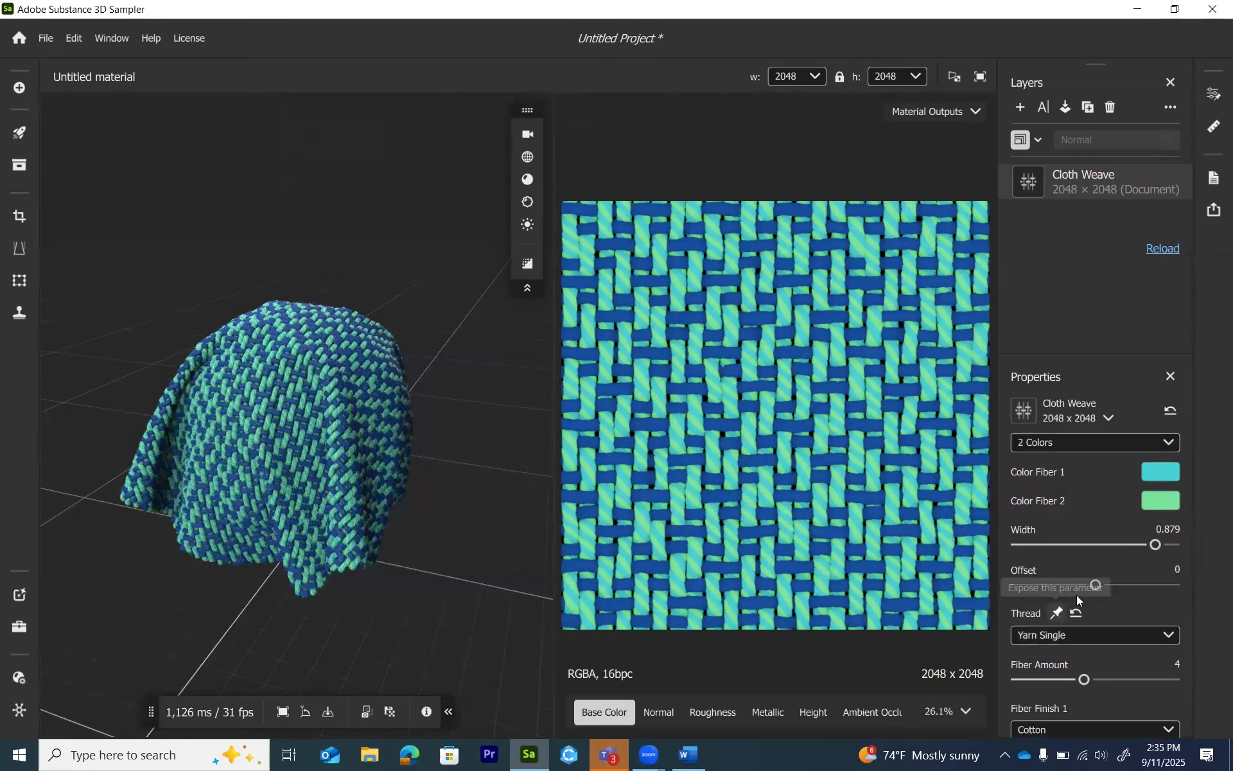
drag(1097, 585, 1148, 587)
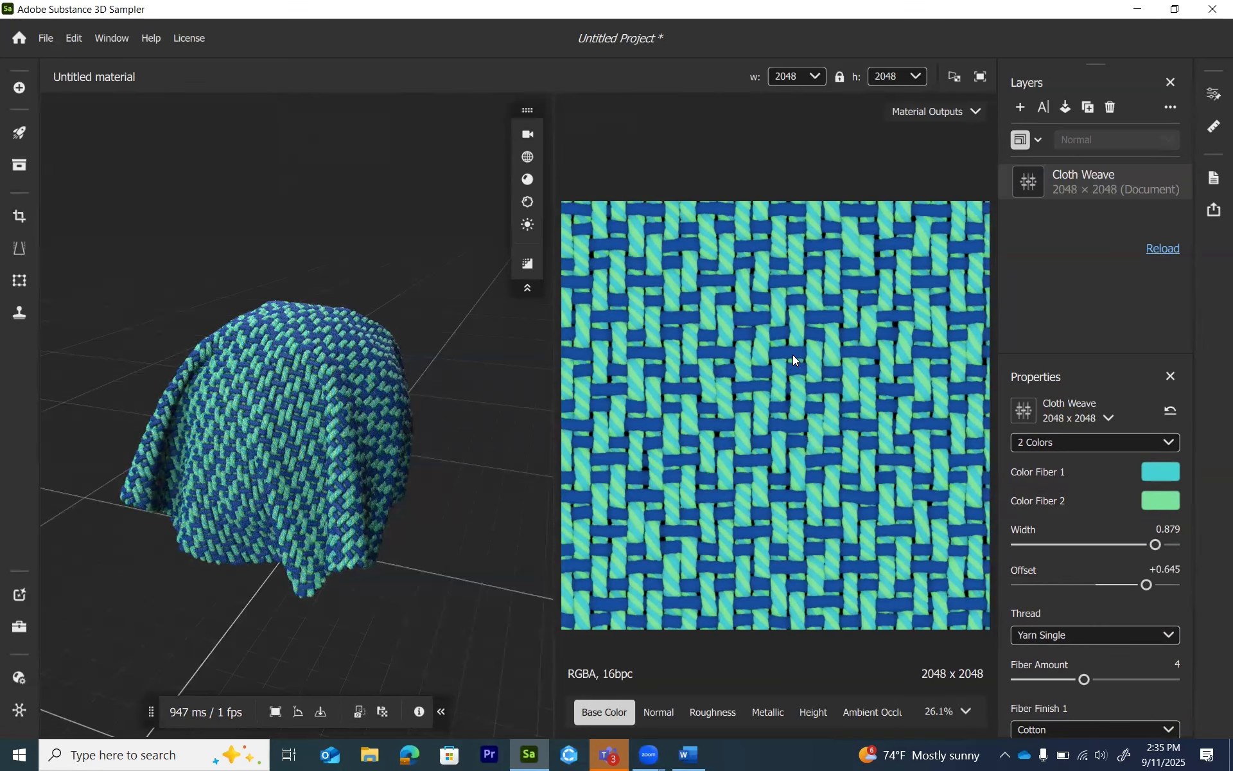
click(1073, 570)
- Set the thread type of Warp 1 to Ribbon Fiber
scroll(1141, 612, down, 1)
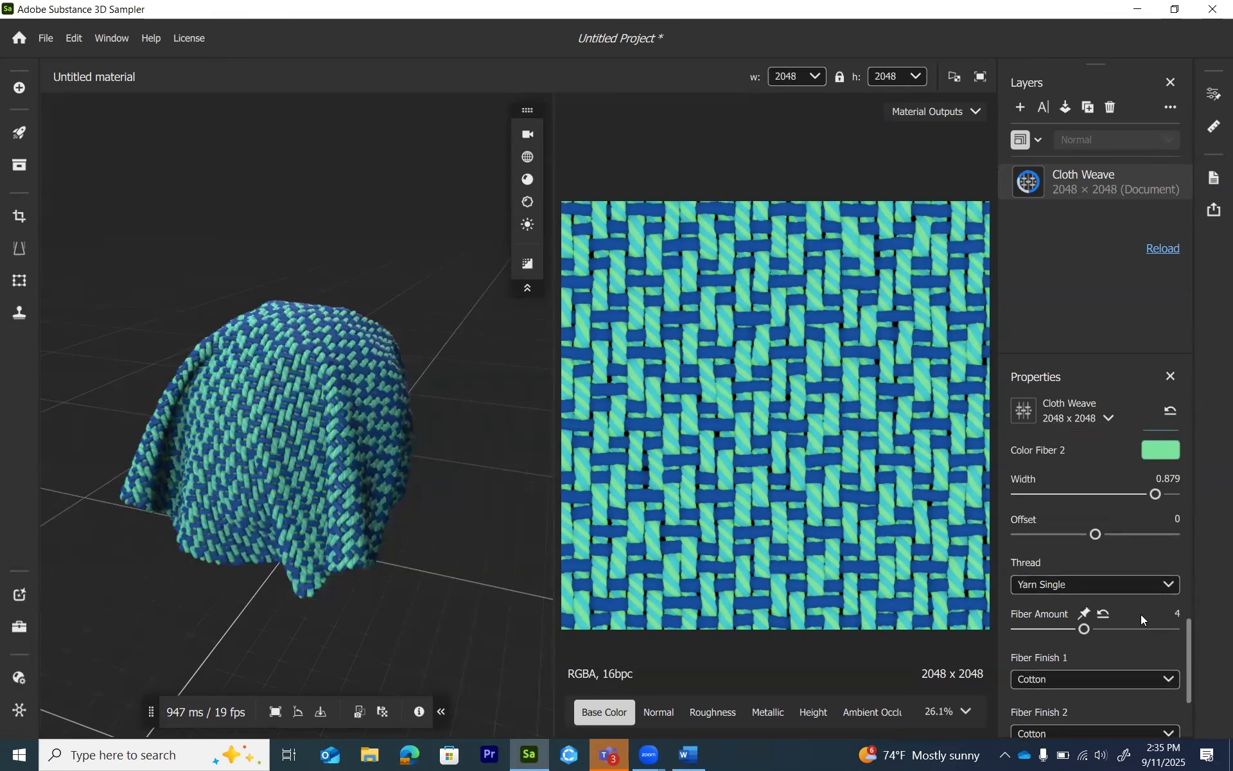
scroll(1141, 614, down, 1)
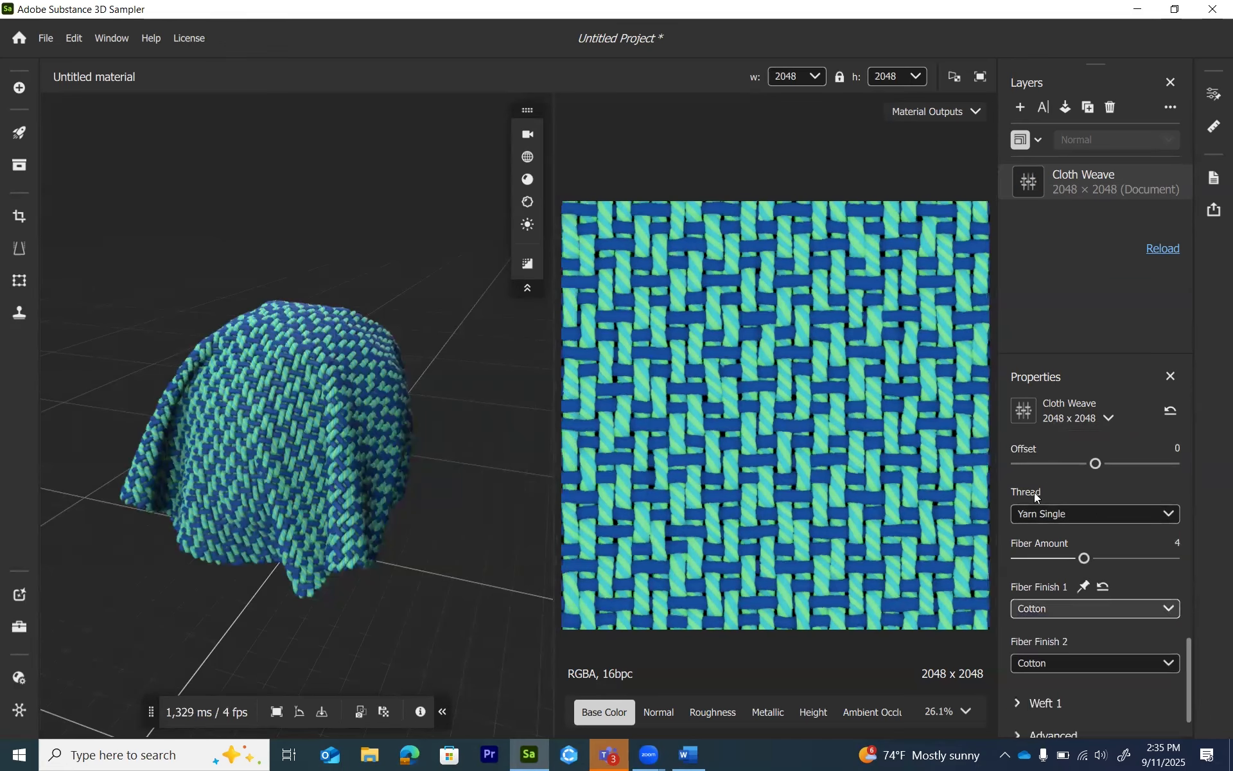
click(1063, 518)
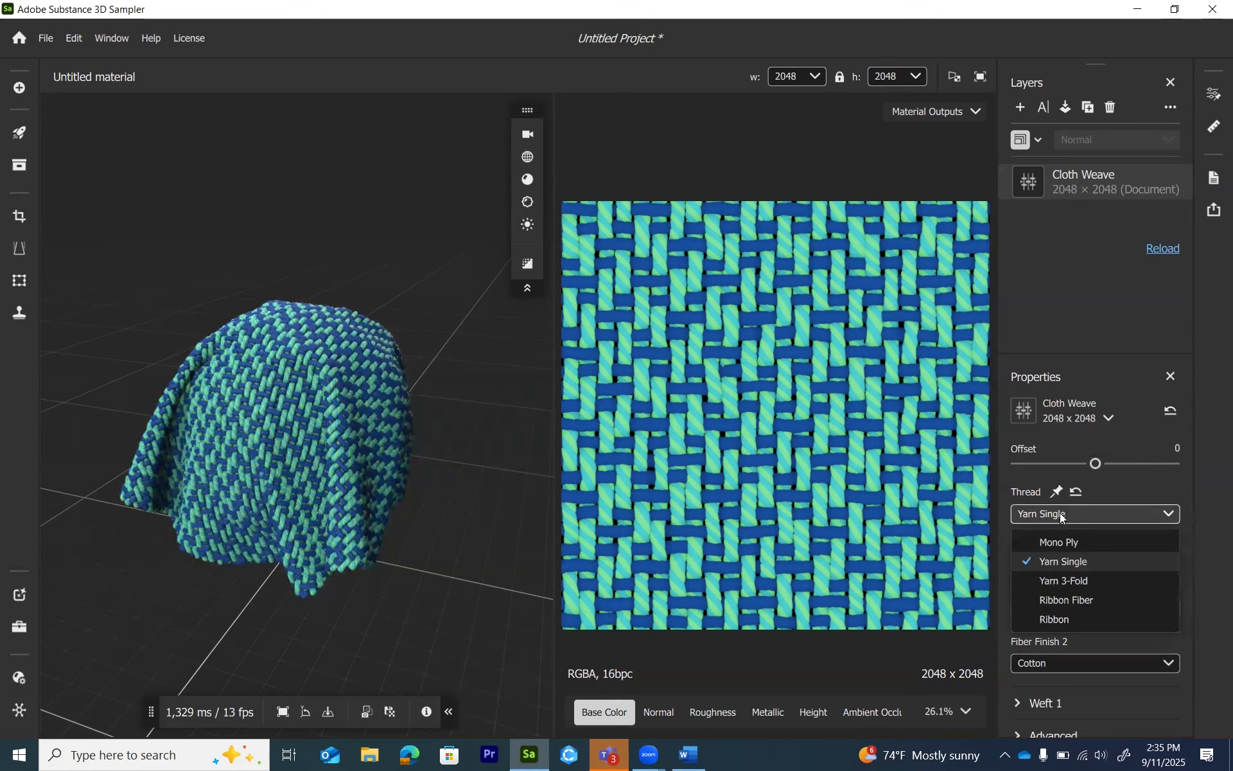
click(1071, 599)
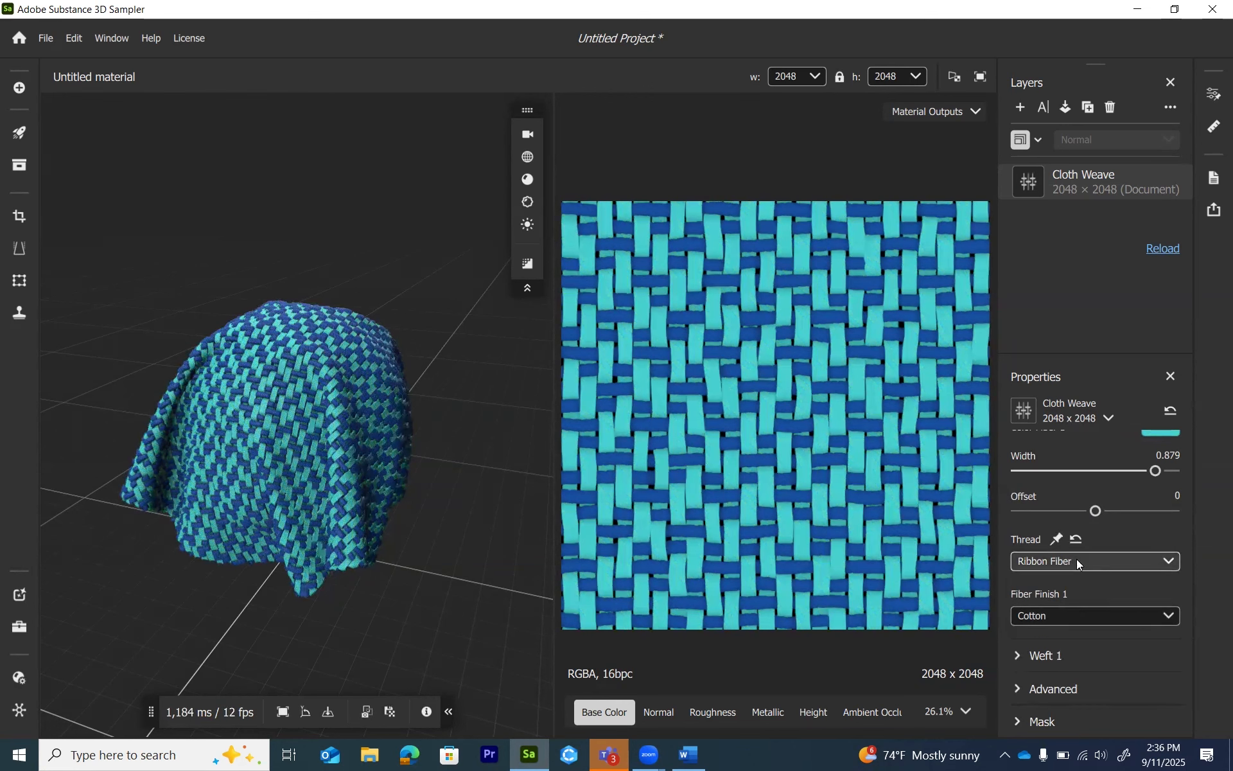
- Set the thread type of Weft 1 to Ribbon Fiber
click(1039, 654)
scroll(1092, 658, down, 6)
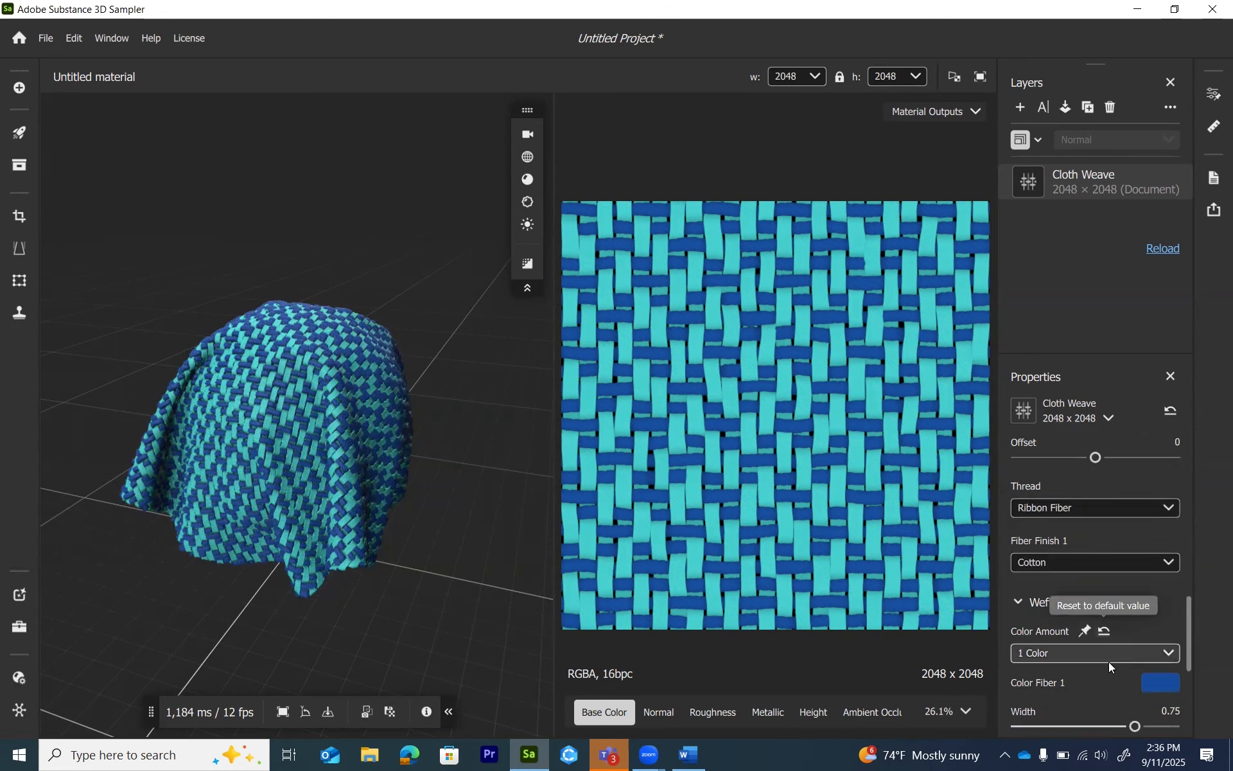
scroll(1105, 630, up, 2)
scroll(1107, 627, up, 1)
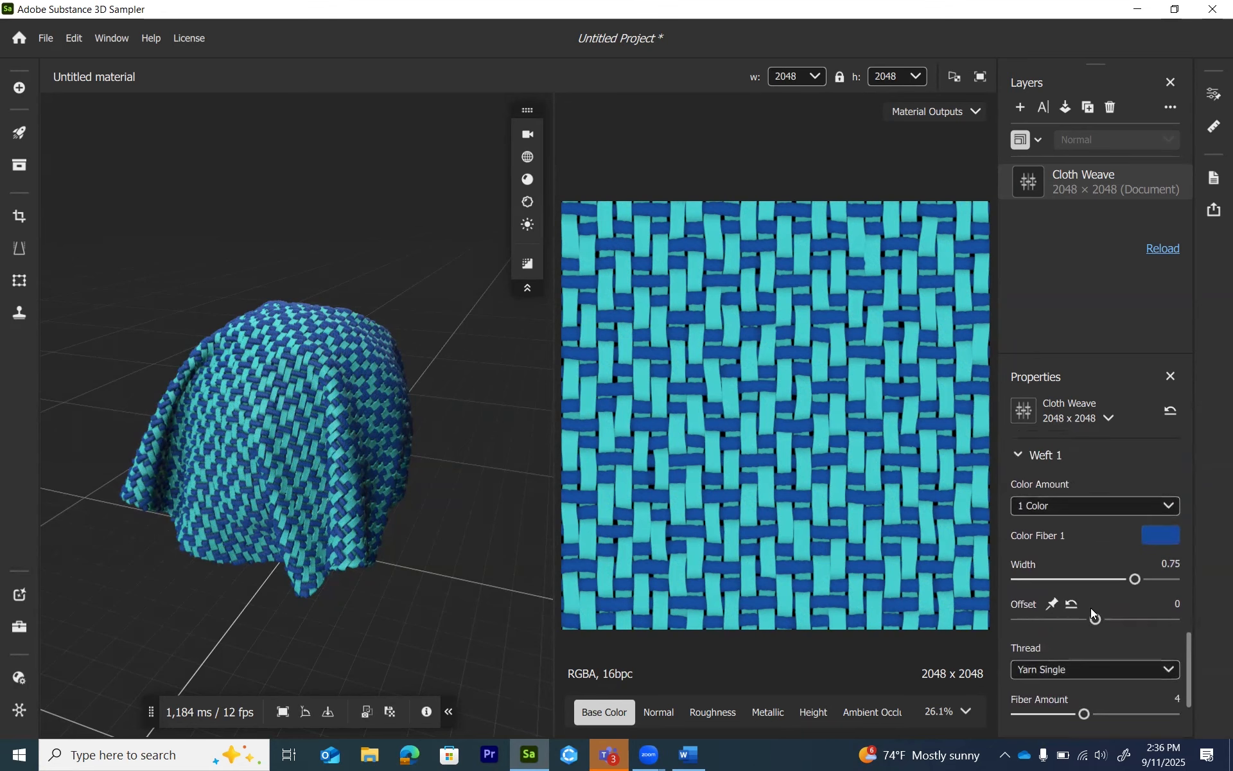
scroll(1090, 608, down, 2)
click(1078, 616)
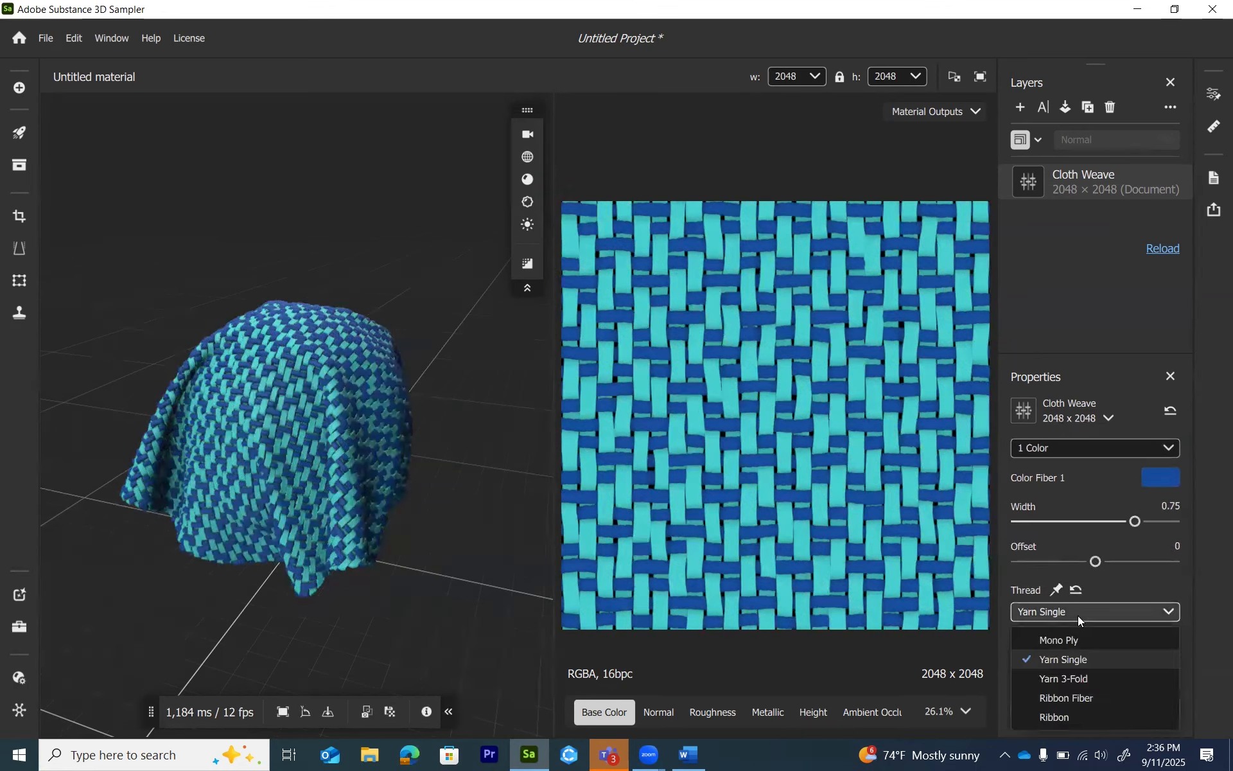
click(1090, 696)
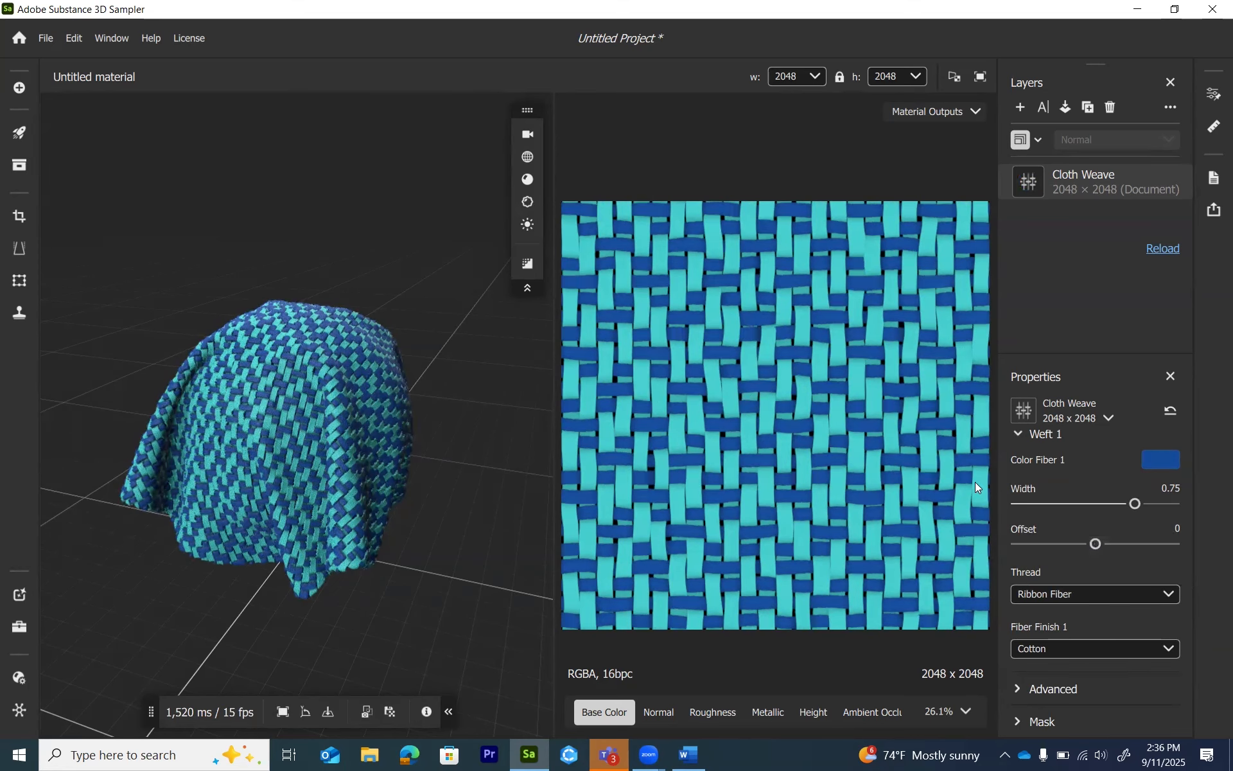
- Set Fiber Finish 1 of Warp 1 to Polyester
scroll(1124, 588, up, 8)
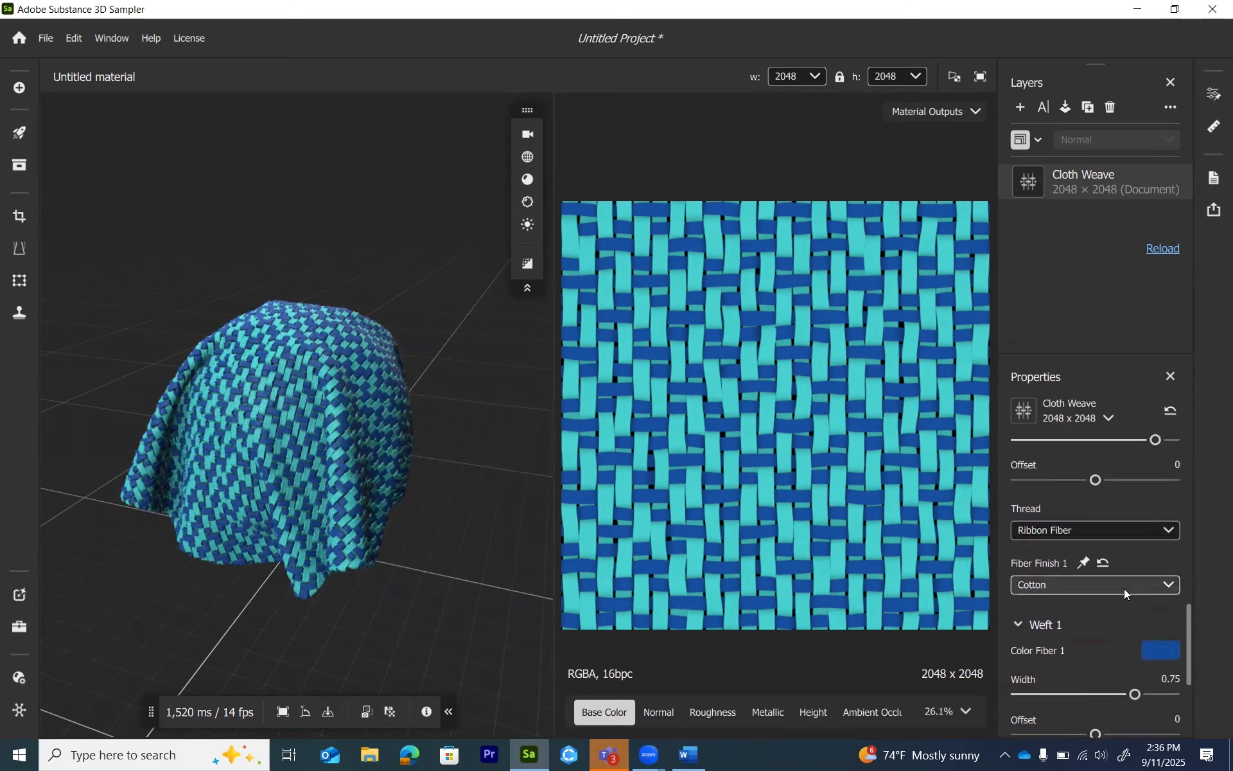
scroll(1124, 589, up, 4)
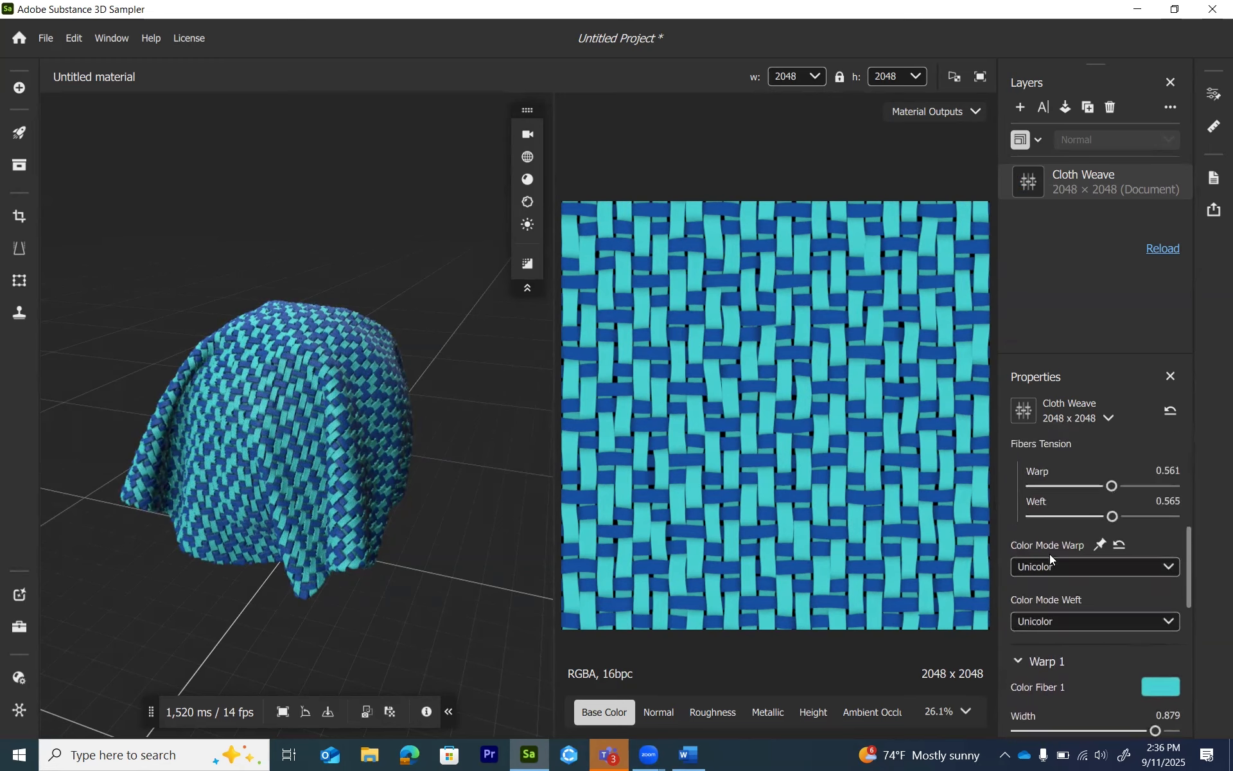
scroll(1060, 633, down, 4)
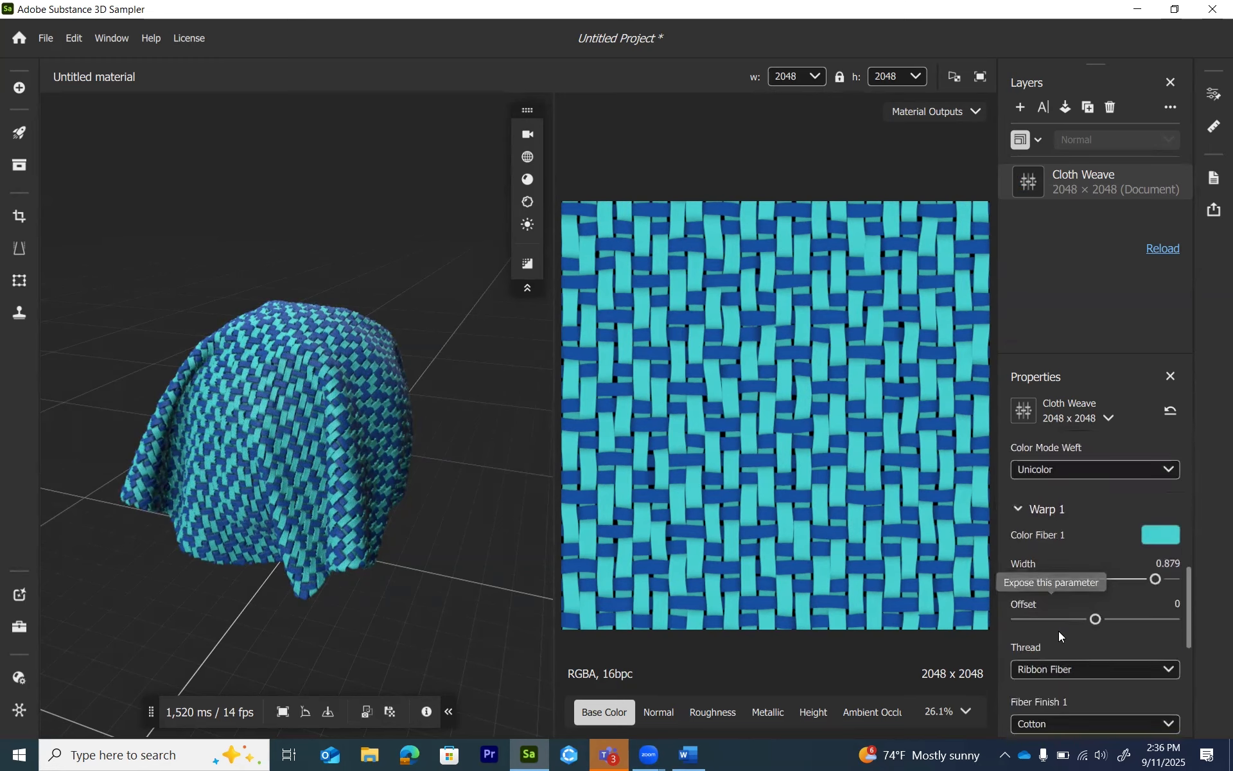
scroll(1058, 630, down, 4)
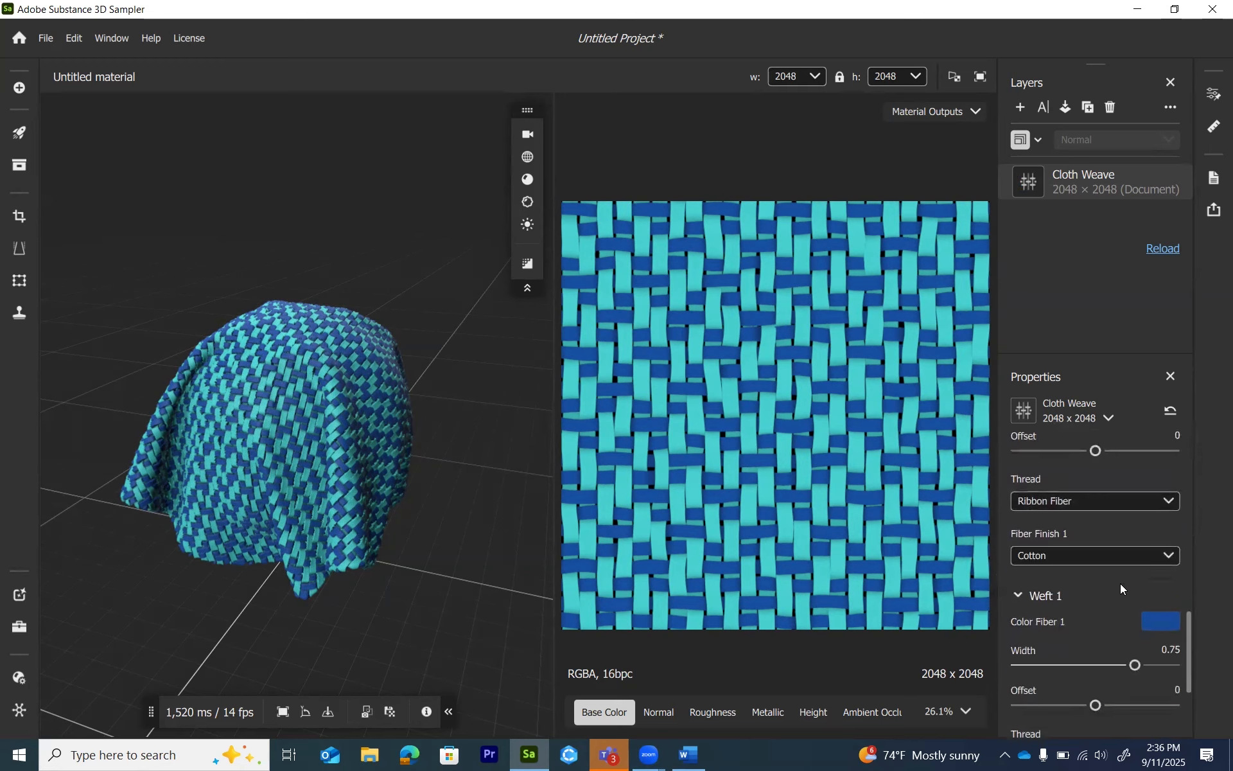
click(1068, 530)
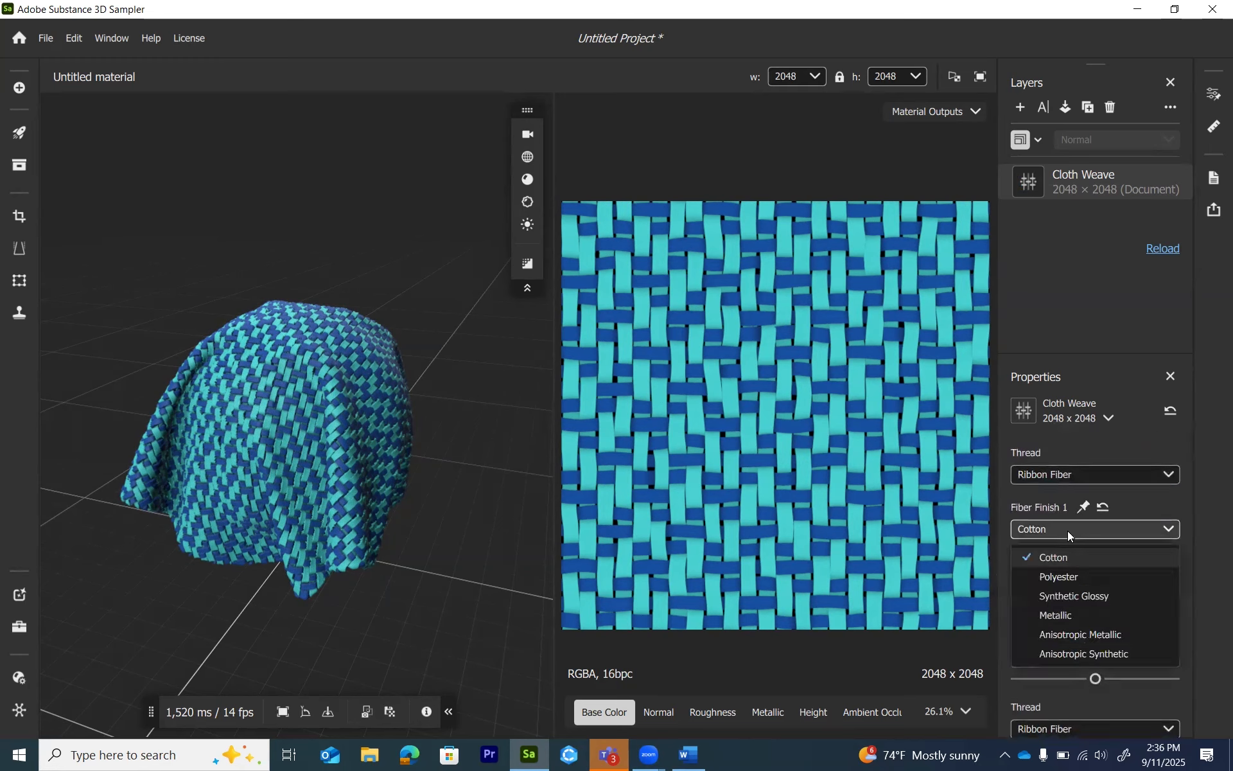
click(1043, 579)
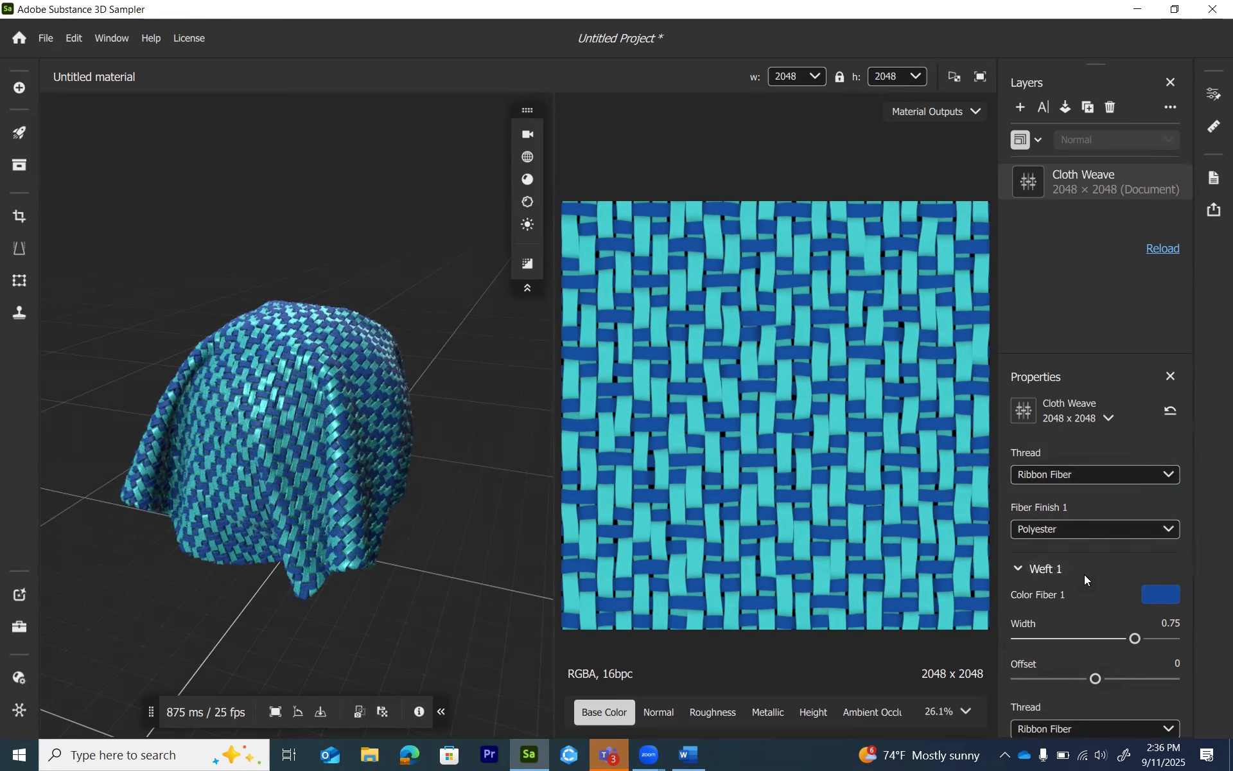
scroll(1084, 575, down, 1)
scroll(1111, 537, down, 1)
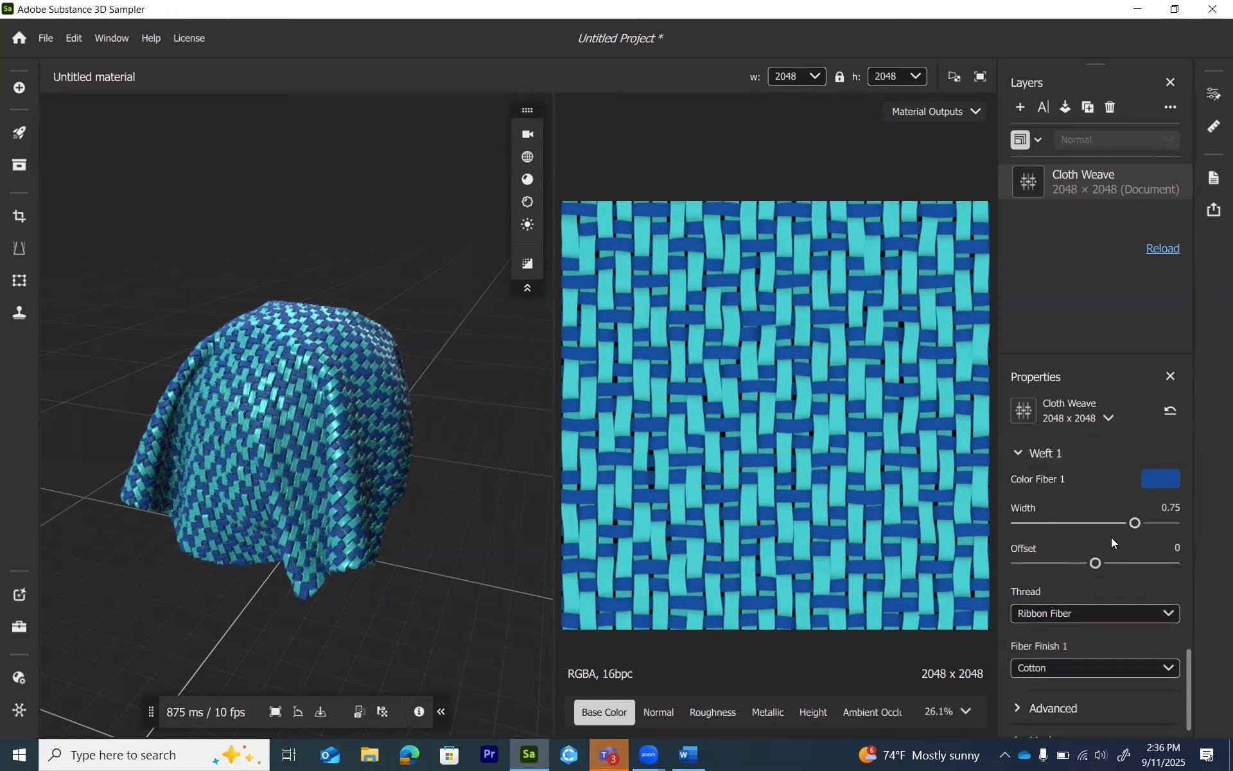
scroll(1111, 537, up, 2)
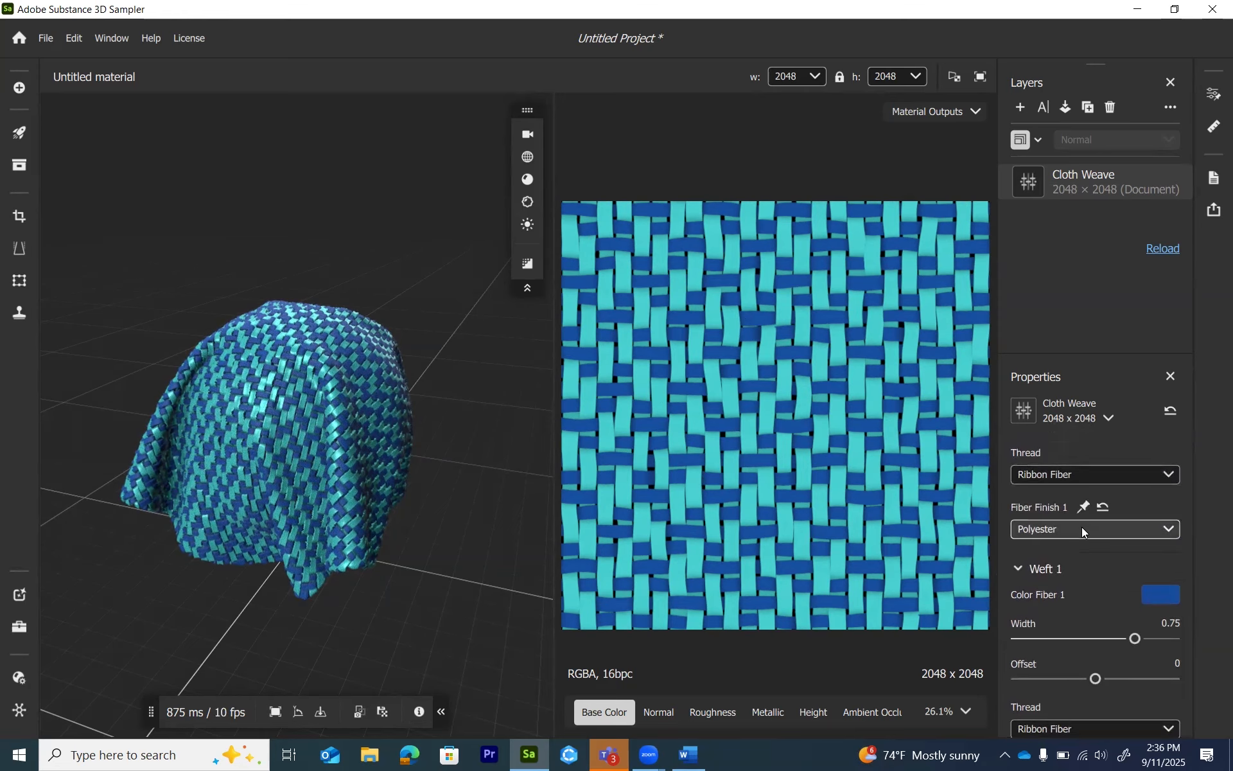
- Try the Synthetic Glossy and Metallic finishes on the Warp 1 fiber, then return it to Polyester
click(1082, 528)
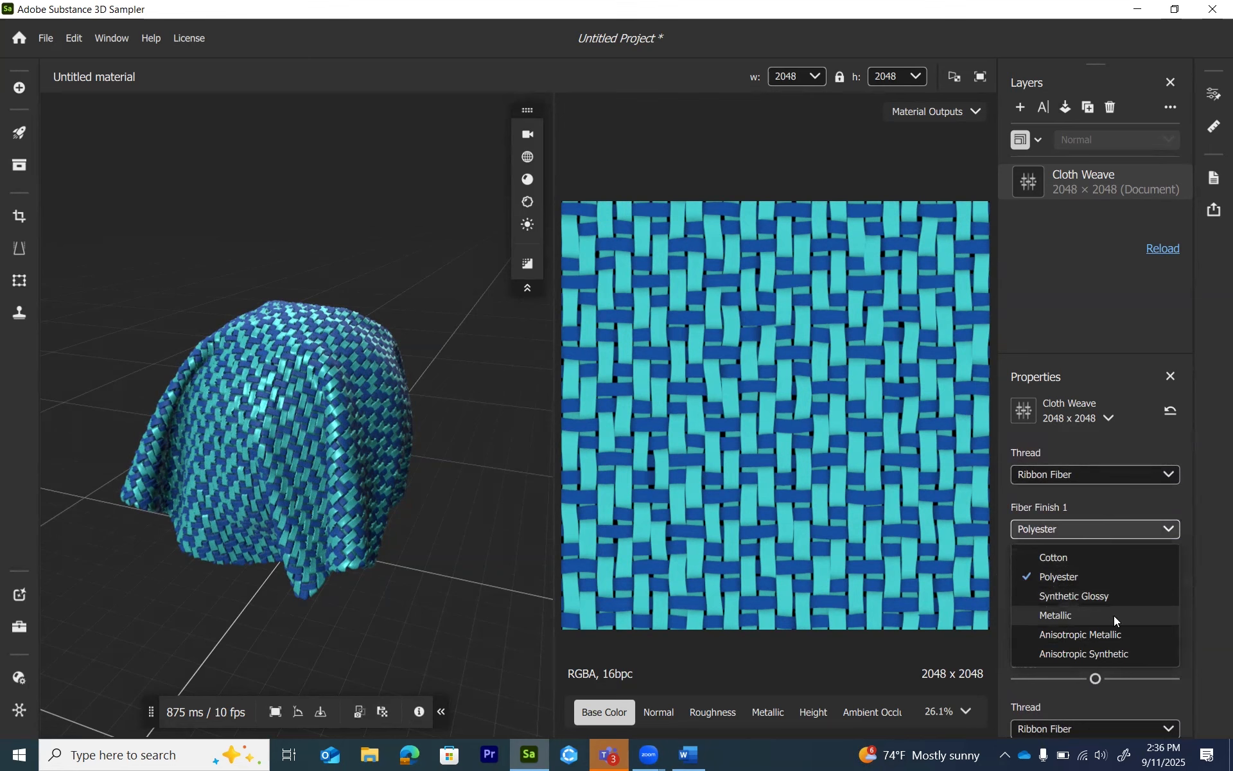
click(1077, 595)
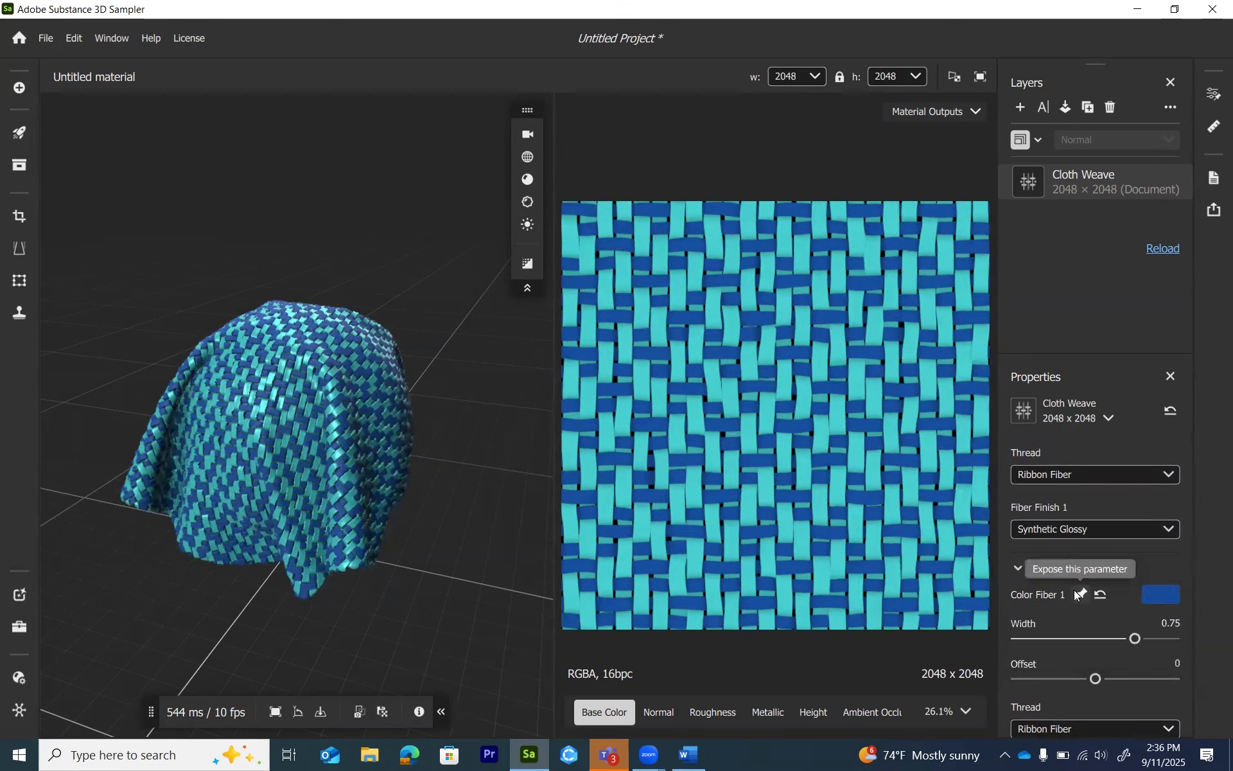
click(1066, 528)
click(1069, 616)
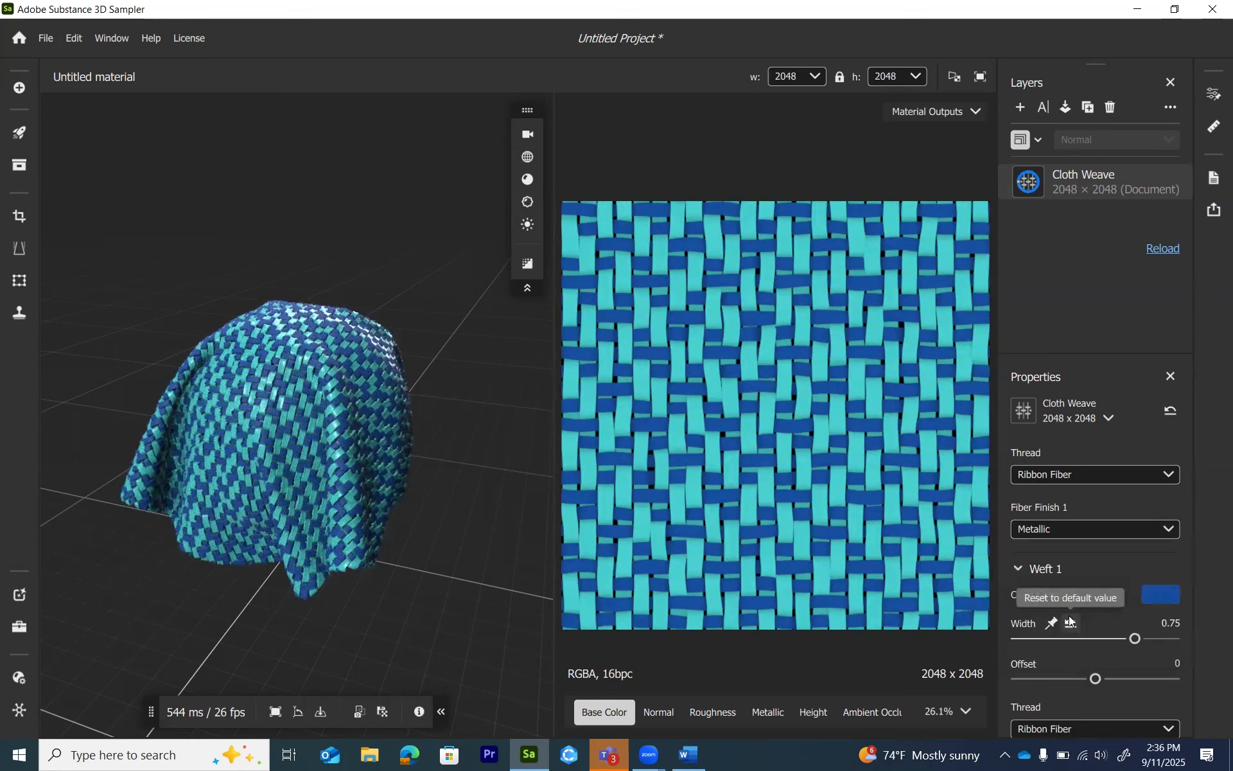
scroll(272, 389, up, 3)
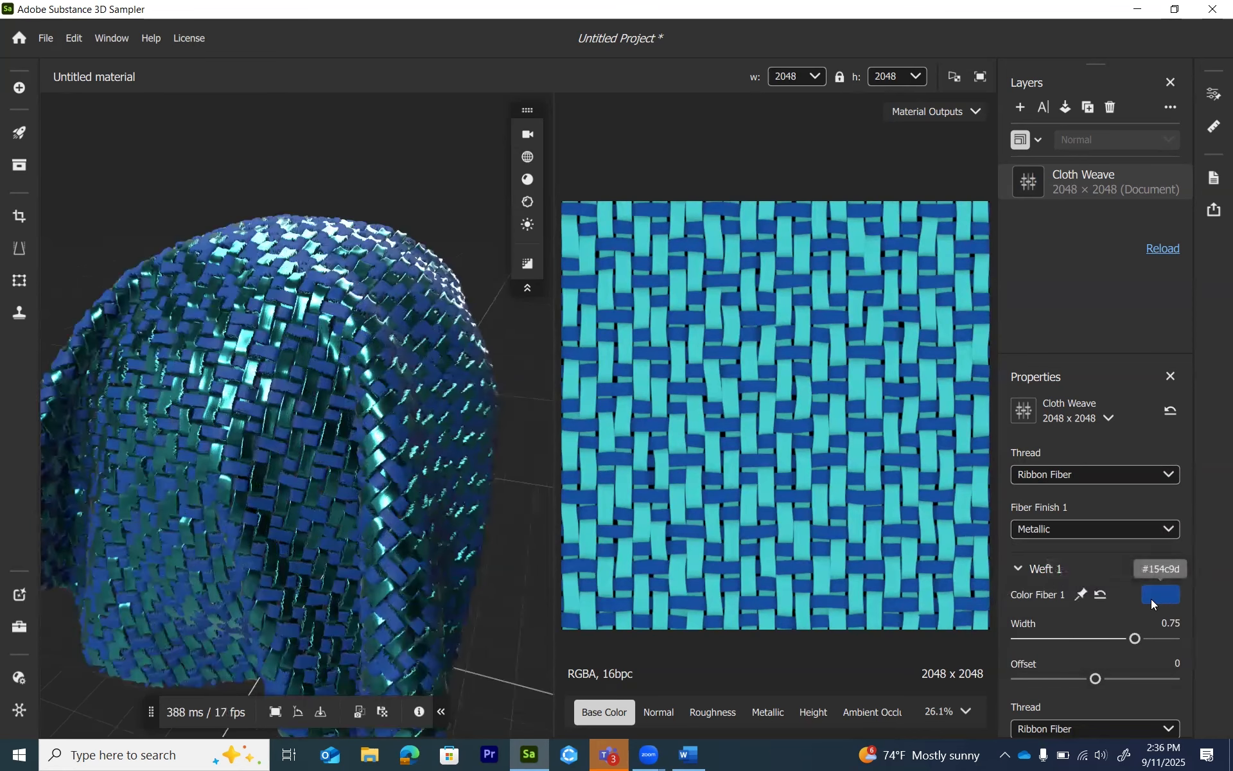
click(1059, 530)
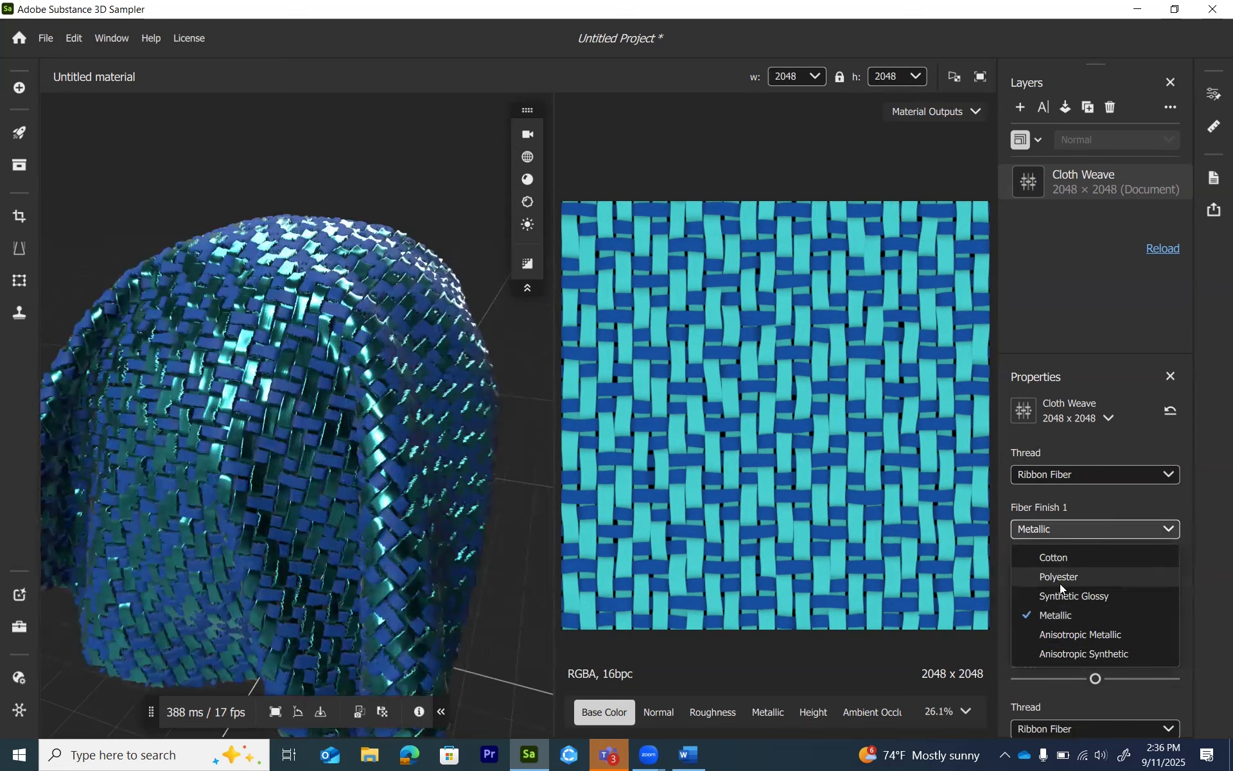
click(1057, 576)
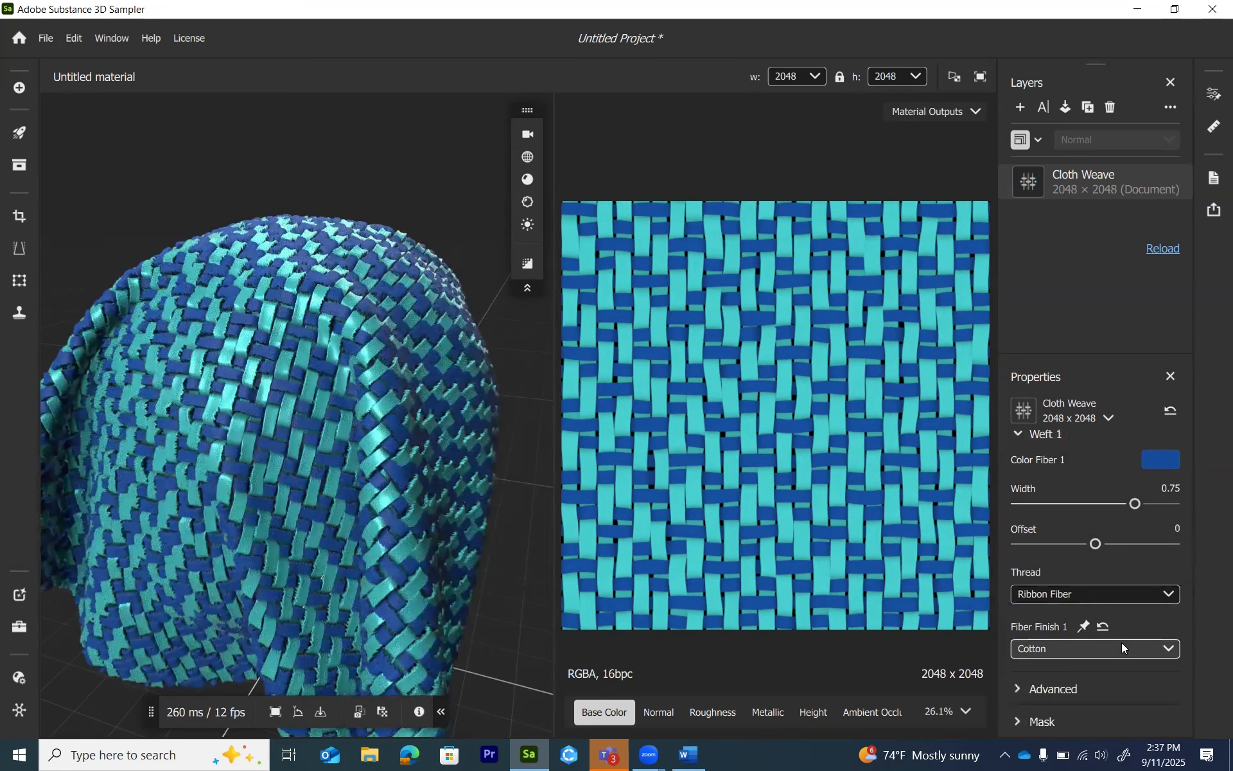
- Set Fiber Finish 1 of Weft 1 to Polyester and inspect the finish on the draped 3D preview
click(1079, 646)
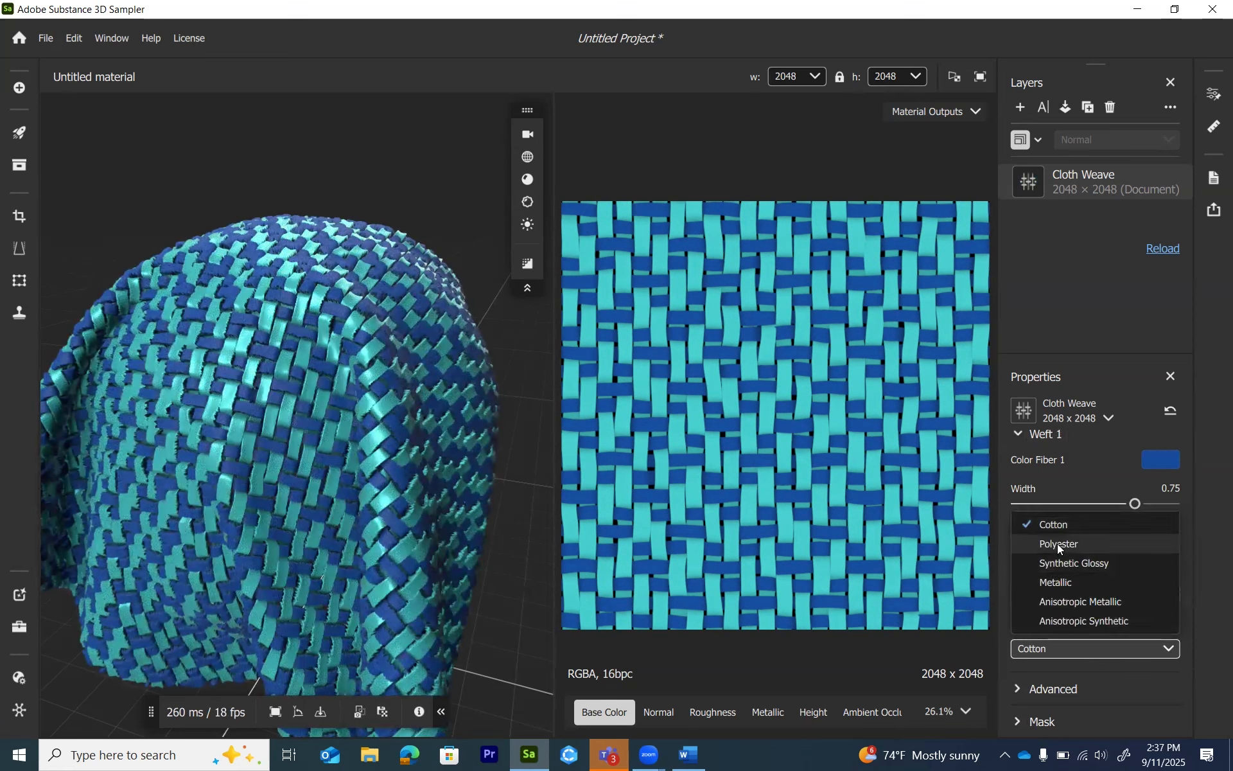
click(1057, 543)
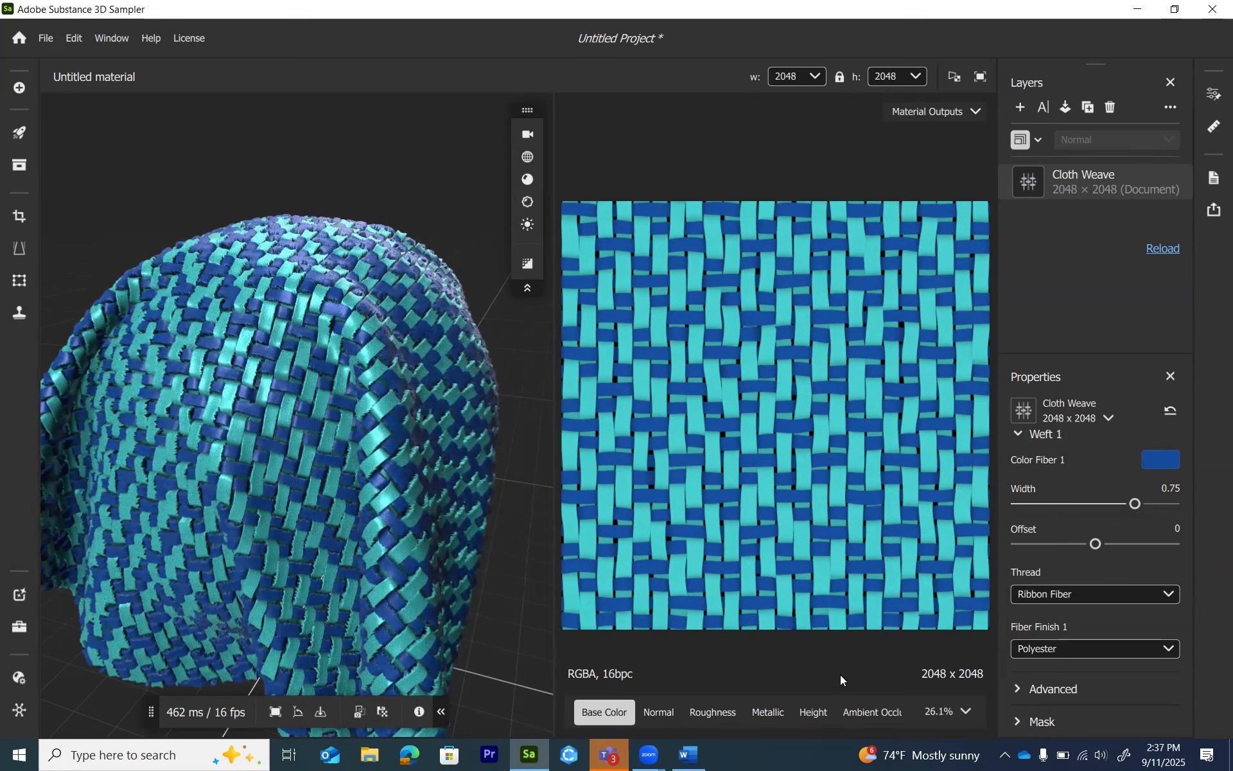
scroll(380, 433, up, 1)
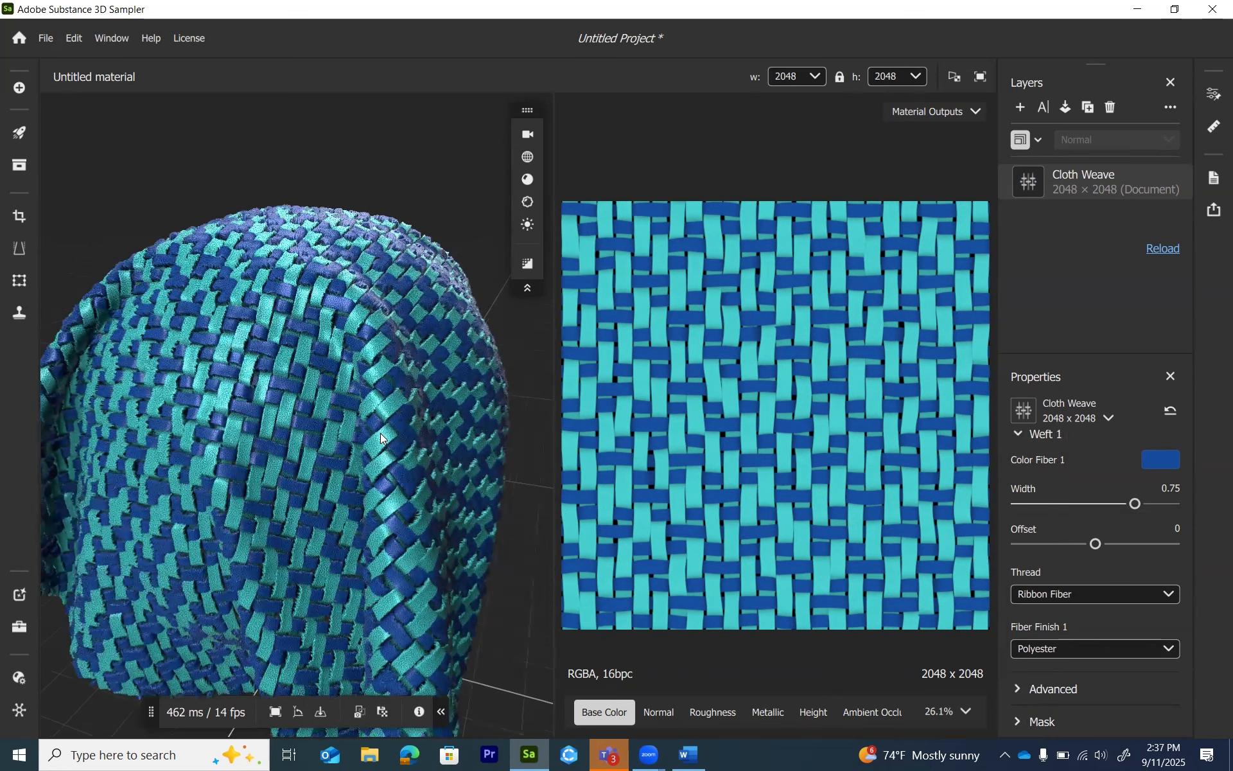
scroll(381, 433, down, 2)
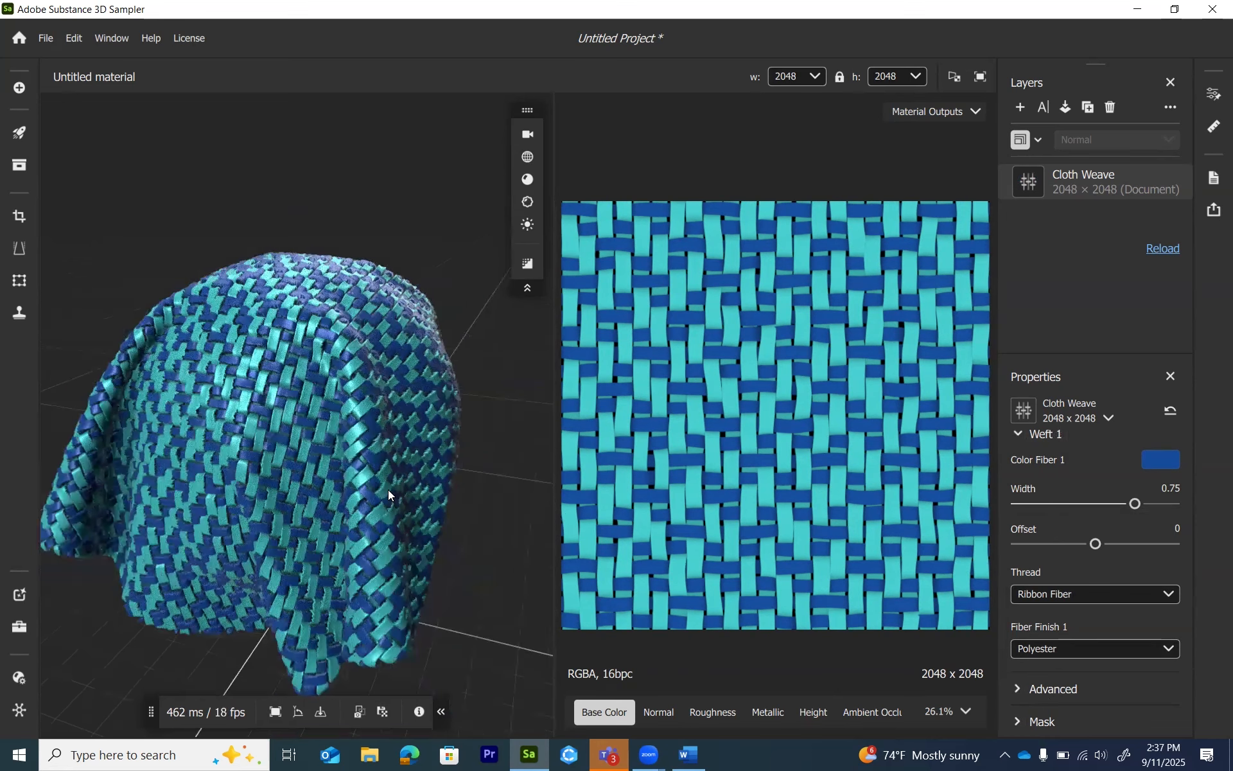
drag(389, 494, 358, 347)
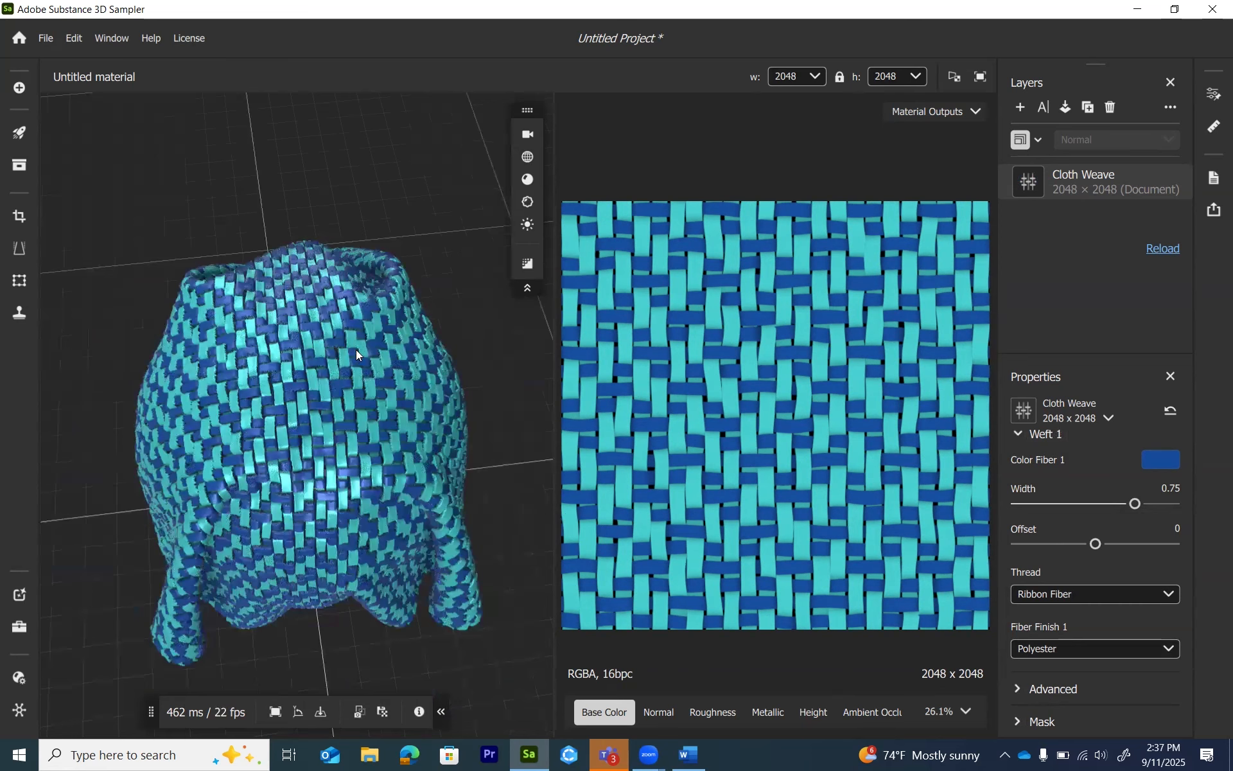
scroll(356, 349, up, 3)
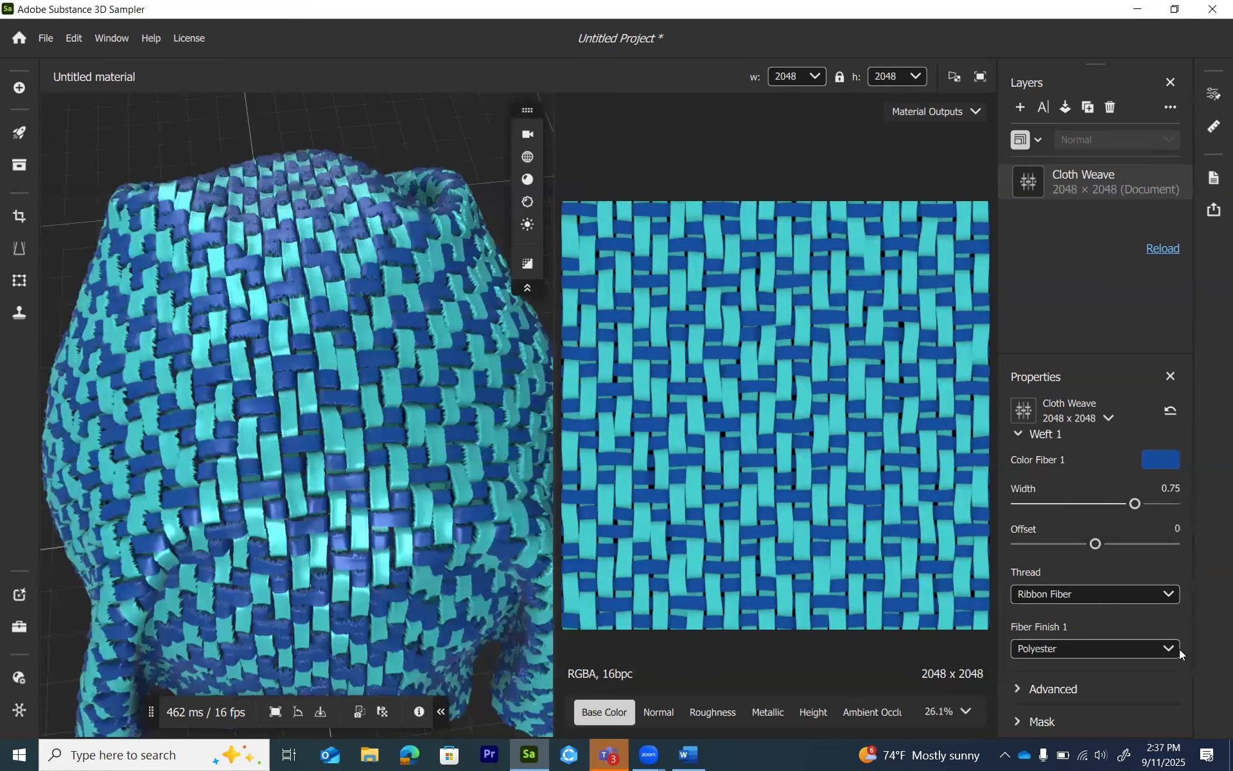
scroll(221, 394, down, 1)
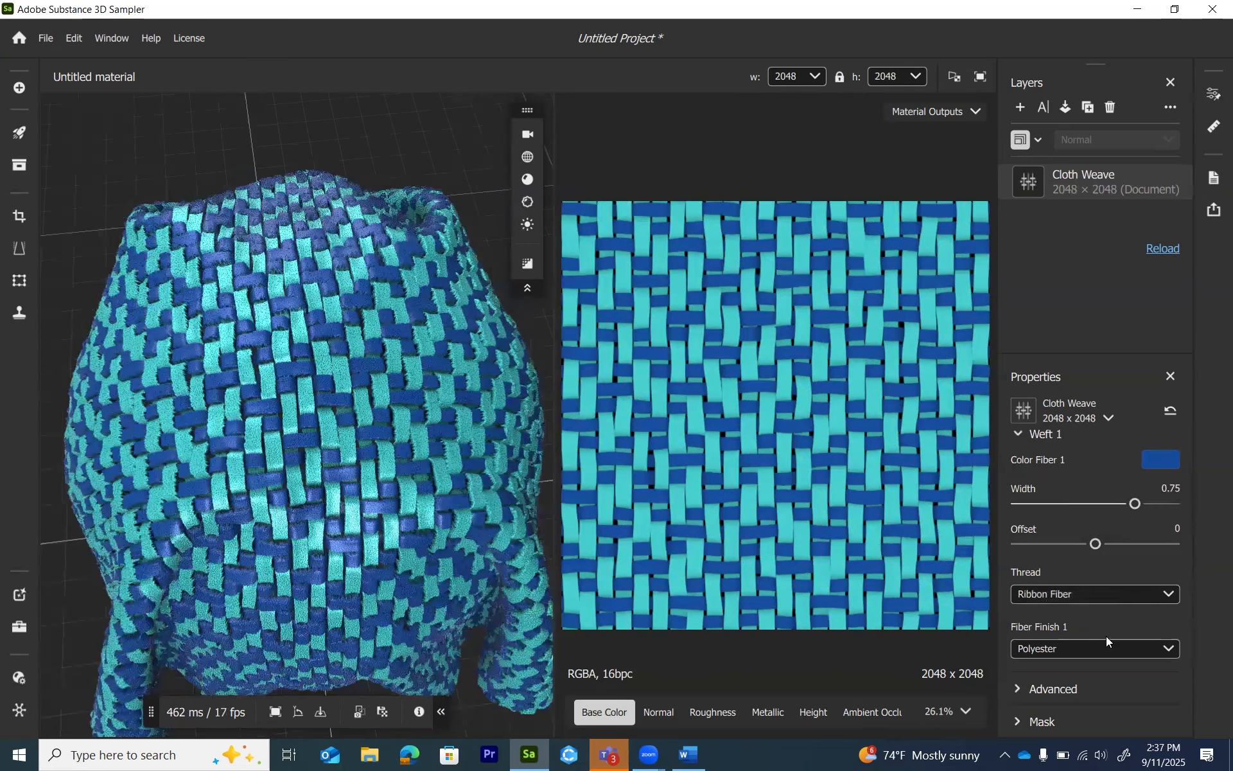
- Expand the Advanced parameters of the Cloth Weave layer and collapse the Weft 1 settings to review them
click(1018, 689)
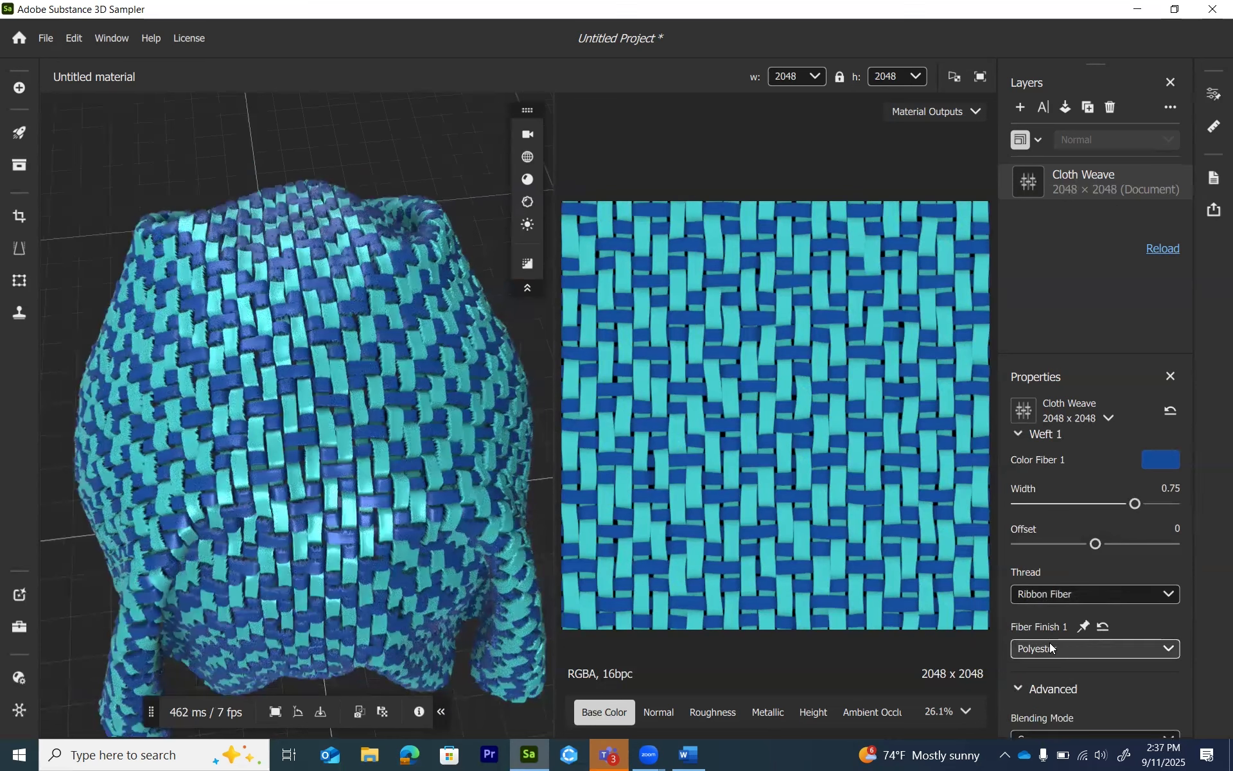
scroll(1028, 612, down, 2)
click(1015, 611)
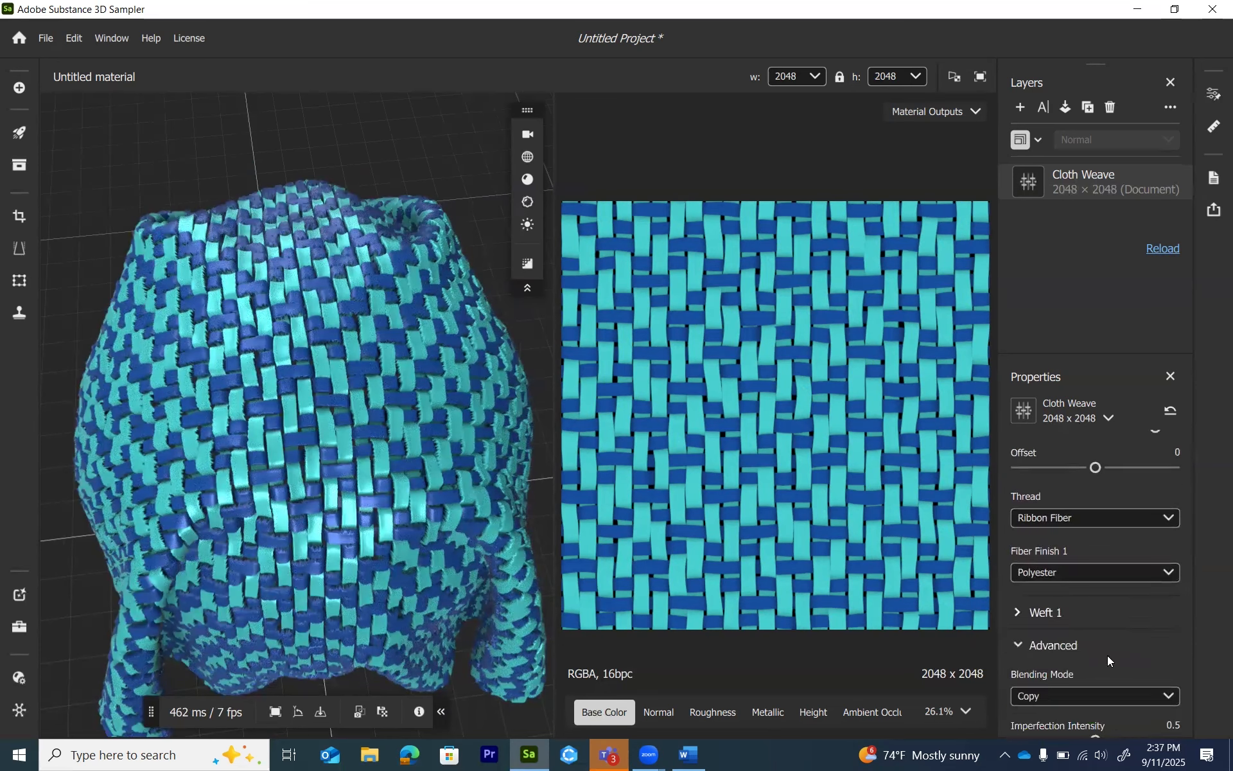
scroll(1107, 655, down, 3)
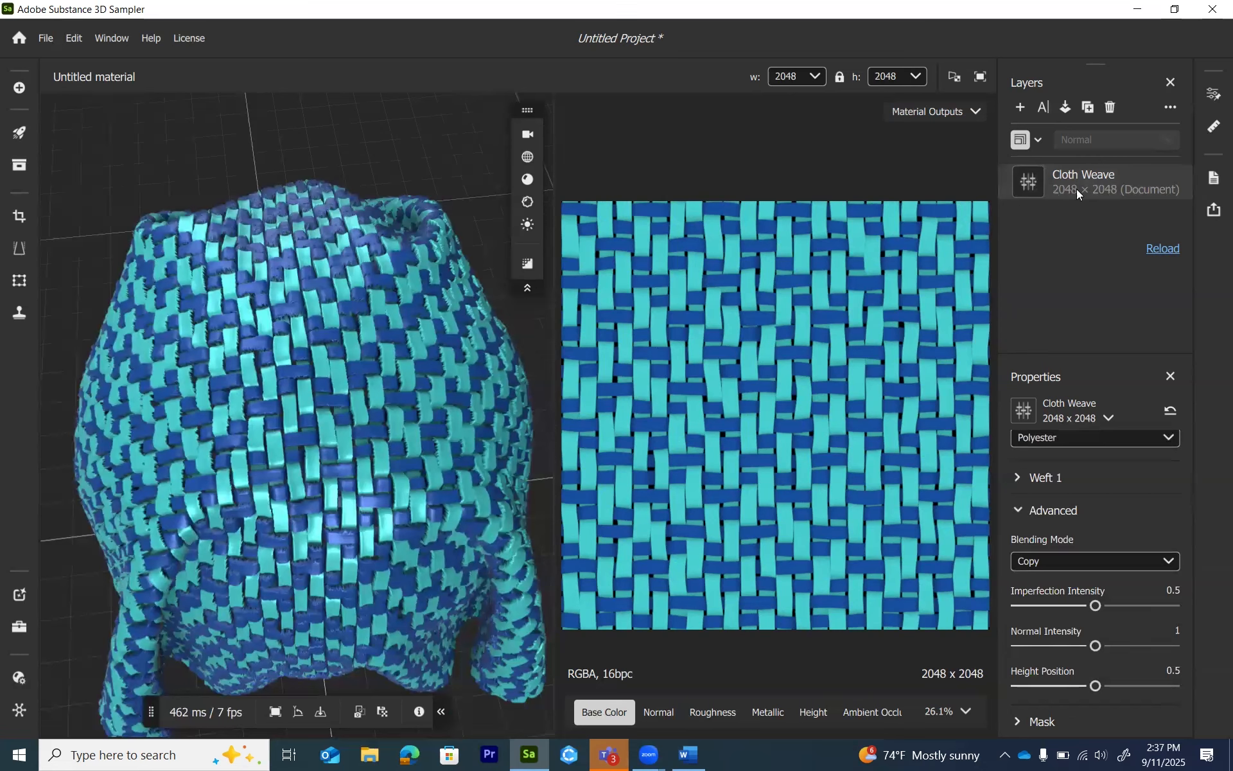
- Add a second Cloth Weave filter layer above the existing one, searching the filters for "cloth"
click(1022, 109)
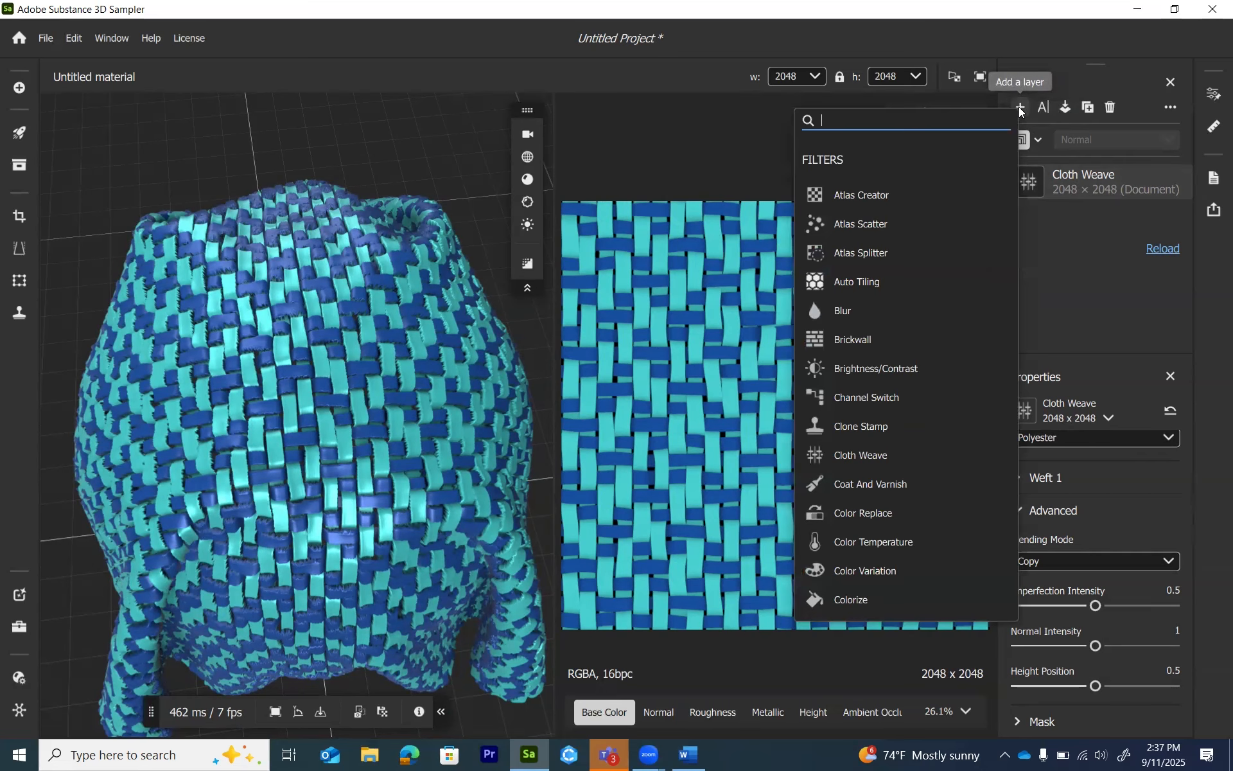
text(cloth)
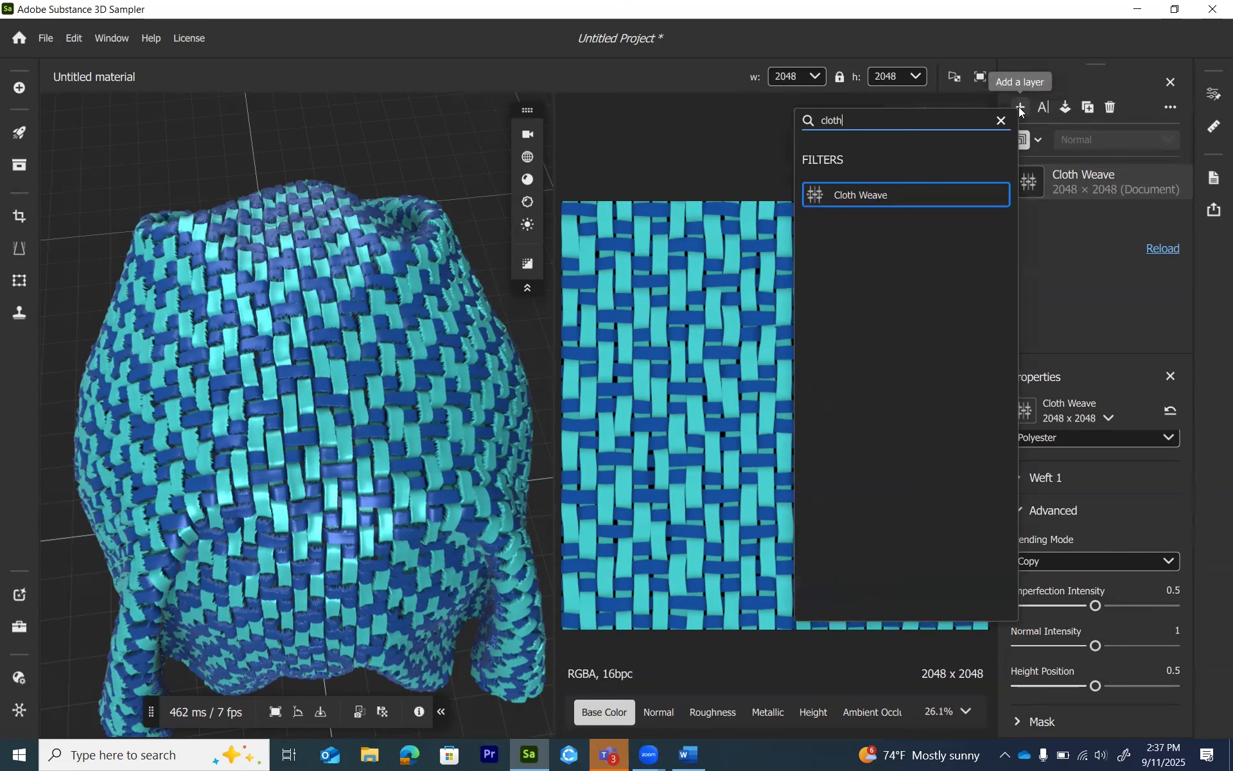
click(898, 193)
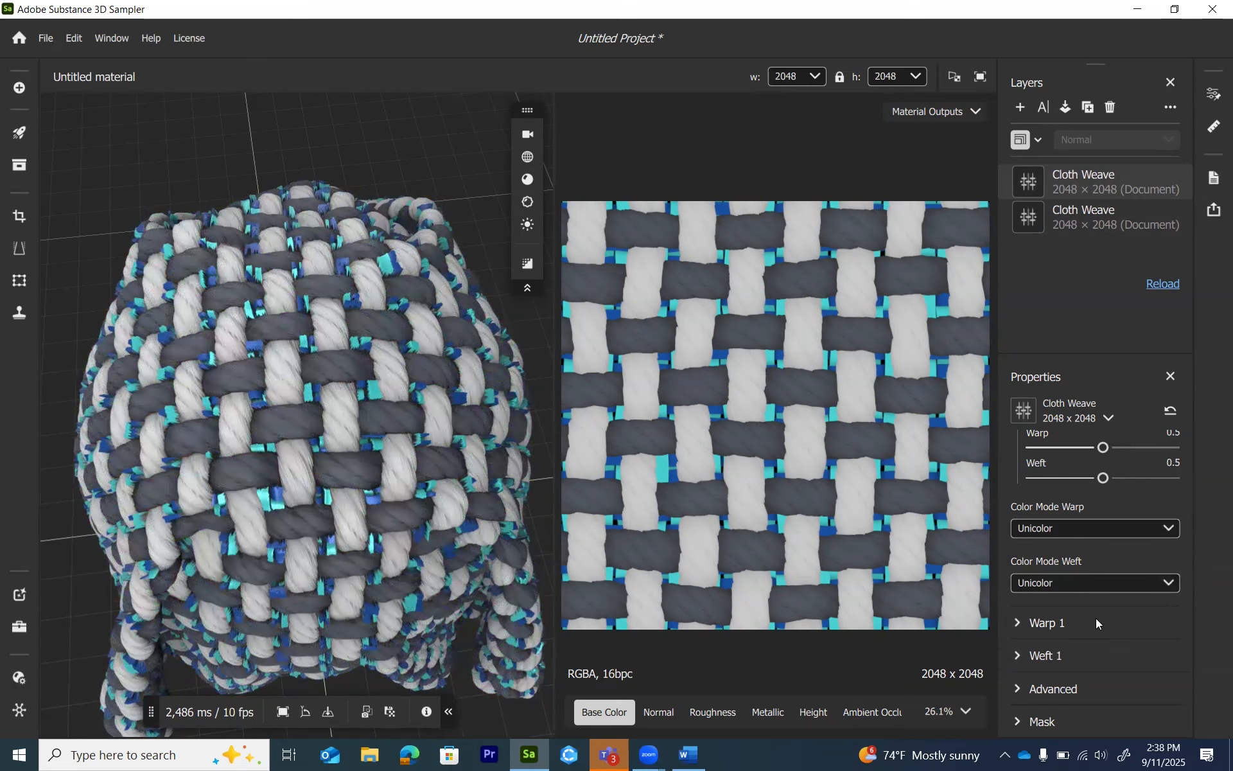
- Set the Blending Mode in the new Cloth Weave layer's Advanced parameters to Height Blend
click(1024, 688)
scroll(1120, 673, down, 3)
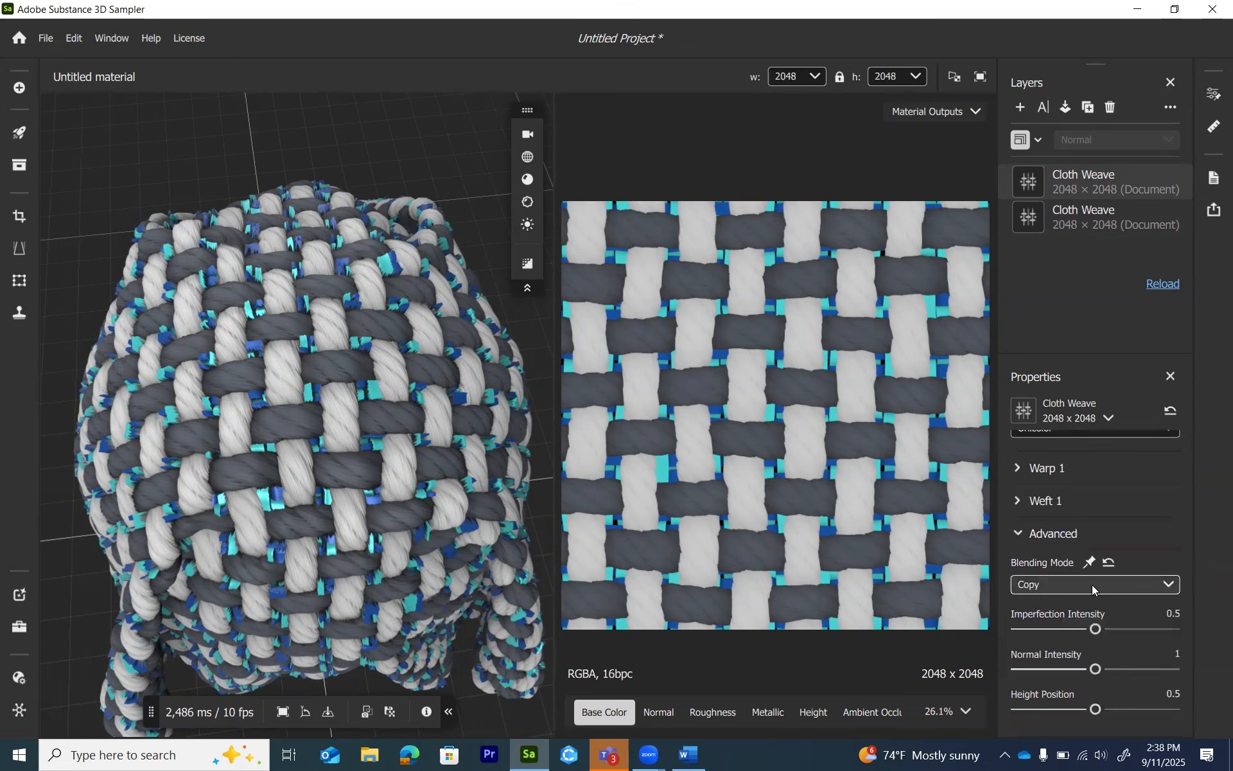
click(1092, 585)
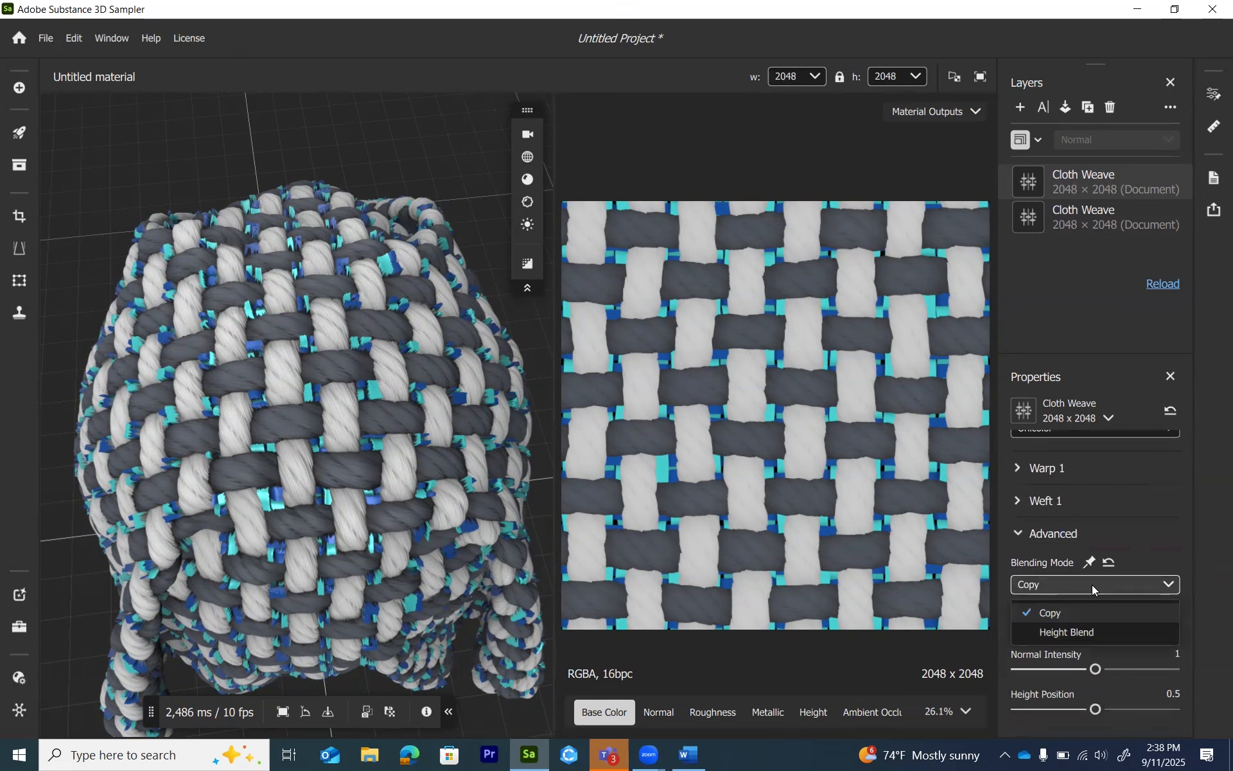
click(1064, 632)
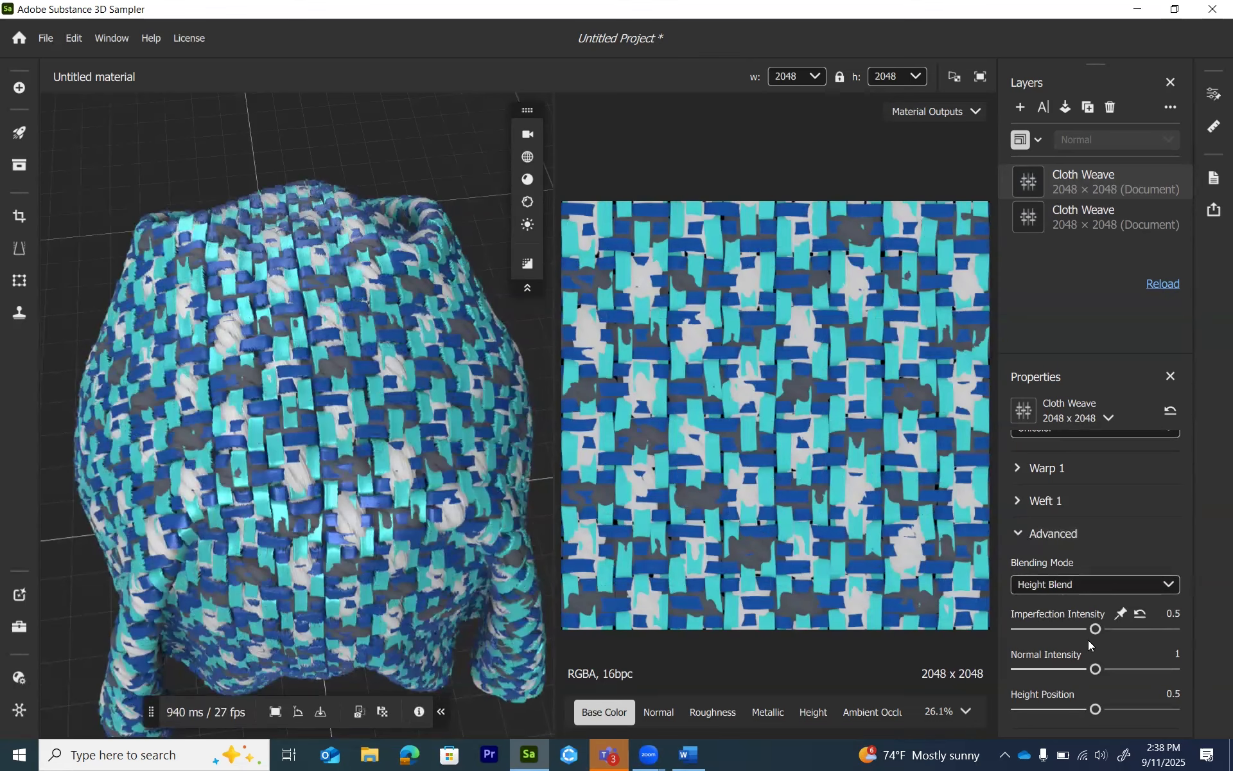
scroll(1092, 668, down, 1)
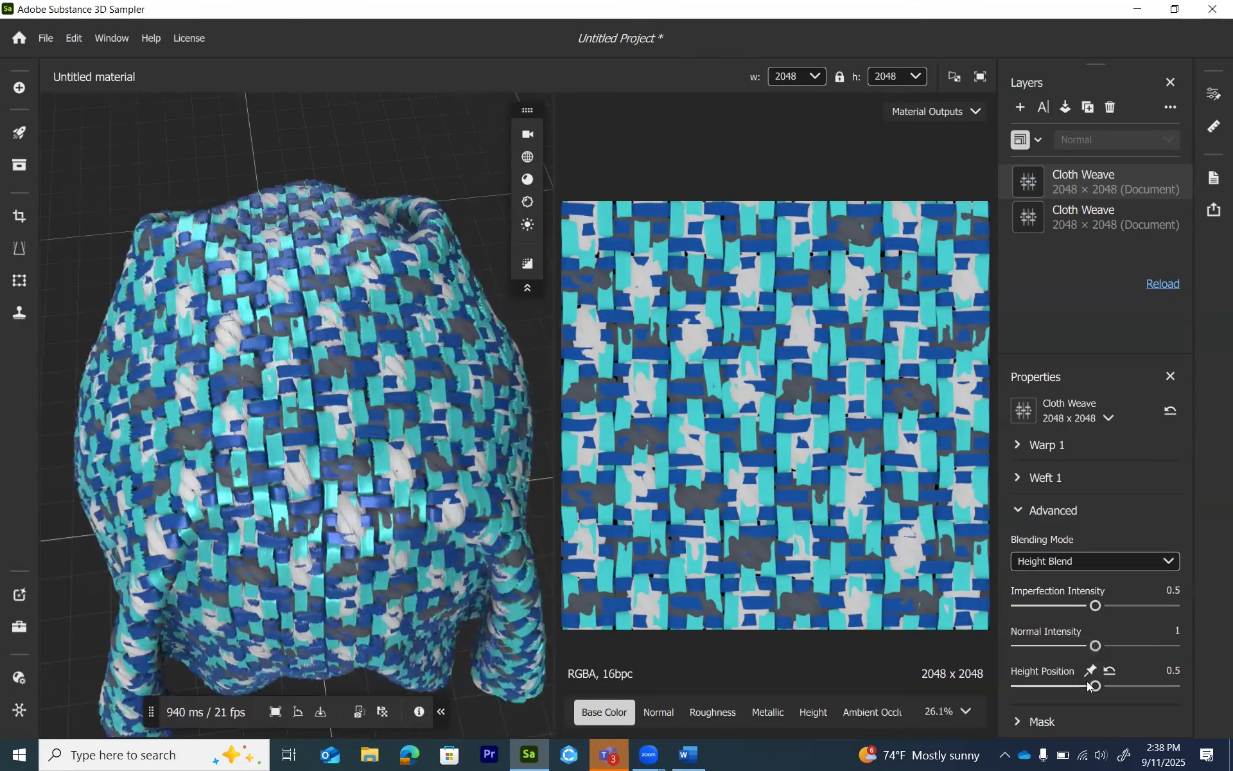
- Set the upper Cloth Weave layer's Height Position to 0.331 and its Normal Intensity to 1.174
drag(1094, 686, 1065, 692)
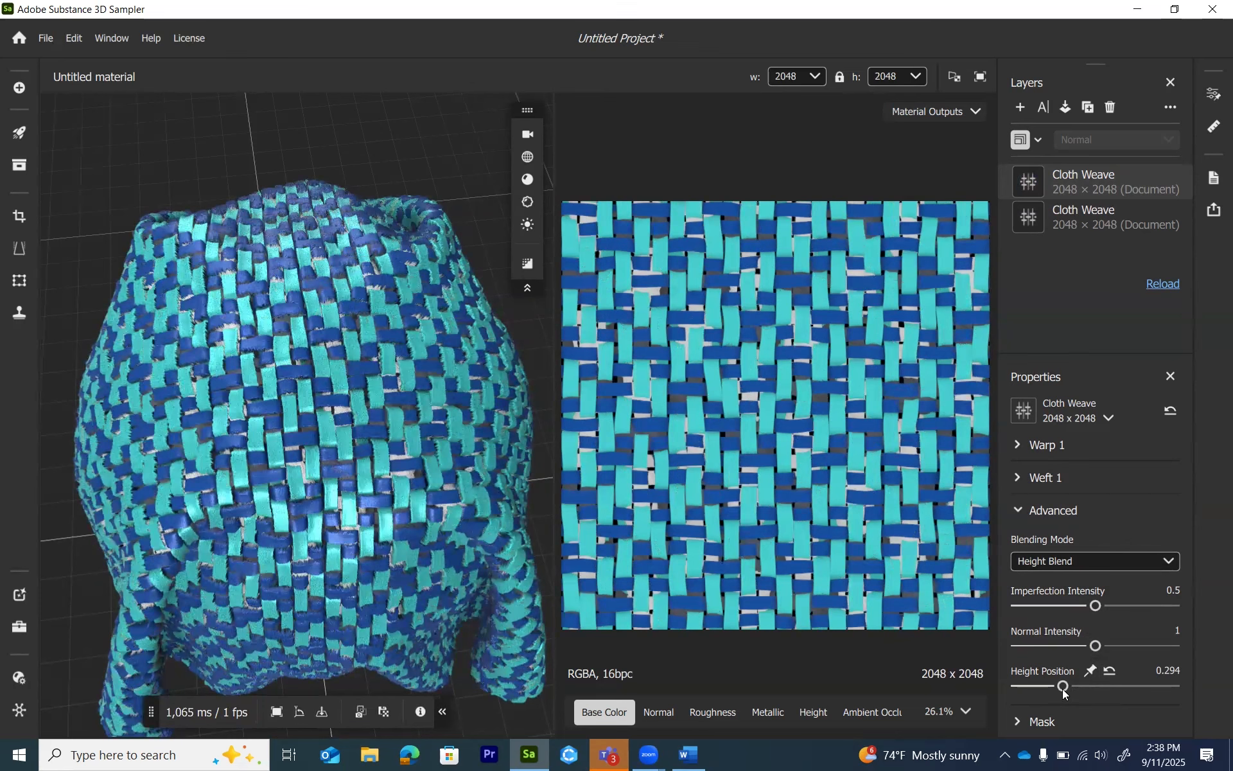
drag(1064, 691, 1072, 689)
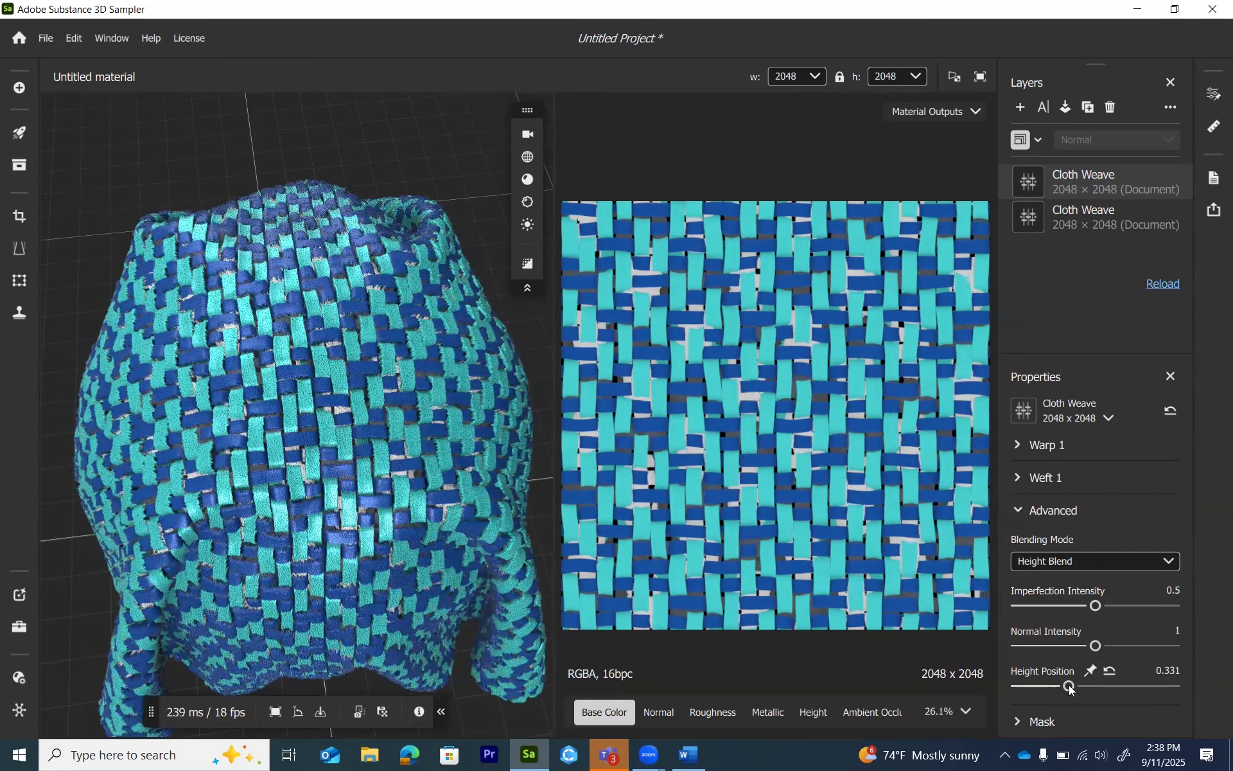
mouse_move(1096, 646)
mouse_down()
mouse_move(1035, 648)
mouse_move(1110, 647)
mouse_up()
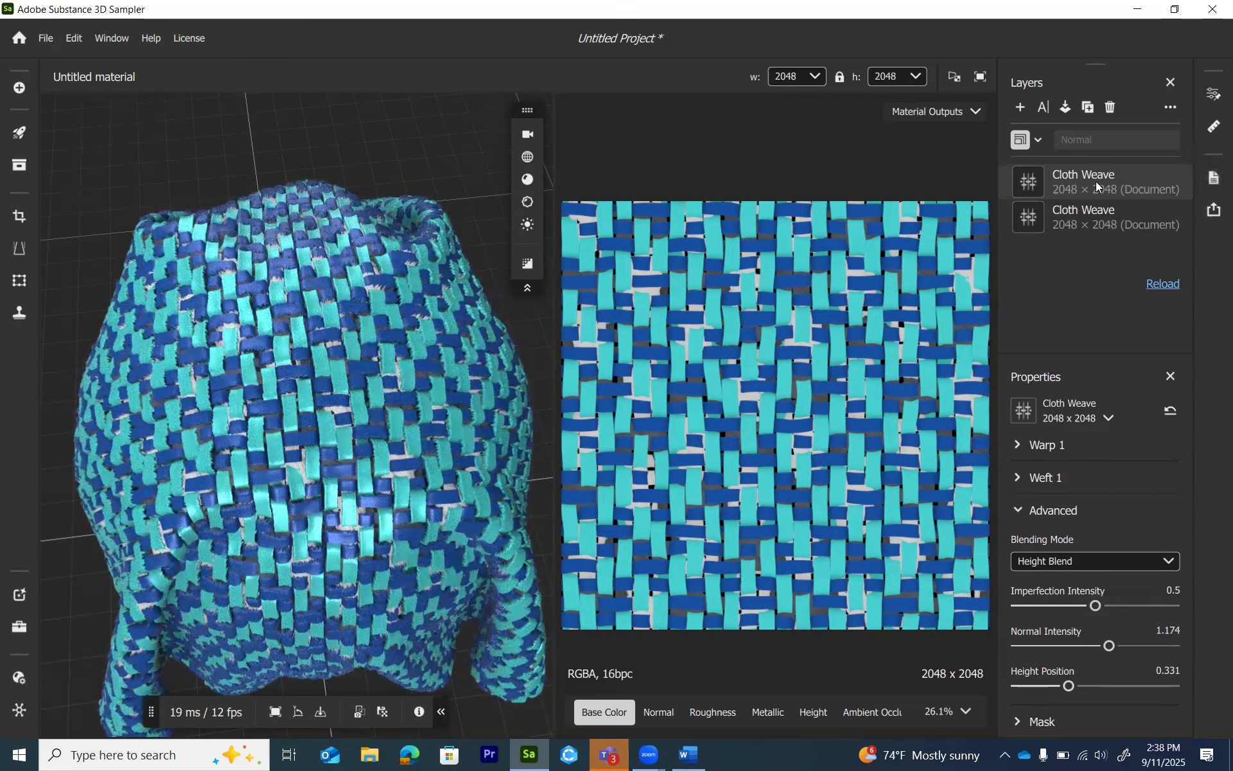
- Delete the upper Cloth Weave layer
click(1110, 107)
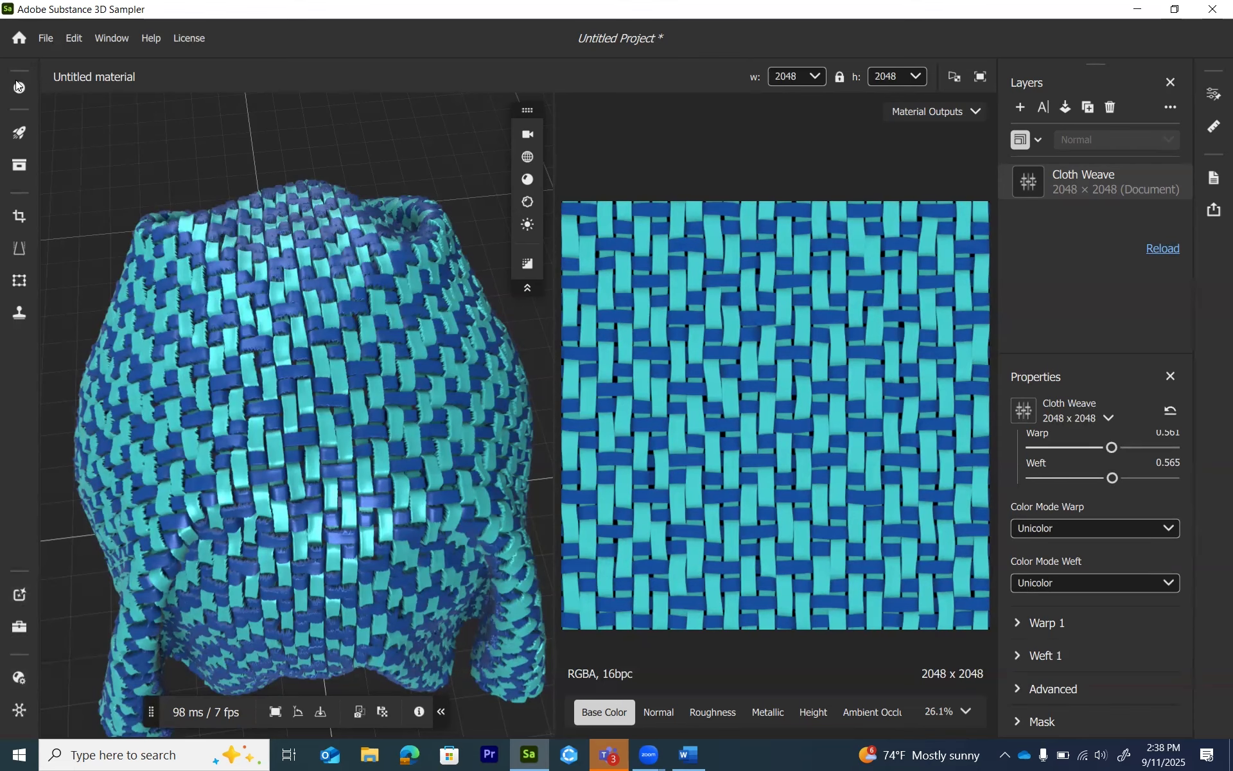
- Show the project assets, browse All Libraries, and place the Denim material beneath the Cloth Weave layer
click(107, 39)
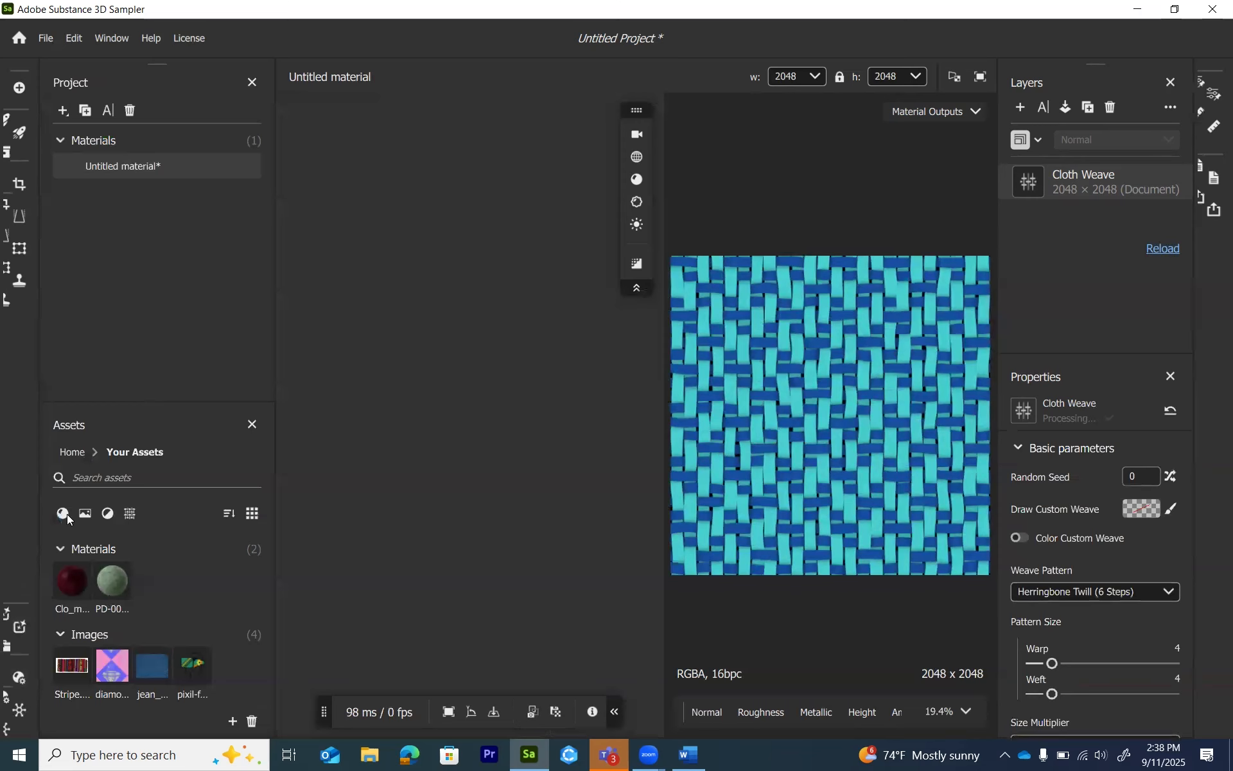
click(66, 452)
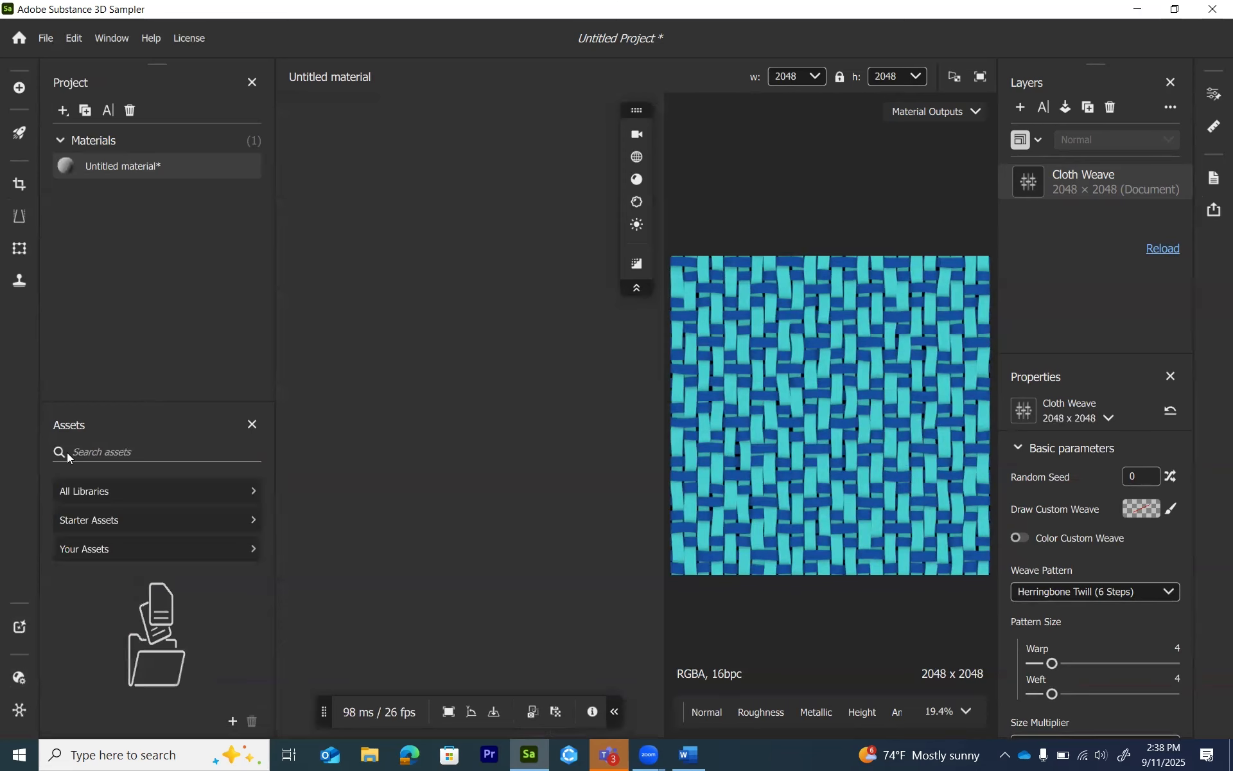
click(98, 494)
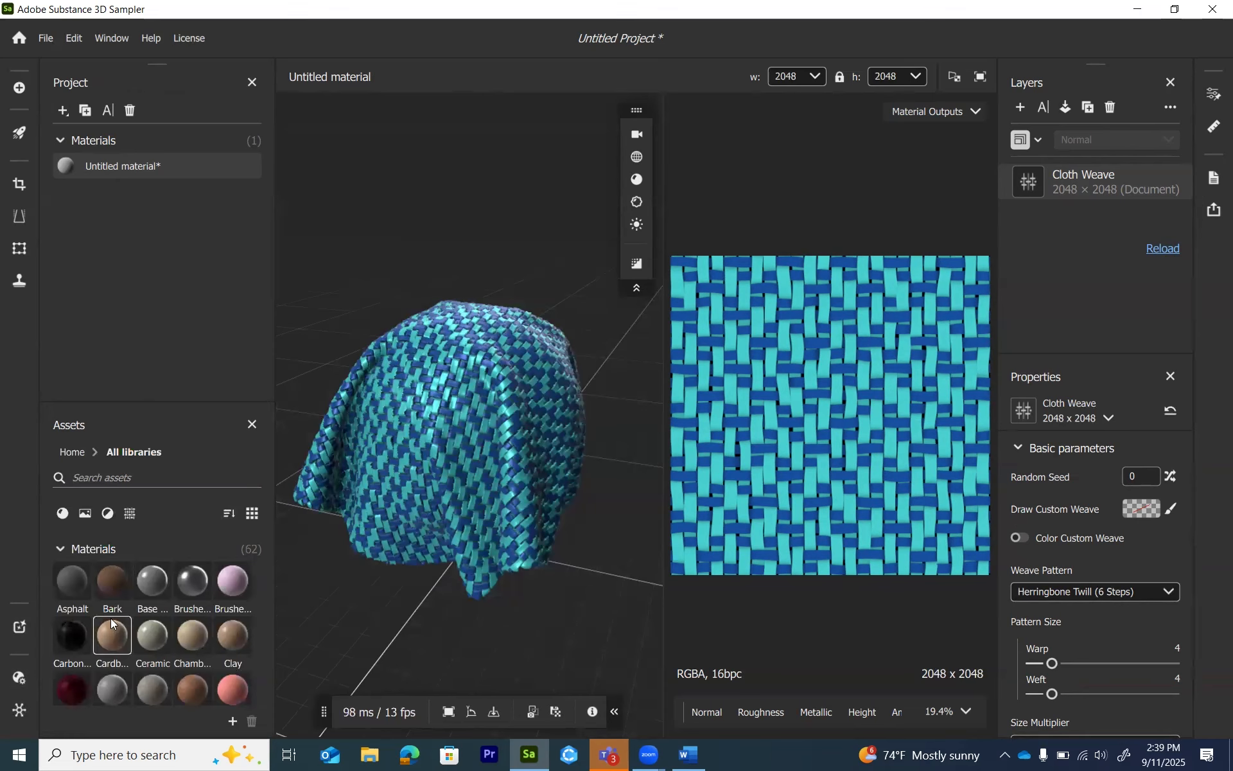
scroll(142, 631, down, 3)
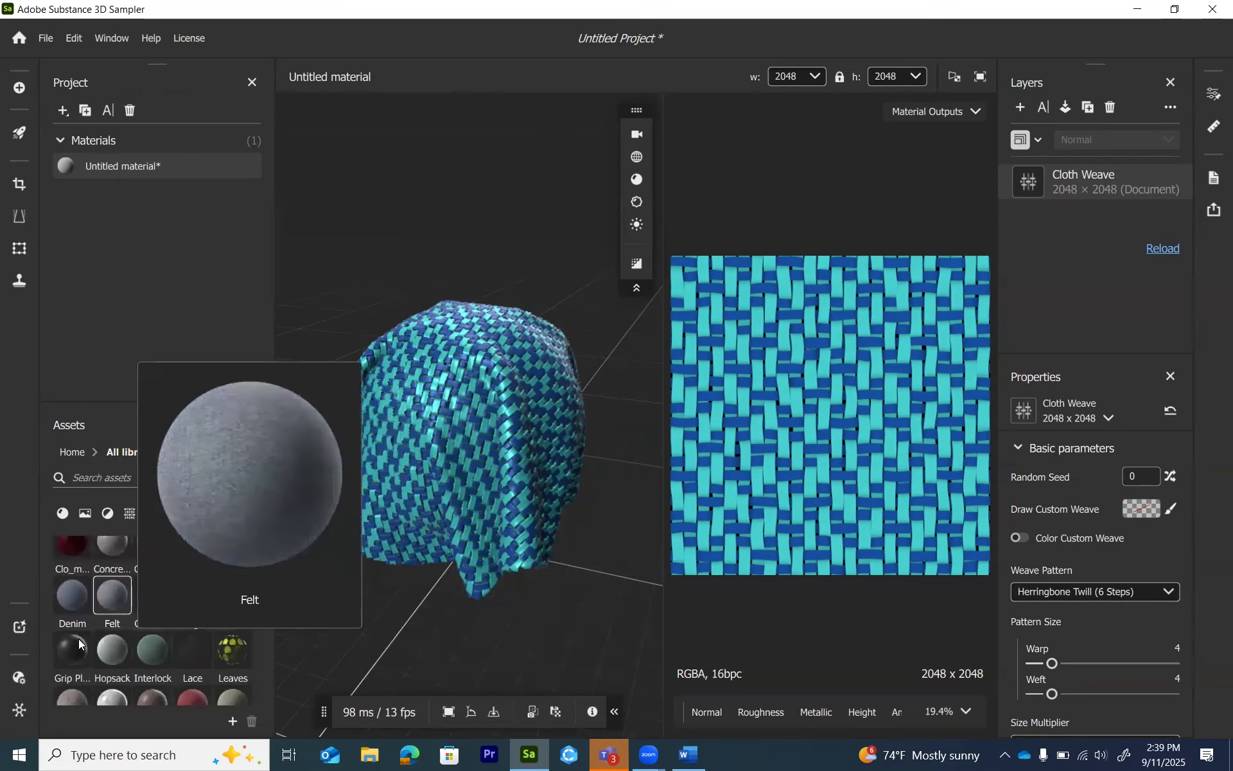
mouse_move(67, 598)
drag(71, 596, 1061, 215)
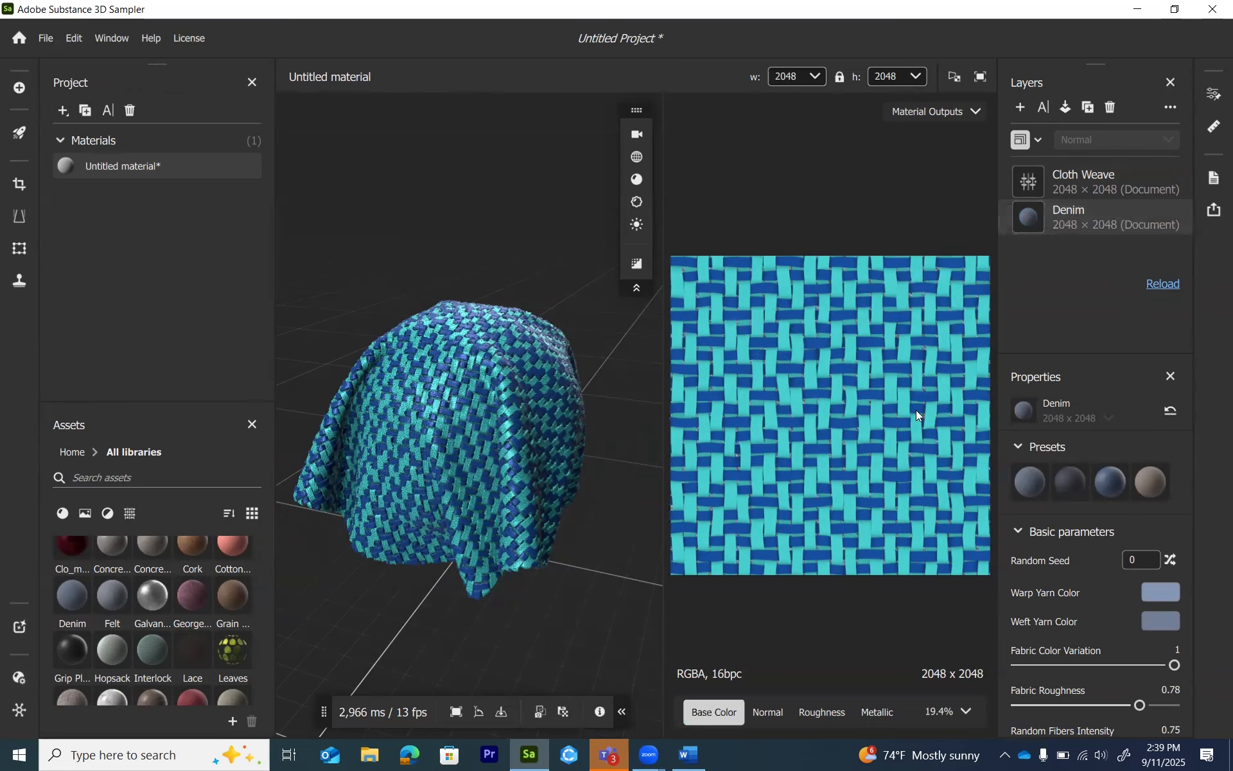
- Examine the denim between the yarns, the Denim layer's parameters, and the Cloth Weave layer's Advanced blending options
scroll(898, 408, up, 5)
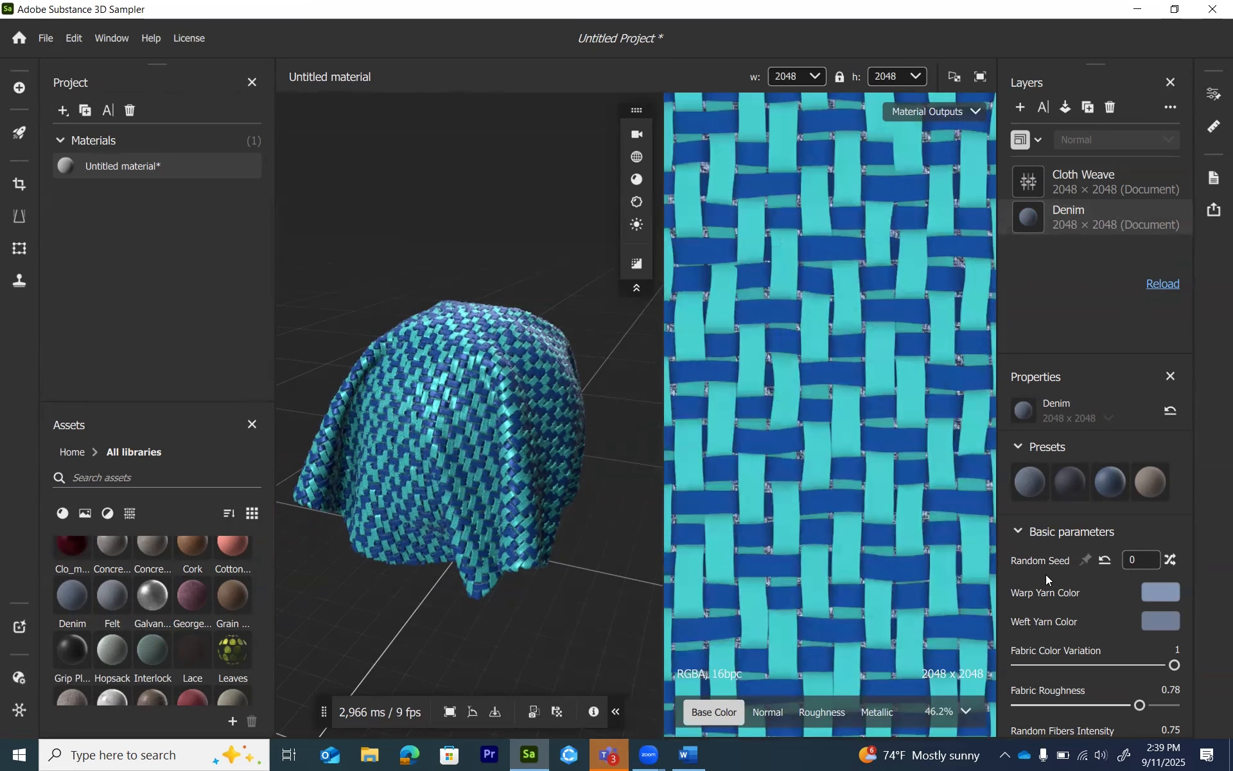
scroll(1105, 621, down, 4)
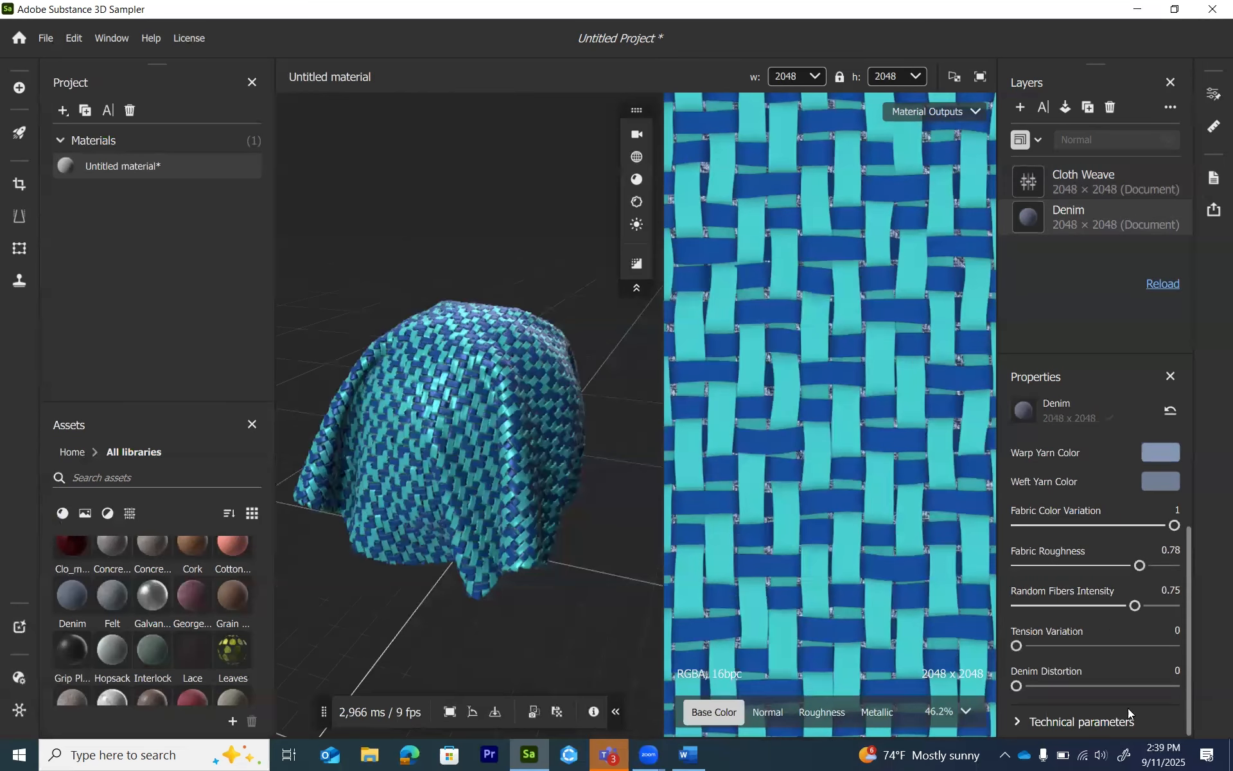
scroll(1033, 610, up, 4)
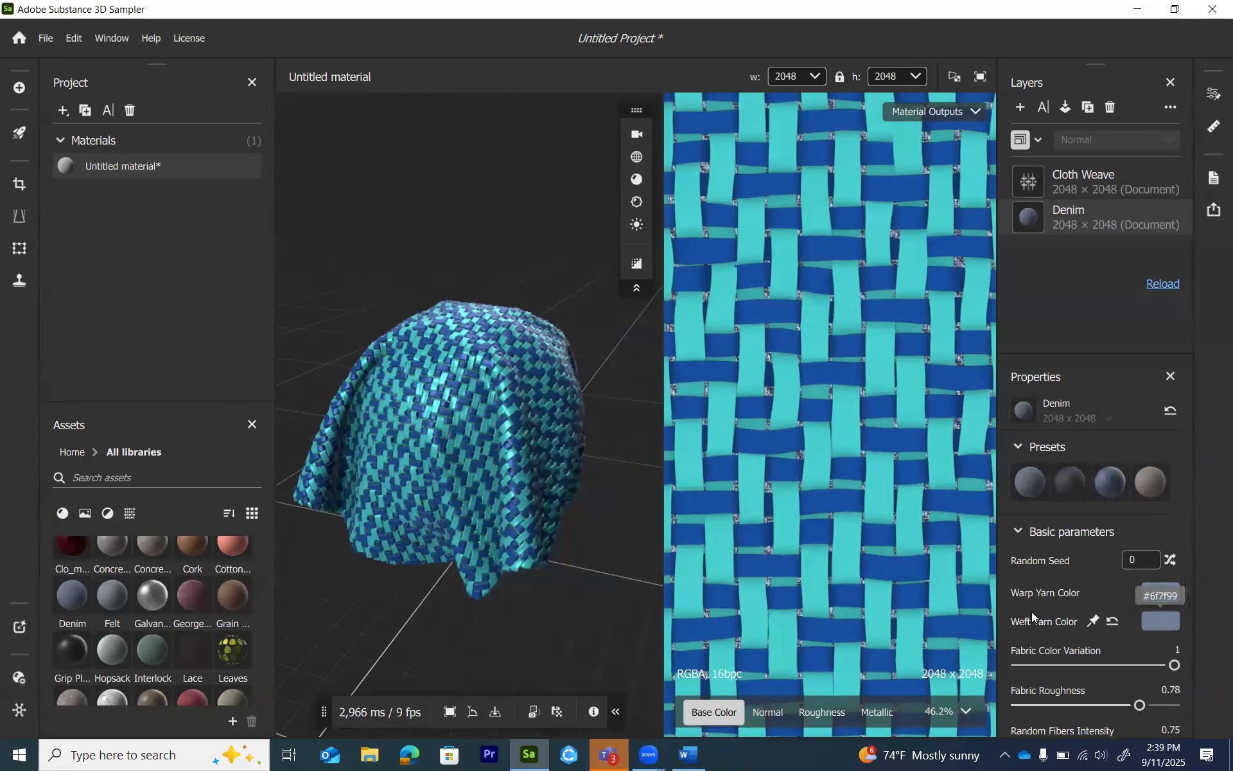
scroll(1032, 556, down, 3)
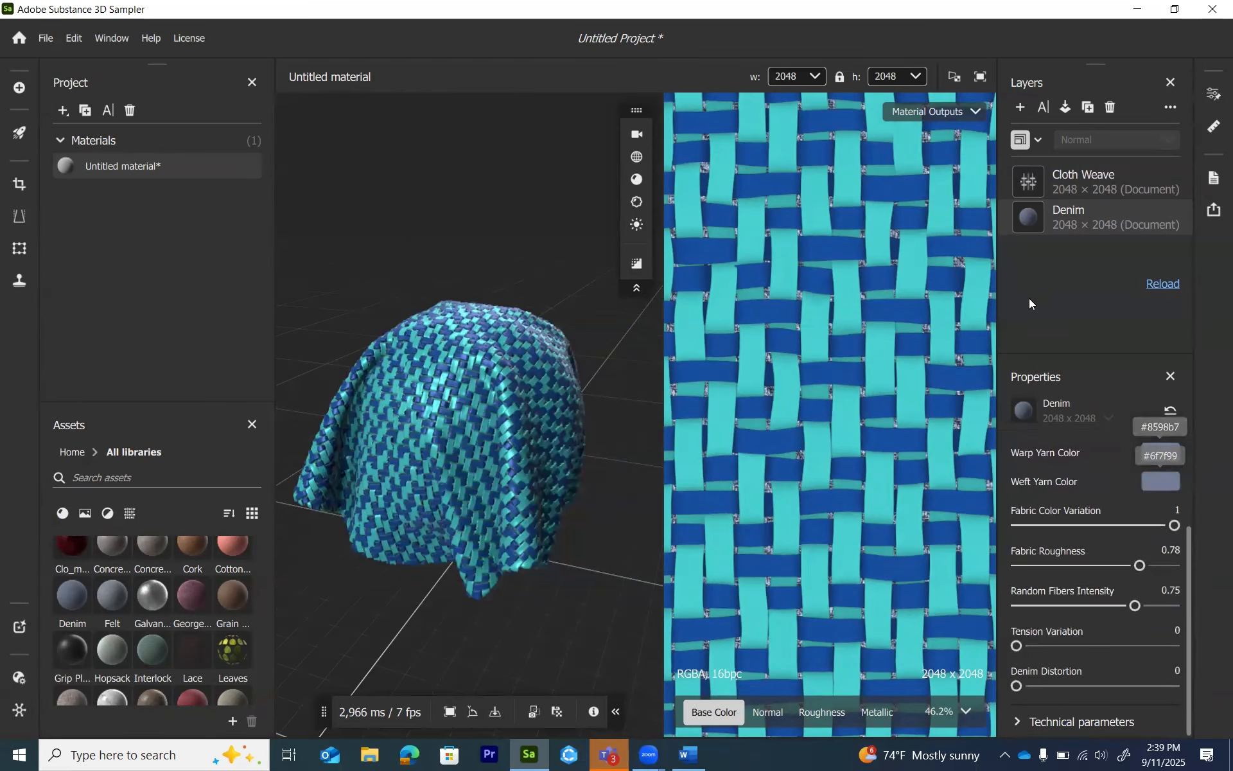
click(1064, 180)
scroll(1057, 587, down, 5)
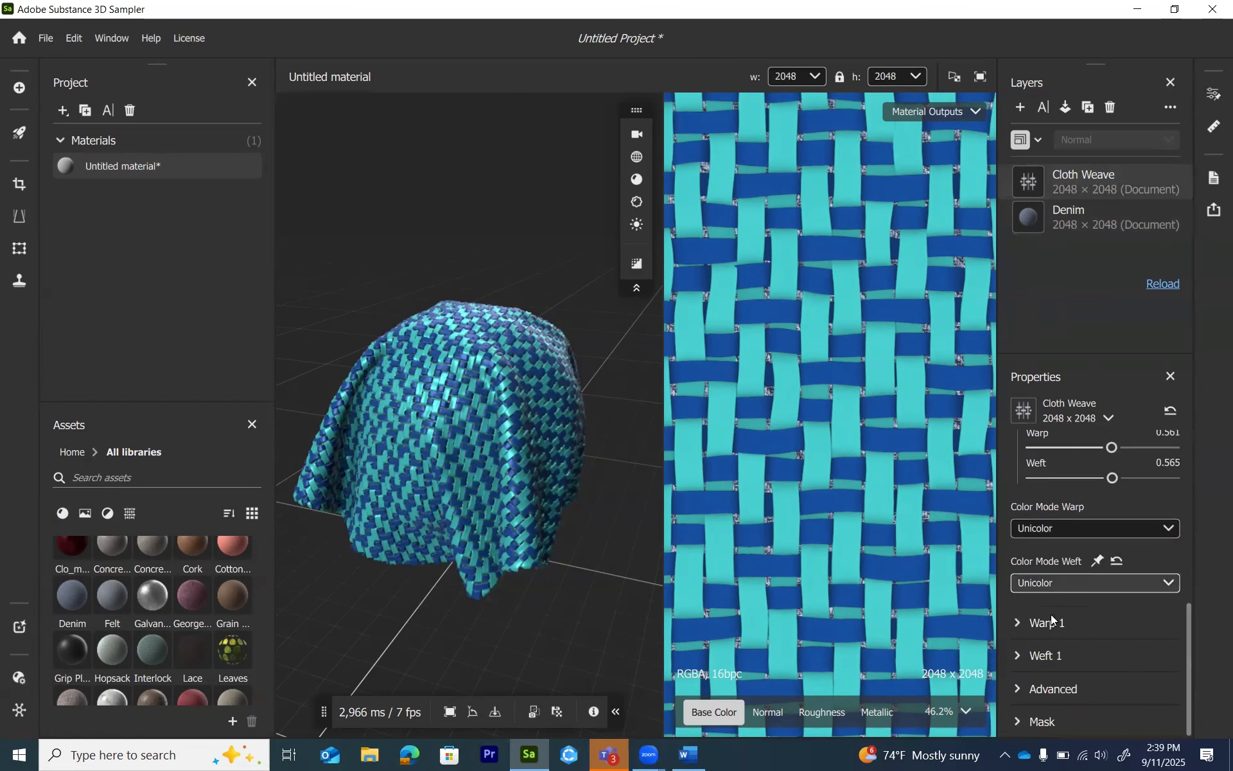
click(1017, 689)
scroll(1095, 681, down, 4)
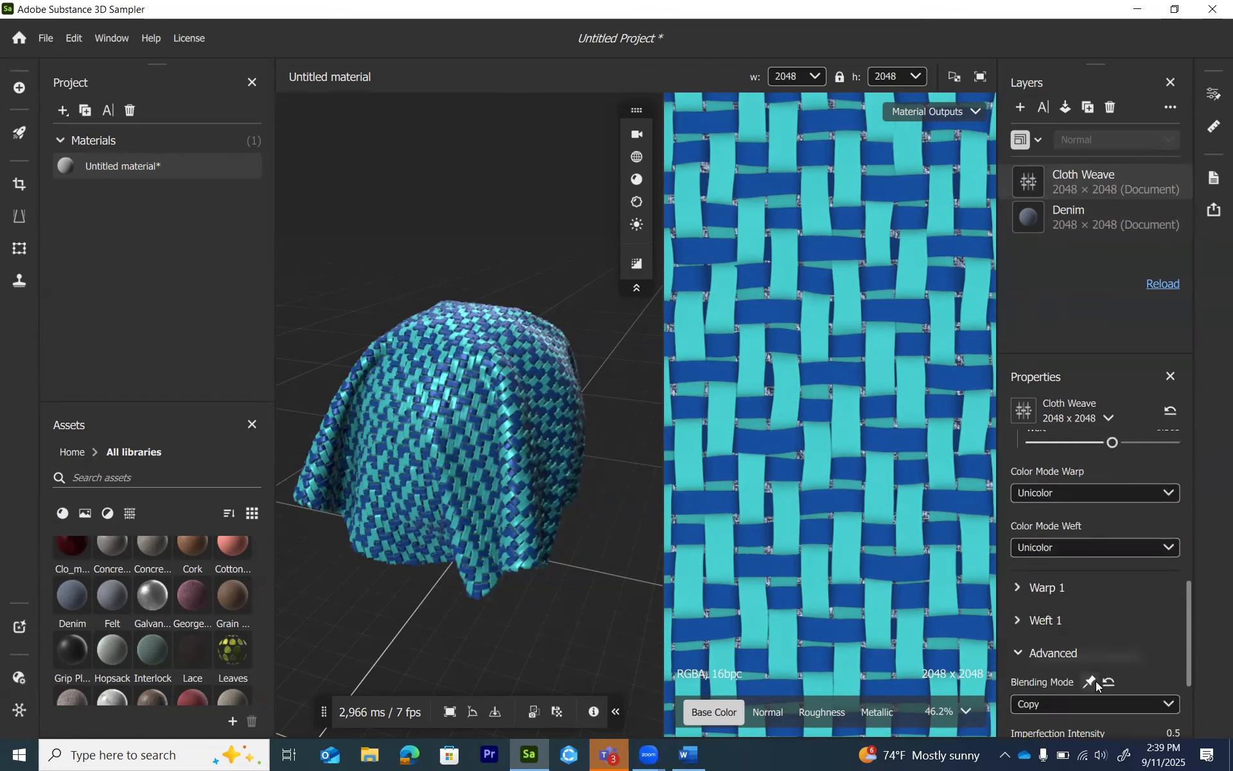
click(1081, 591)
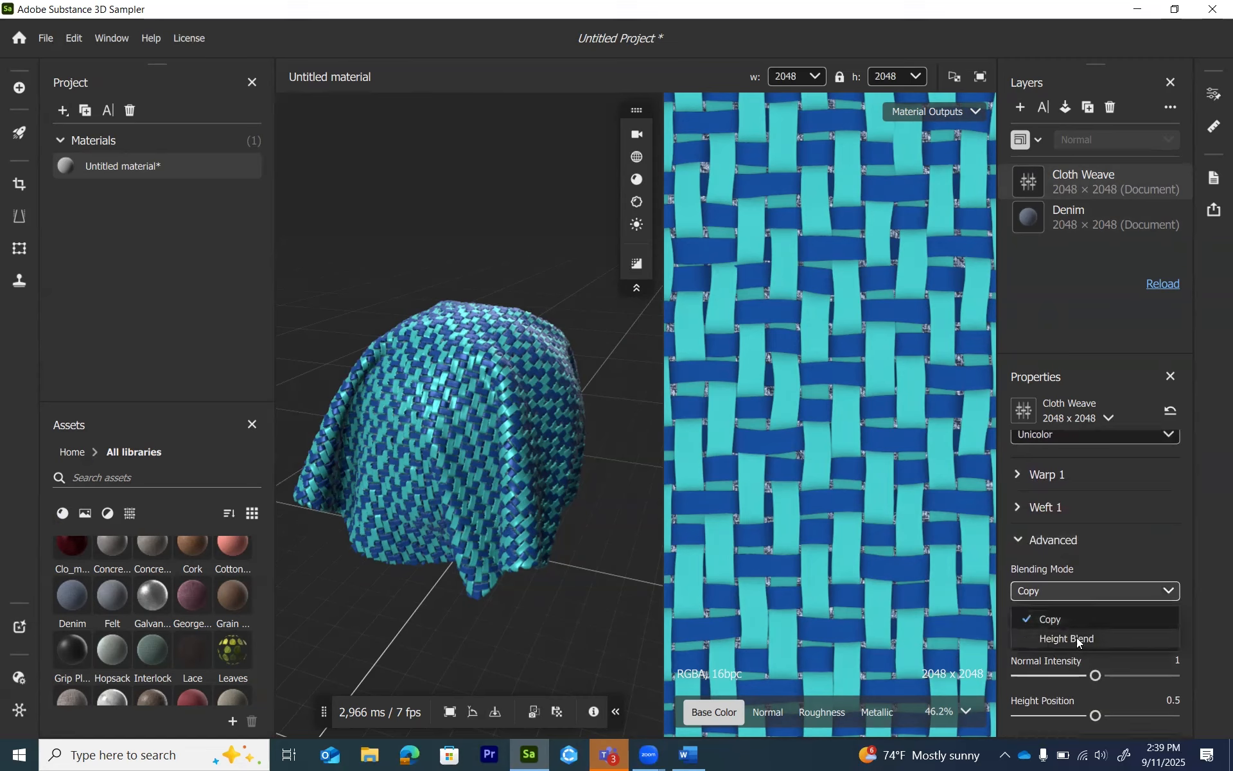
click(1060, 590)
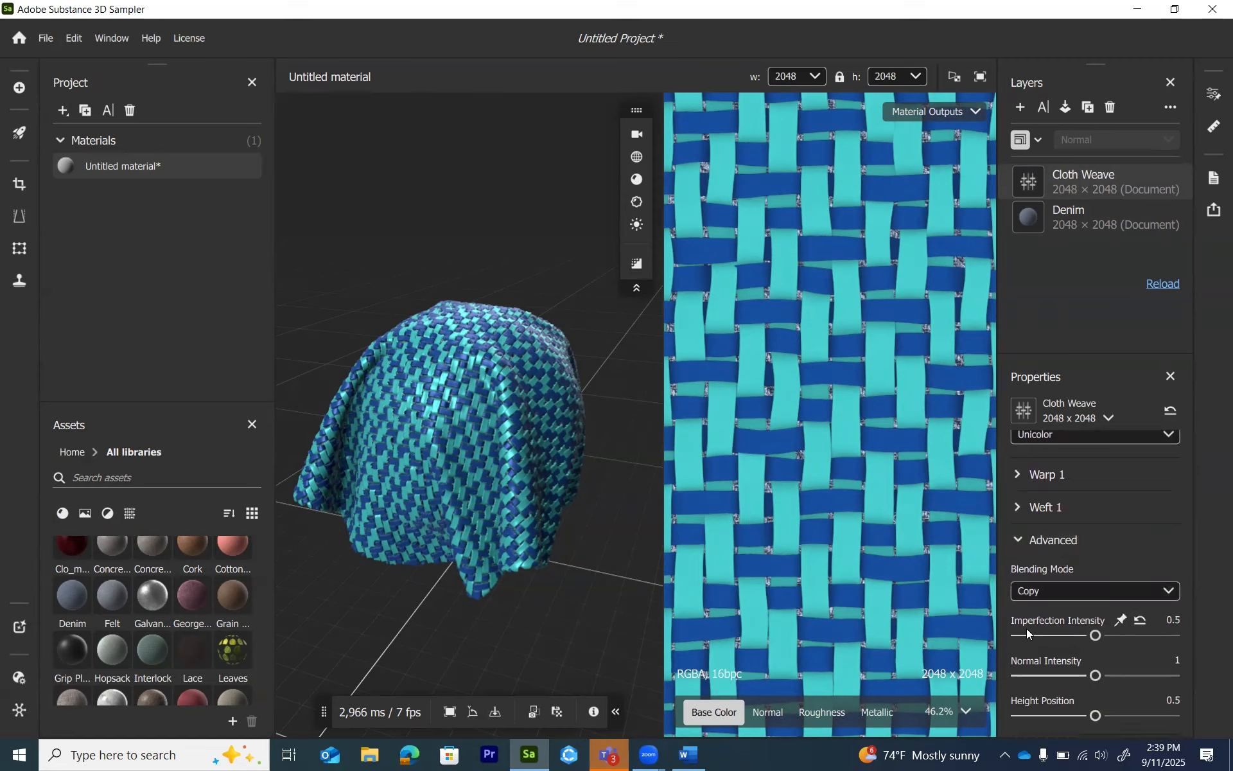
scroll(1066, 630, down, 1)
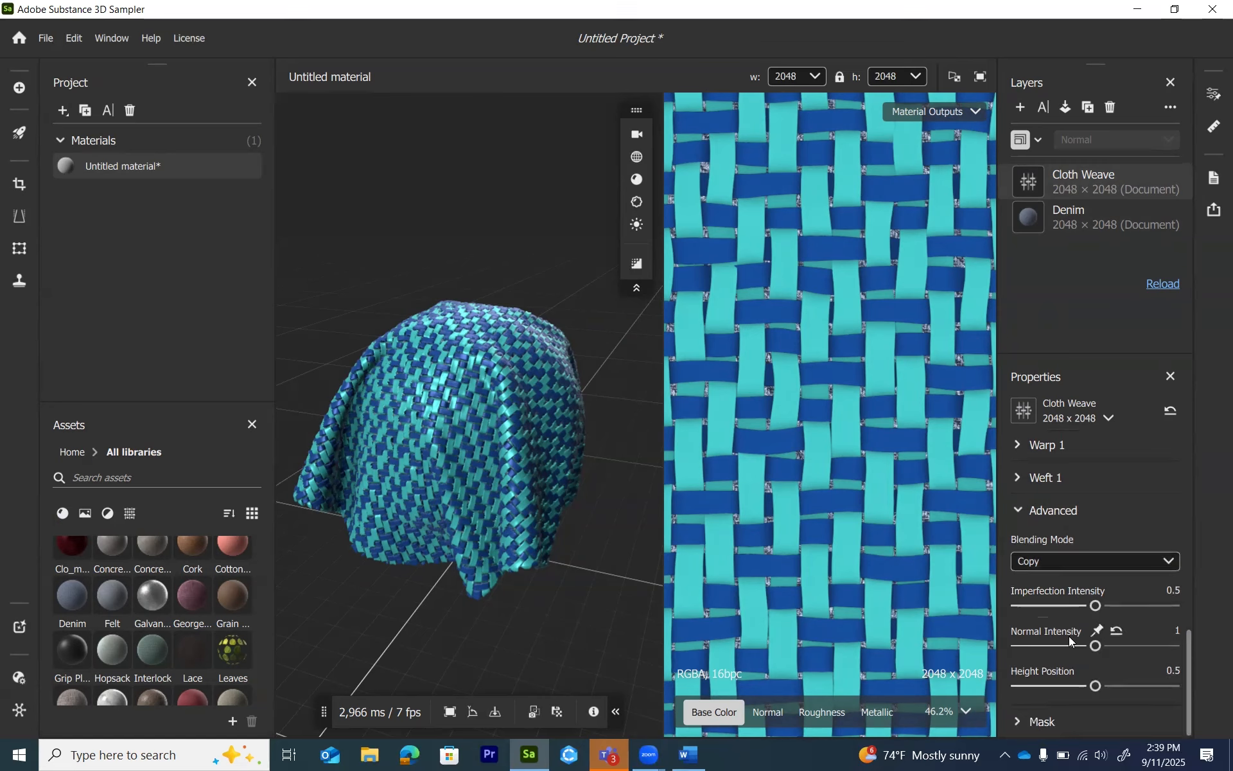
click(1020, 510)
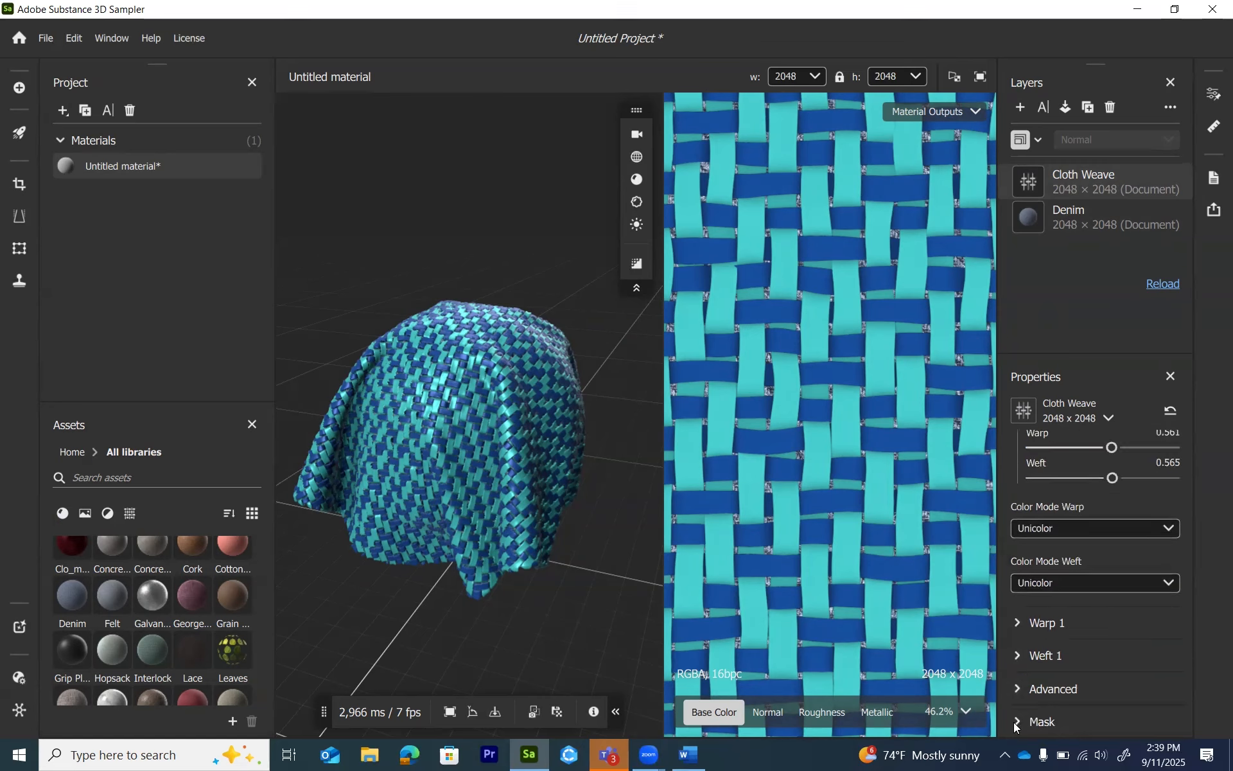
- Enable Use Custom Mask on the Cloth Weave layer and paint a patch near the weave's centre to reveal the denim, checking it on the 3D preview
scroll(1054, 692, down, 1)
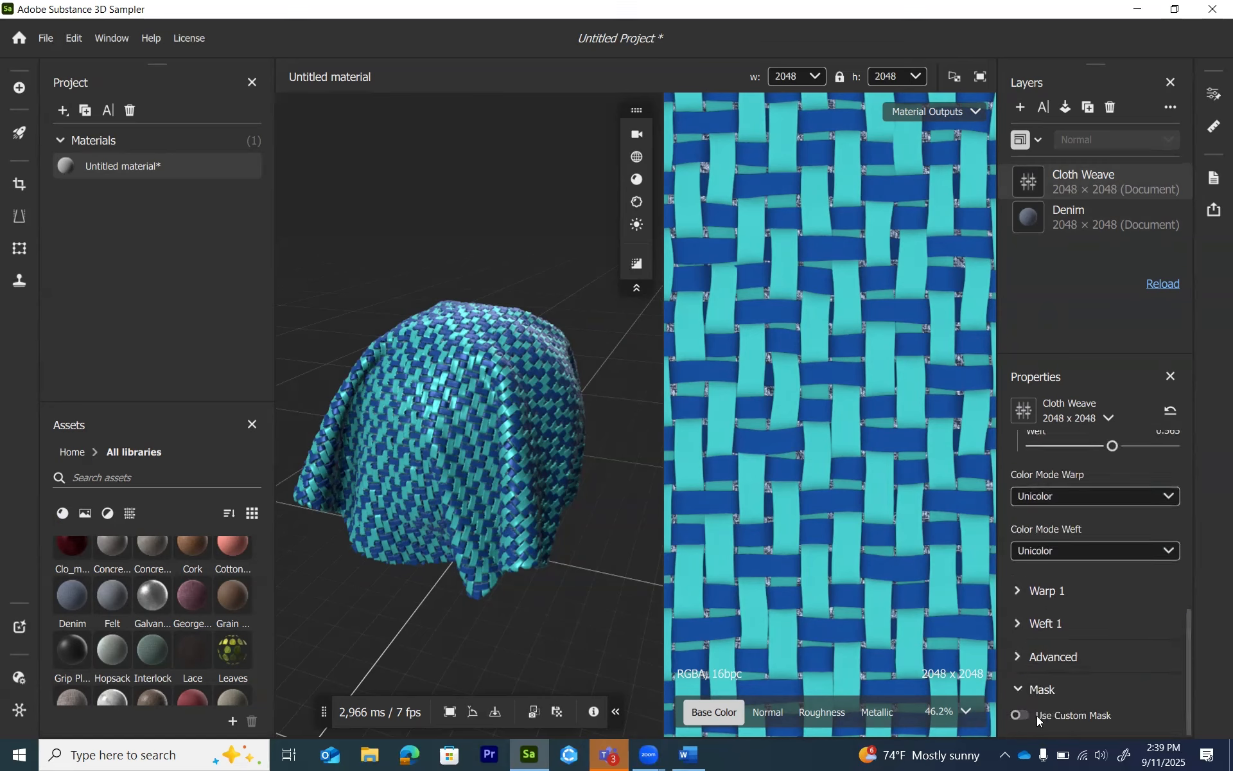
click(1016, 715)
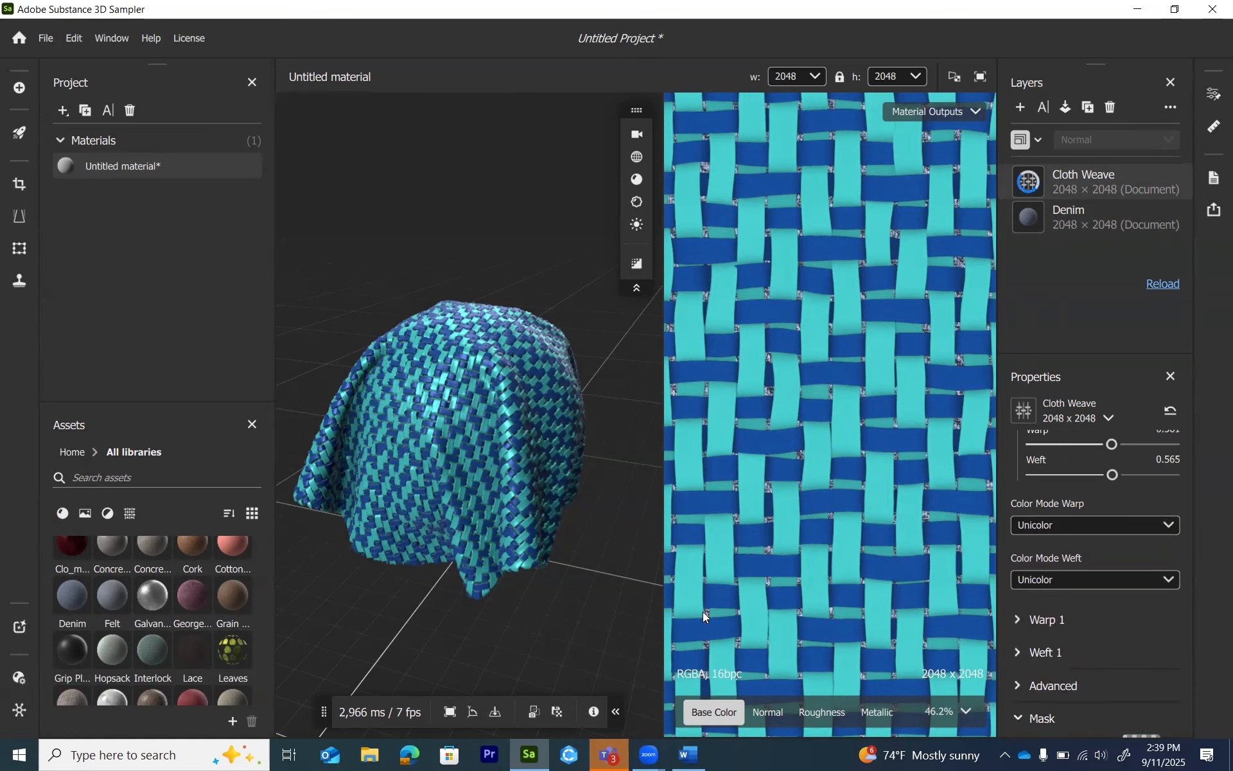
scroll(1101, 656, down, 3)
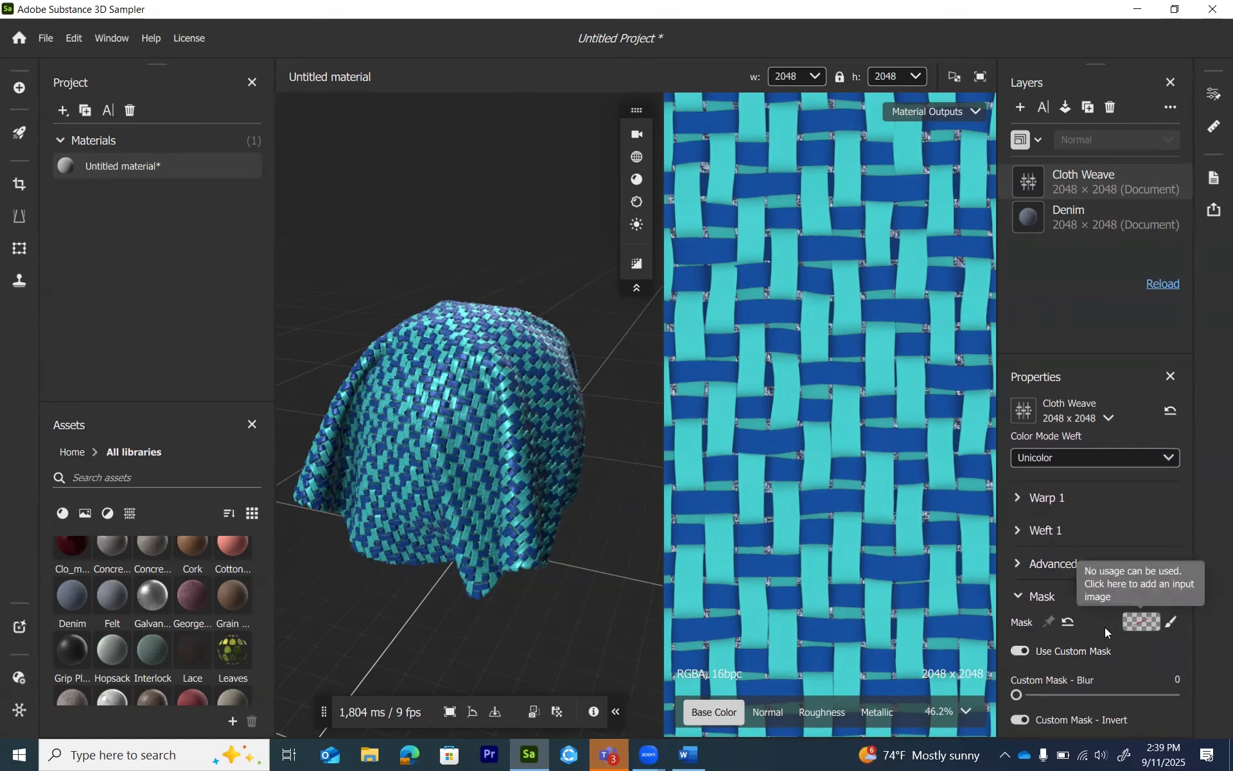
click(1171, 623)
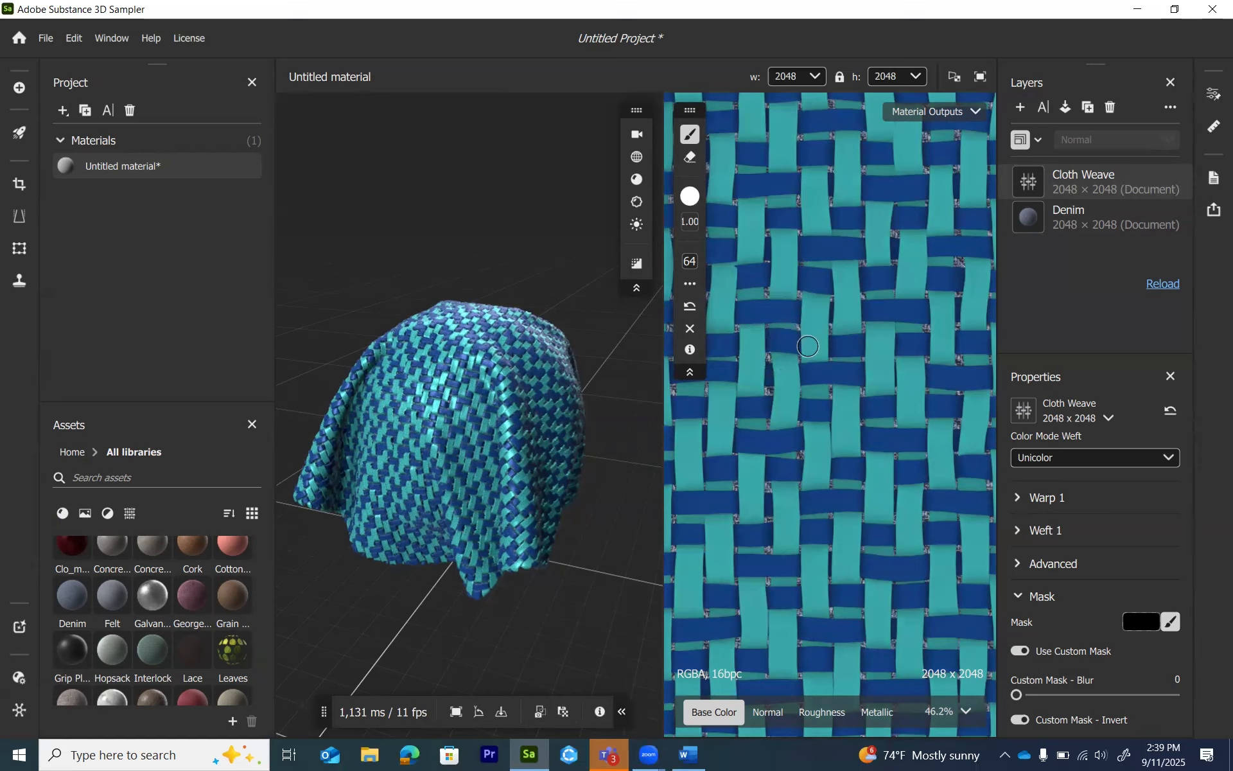
mouse_move(824, 318)
mouse_down()
mouse_move(781, 363)
mouse_move(797, 388)
mouse_move(825, 393)
mouse_move(877, 375)
mouse_move(845, 327)
mouse_move(804, 339)
mouse_move(802, 354)
mouse_move(831, 405)
mouse_move(838, 308)
mouse_move(875, 379)
mouse_move(843, 415)
mouse_move(804, 406)
mouse_move(781, 353)
mouse_move(837, 351)
mouse_move(832, 328)
mouse_up()
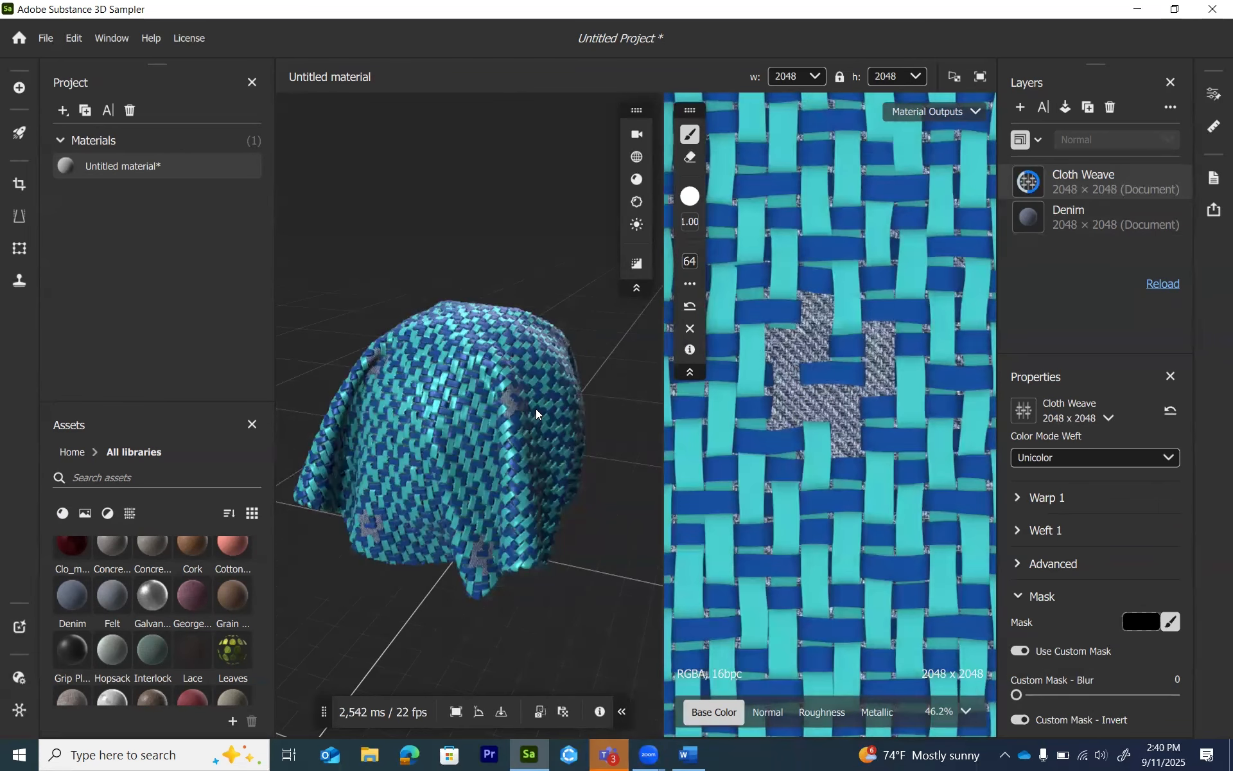
drag(524, 403, 555, 406)
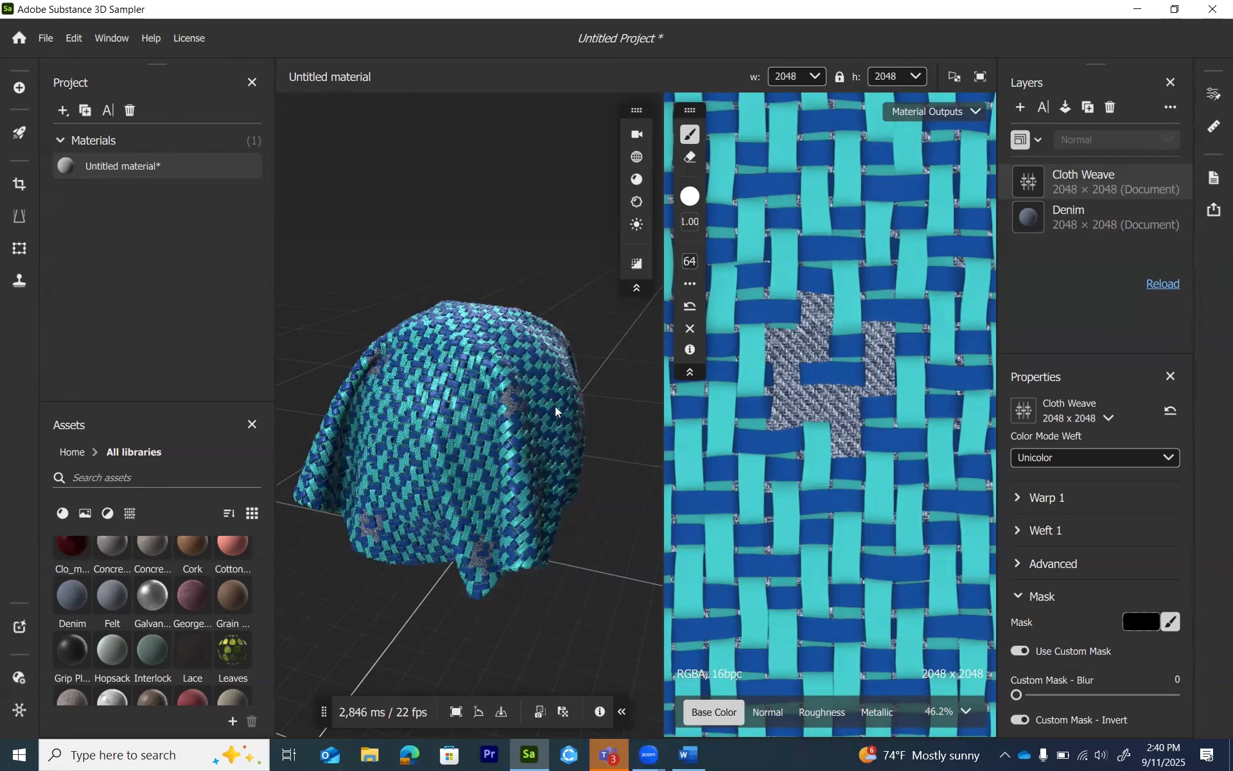
scroll(556, 406, up, 2)
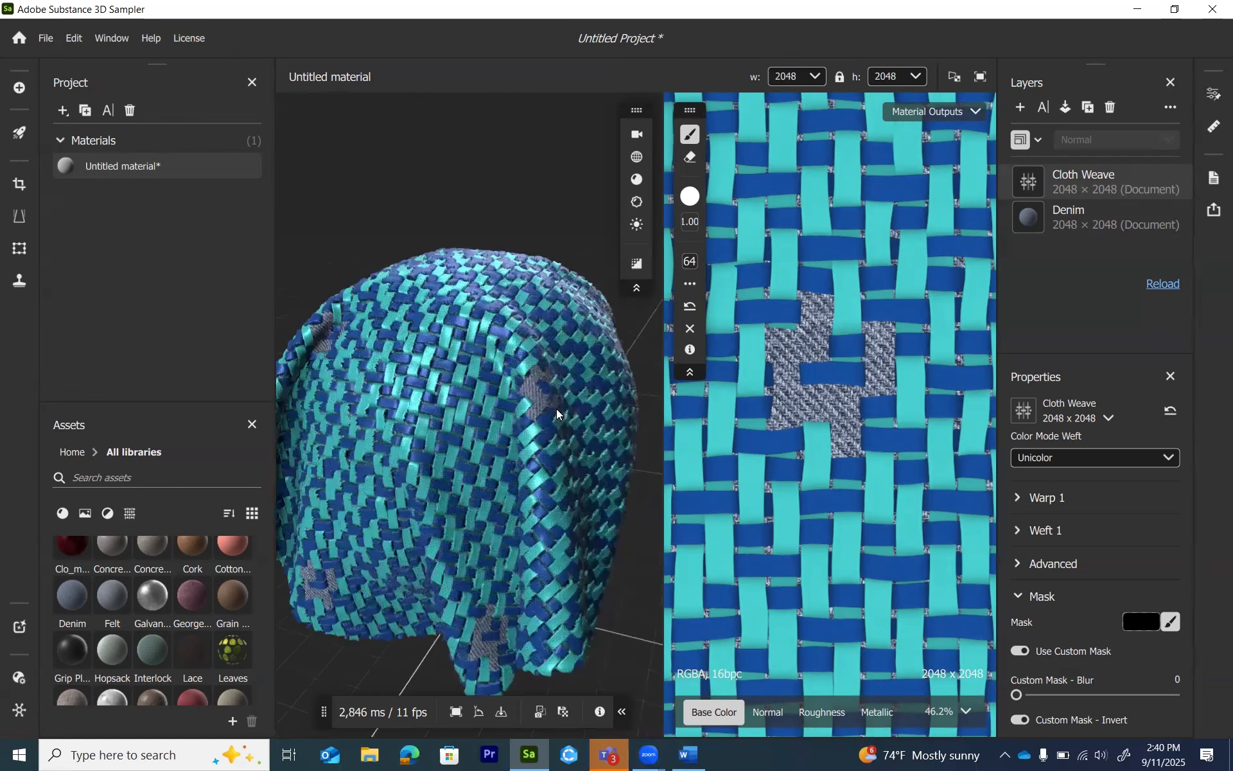
mouse_move(851, 347)
mouse_down()
mouse_move(819, 374)
mouse_move(855, 350)
mouse_up()
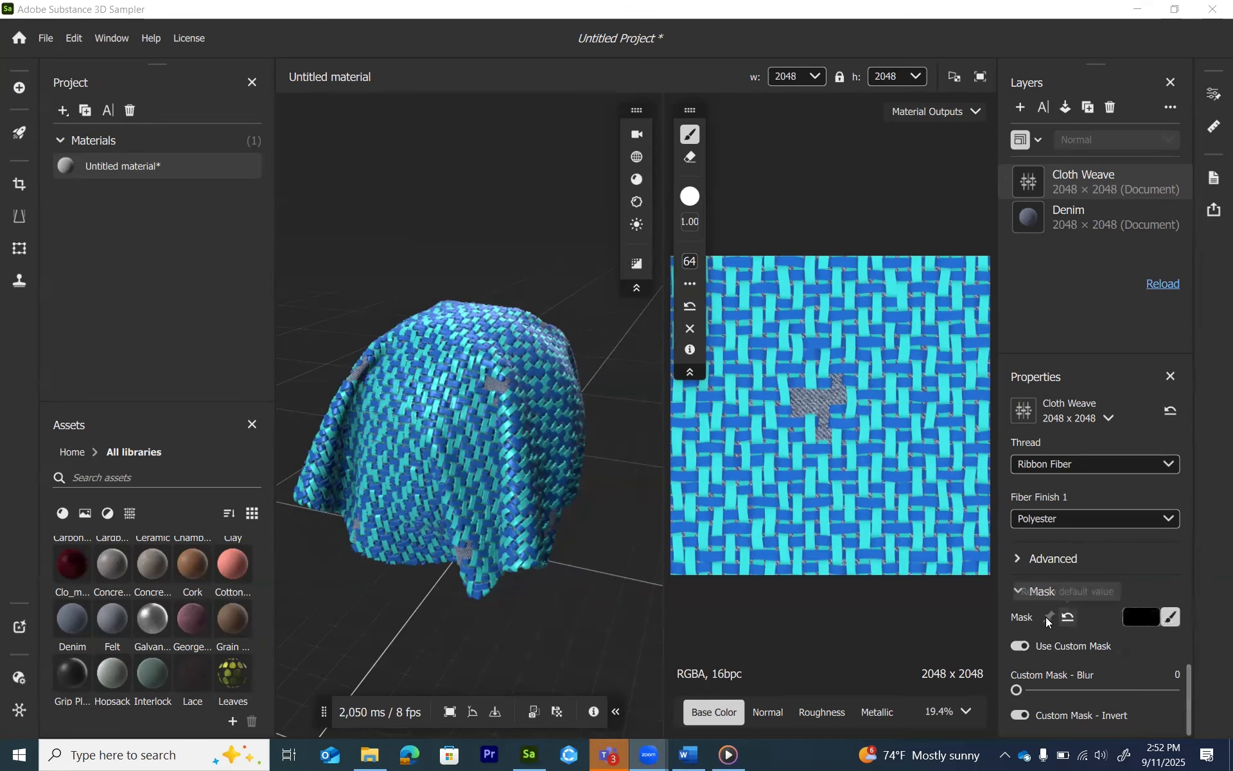
- Reset the painted mask of the Cloth Weave layer and use the Circle Tile texture generator as the mask instead
click(1070, 618)
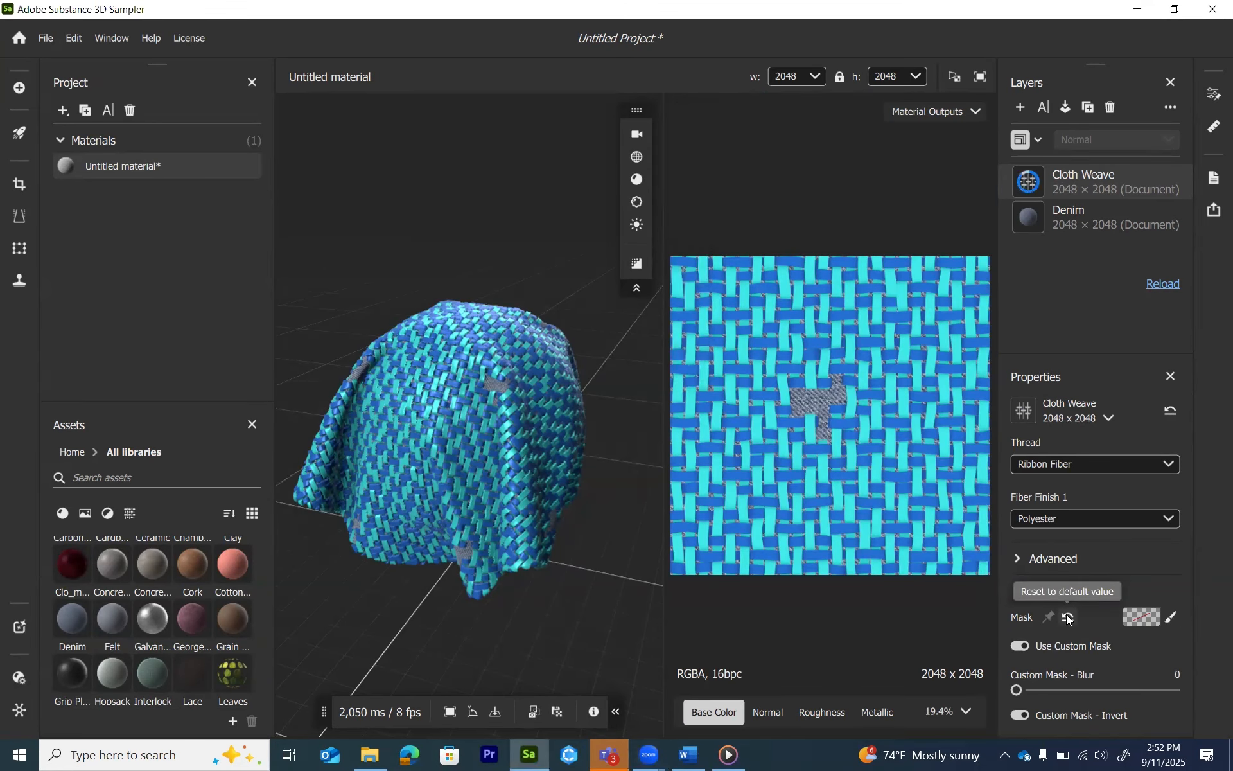
click(1141, 618)
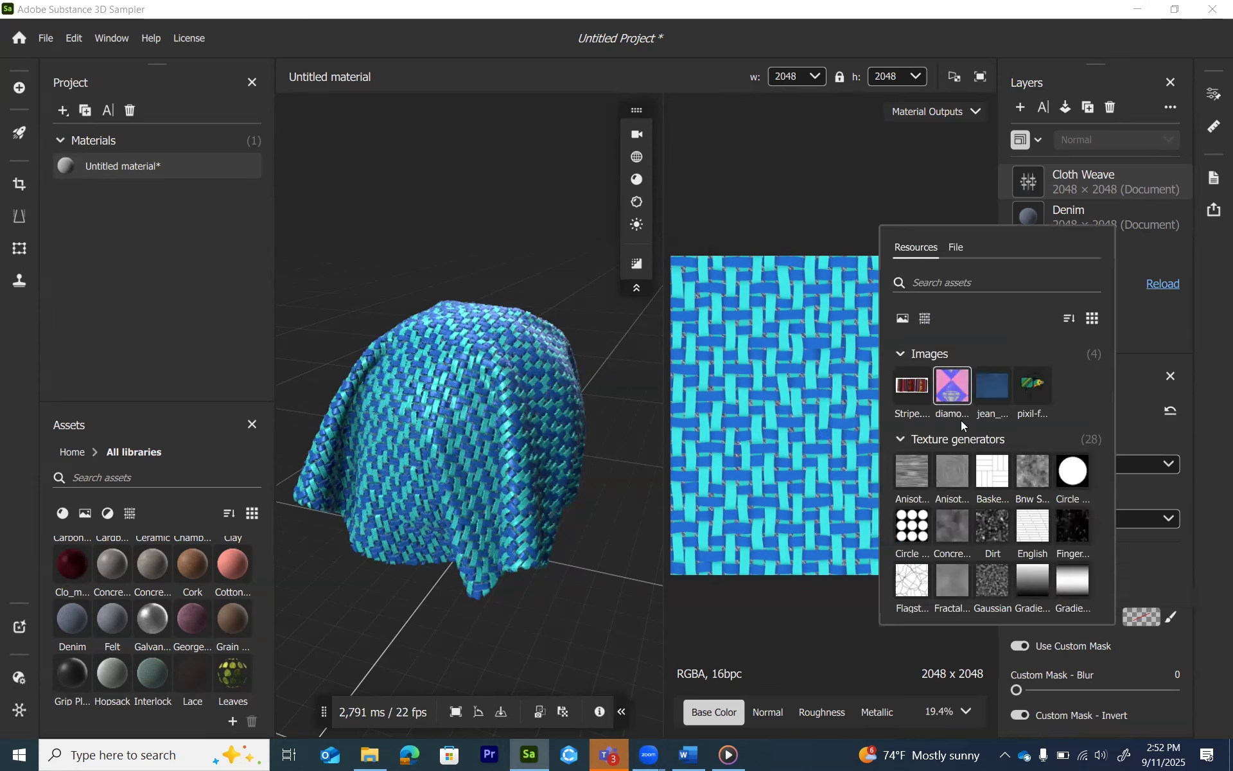
mouse_move(916, 531)
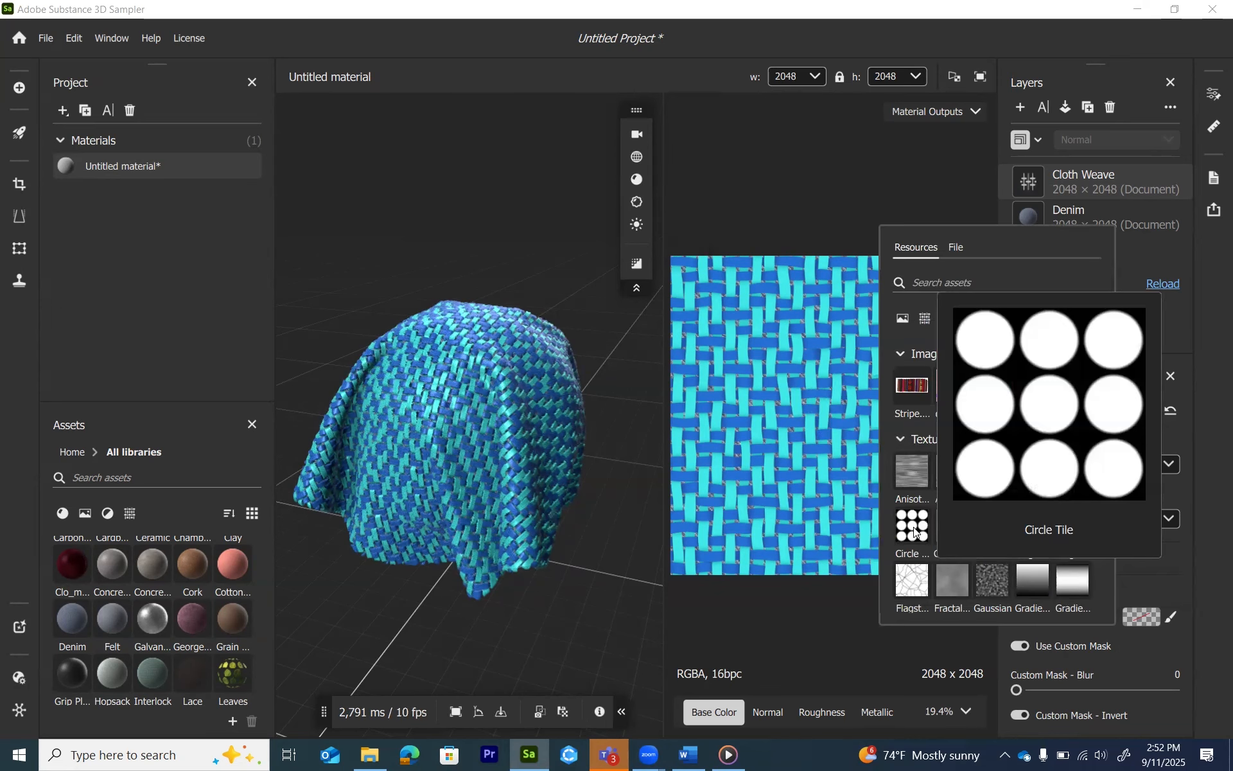
click(913, 528)
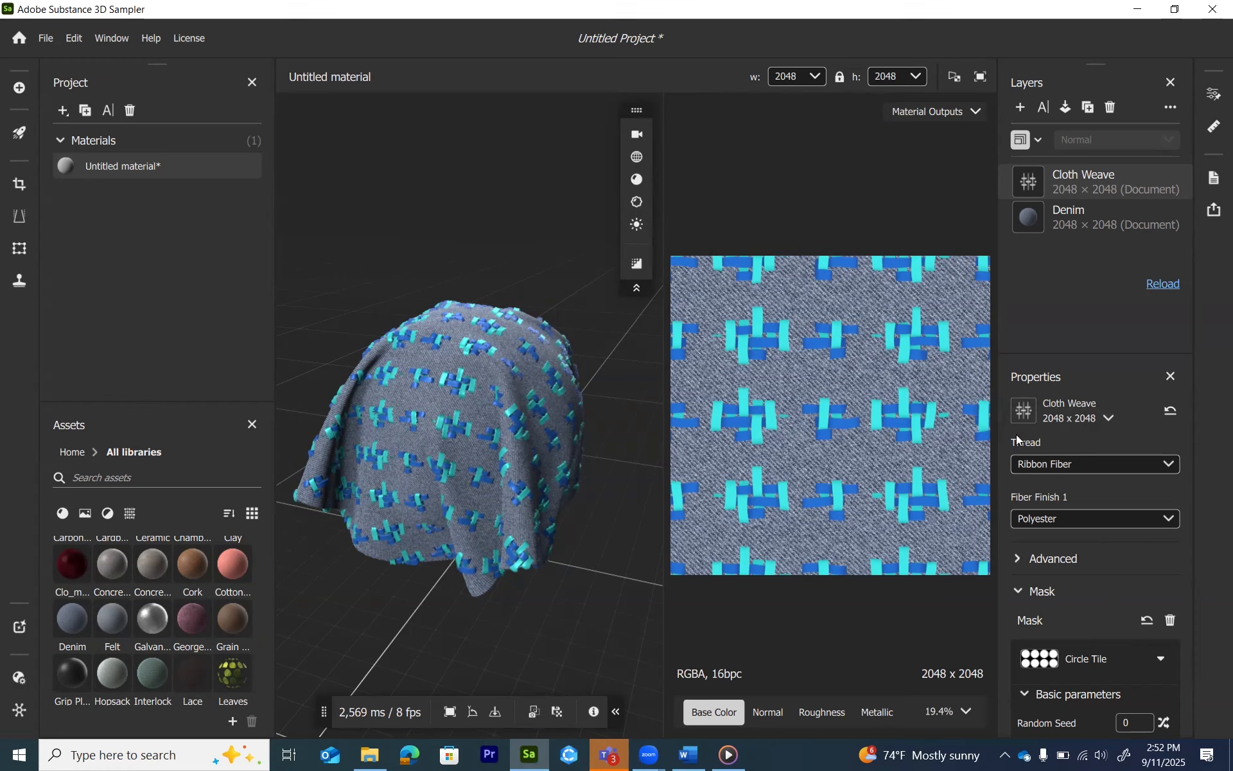
- Reset all Cloth Weave parameters to their defaults and delete the Denim layer
scroll(1105, 533, up, 10)
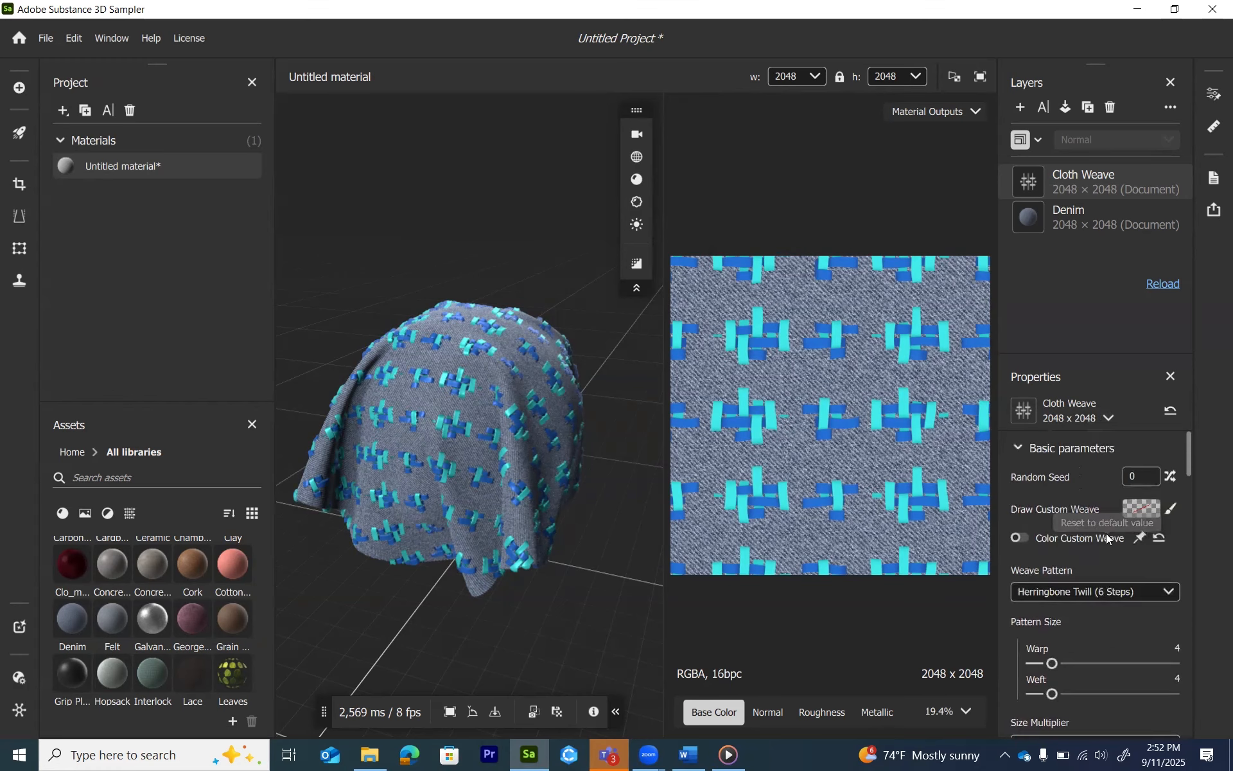
click(1171, 411)
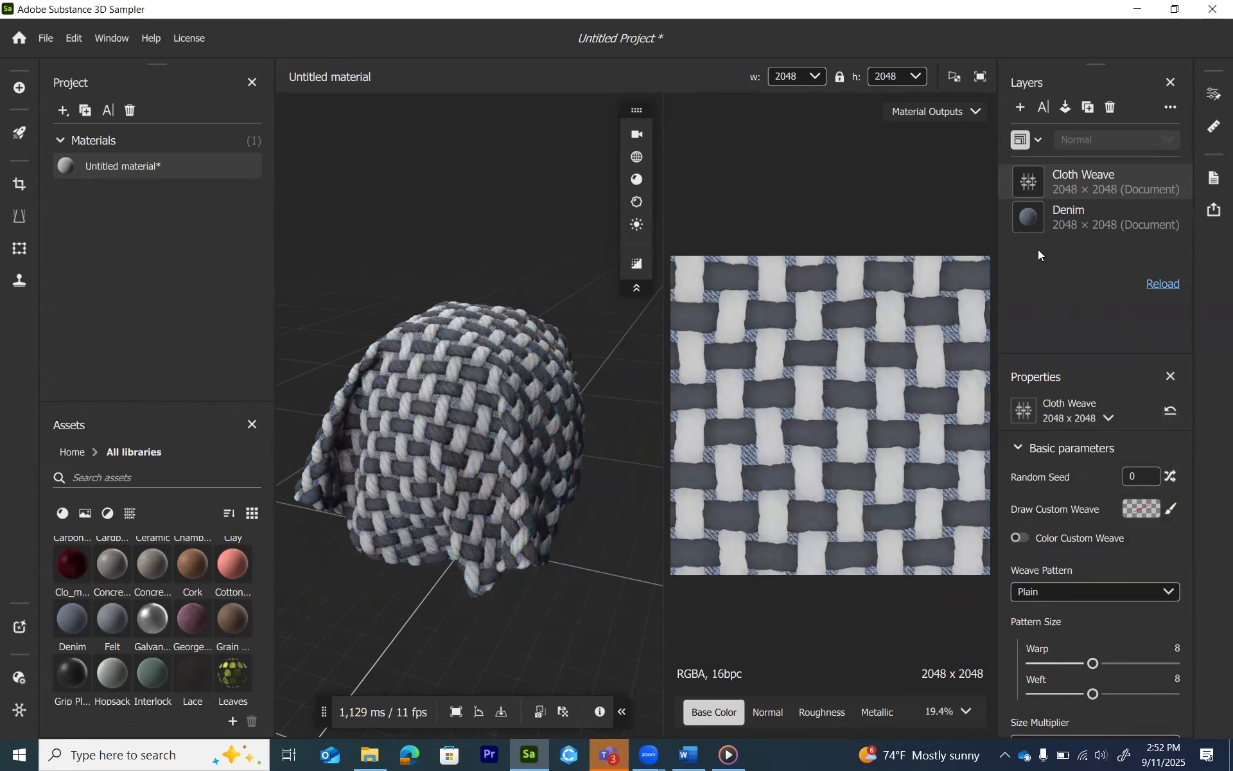
click(1121, 221)
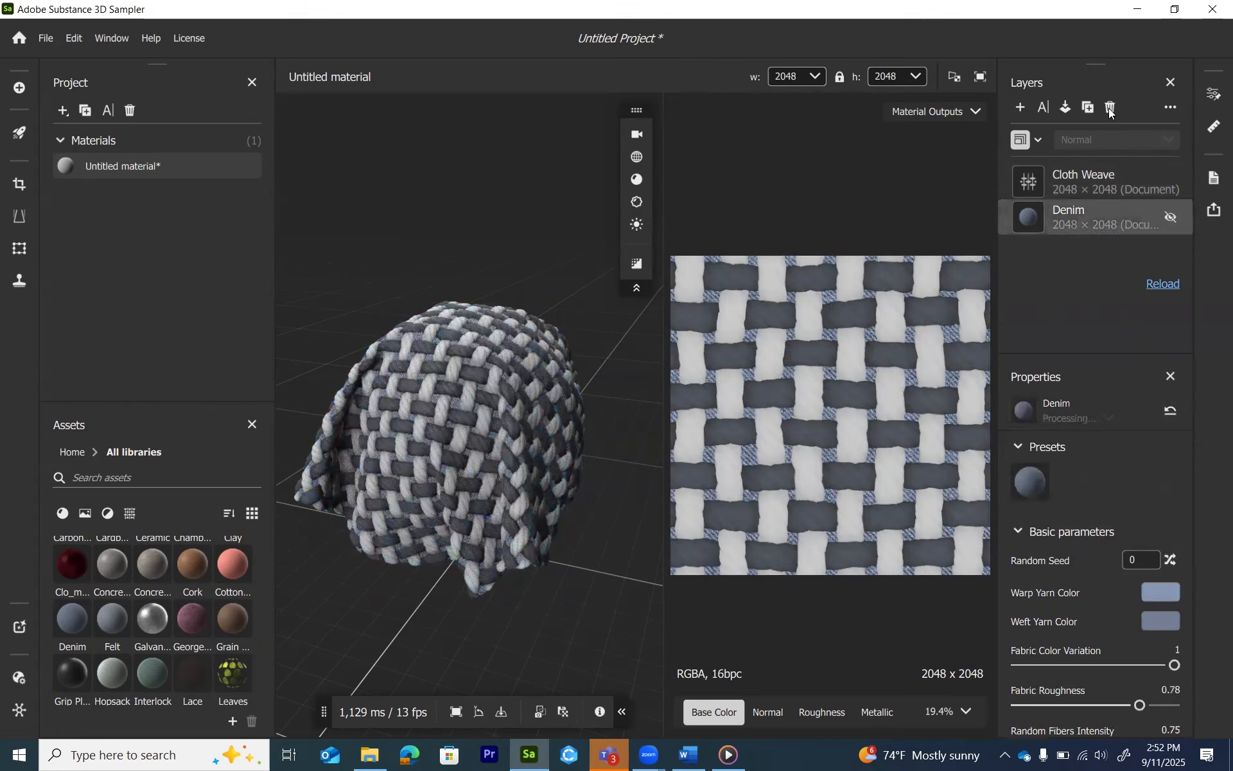
key(Delete)
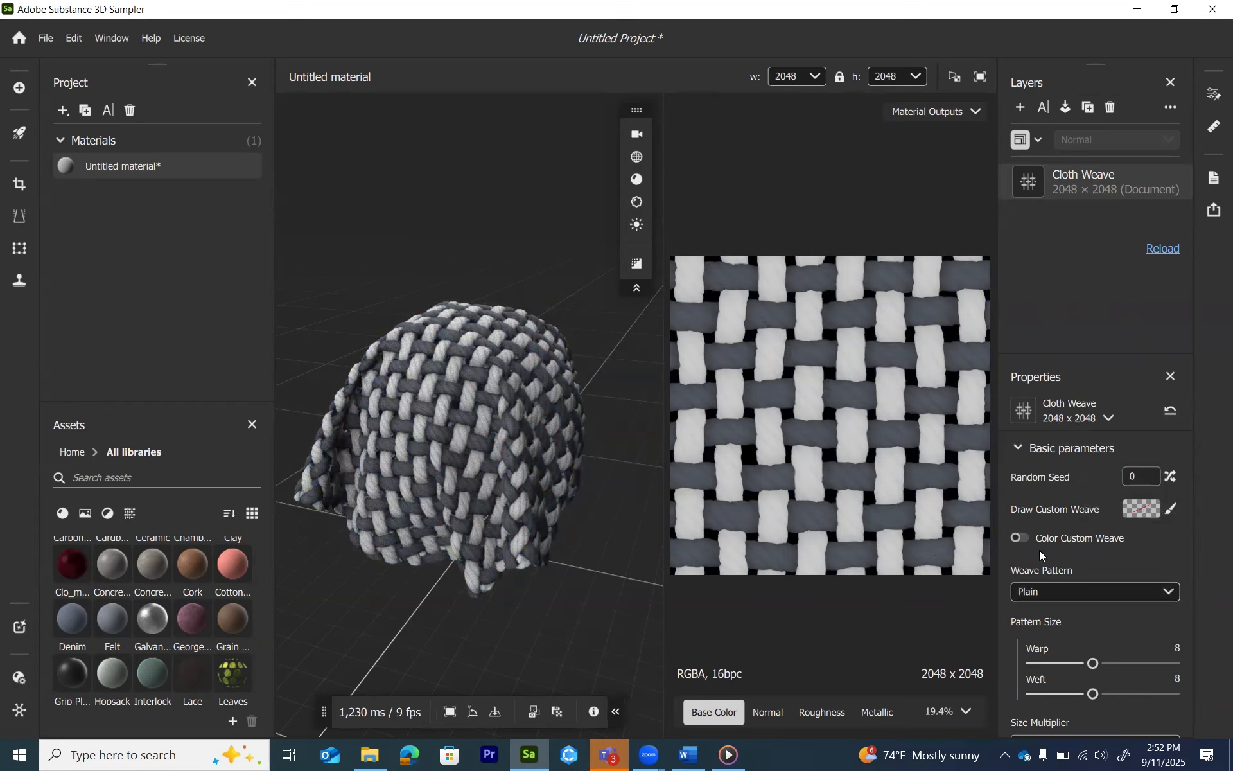
- Set the Cloth Weave pattern to Only Warp with a pattern size of 4 for both warp and weft
click(1112, 593)
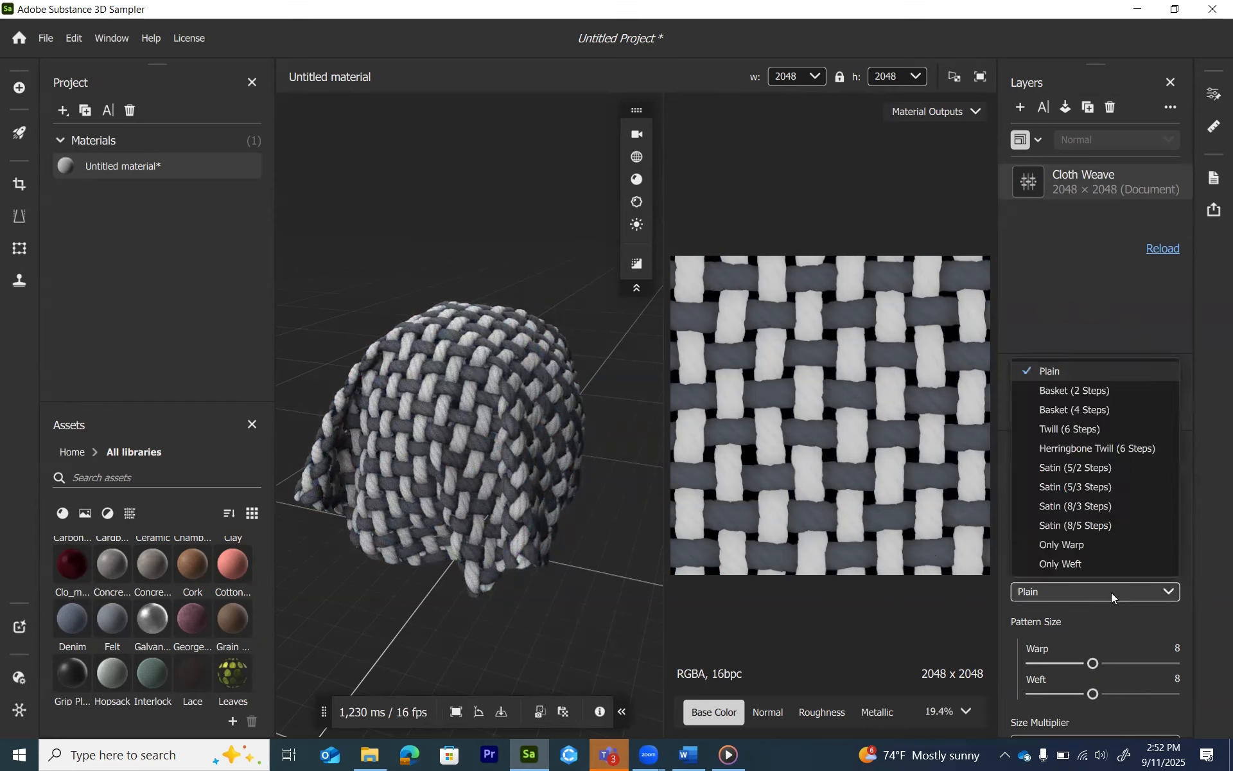
click(1070, 544)
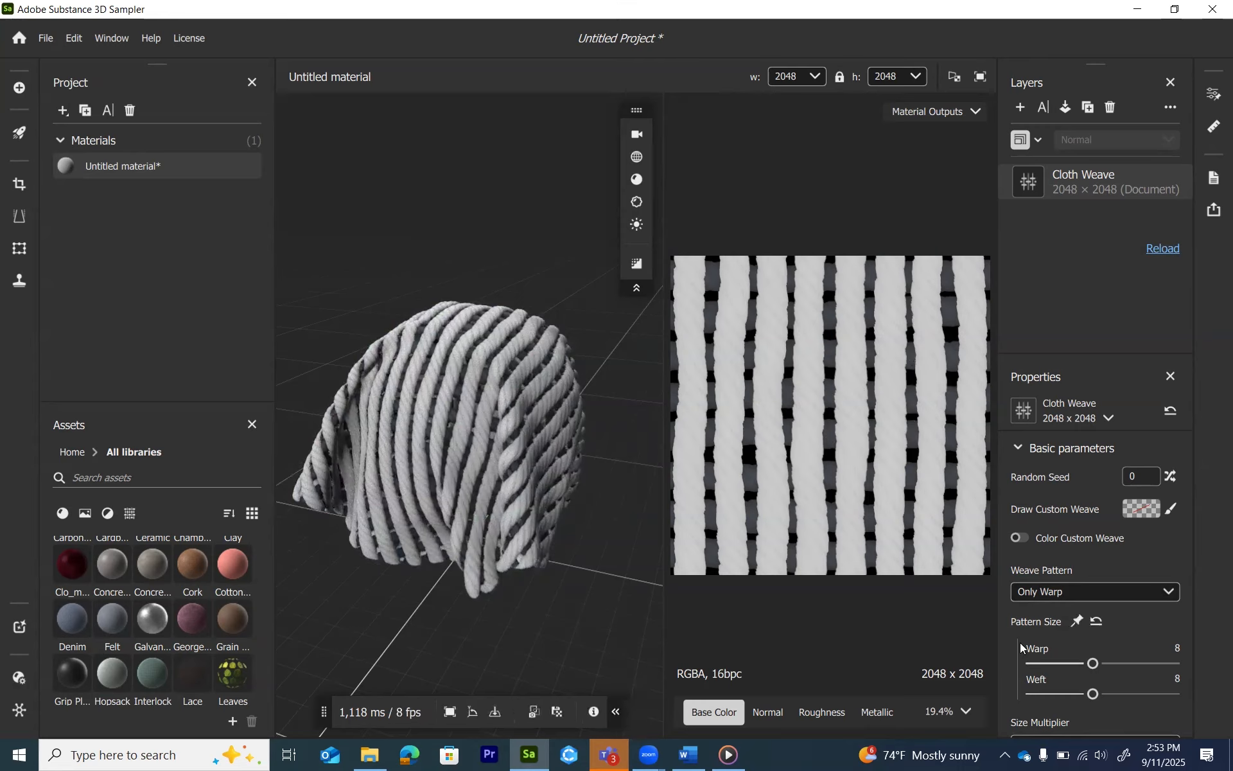
click(1180, 648)
text(4)
click(1178, 678)
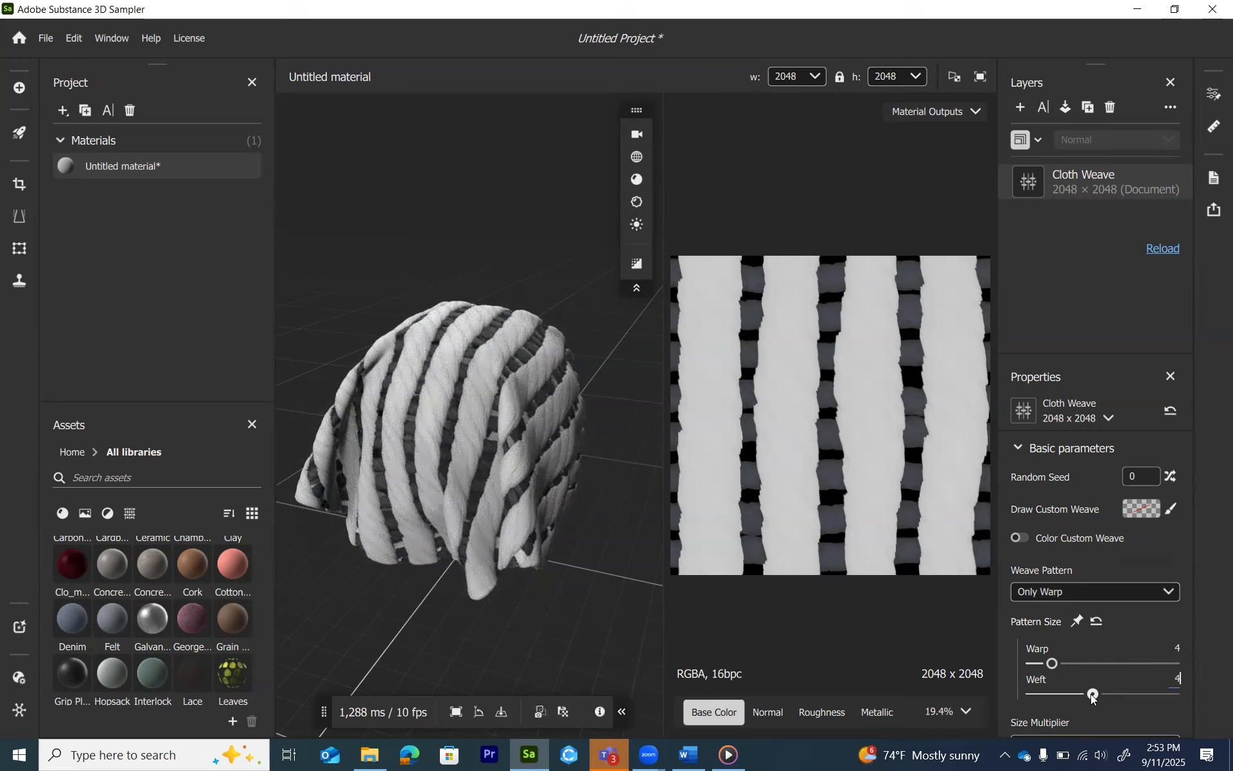
drag(1077, 698, 1055, 698)
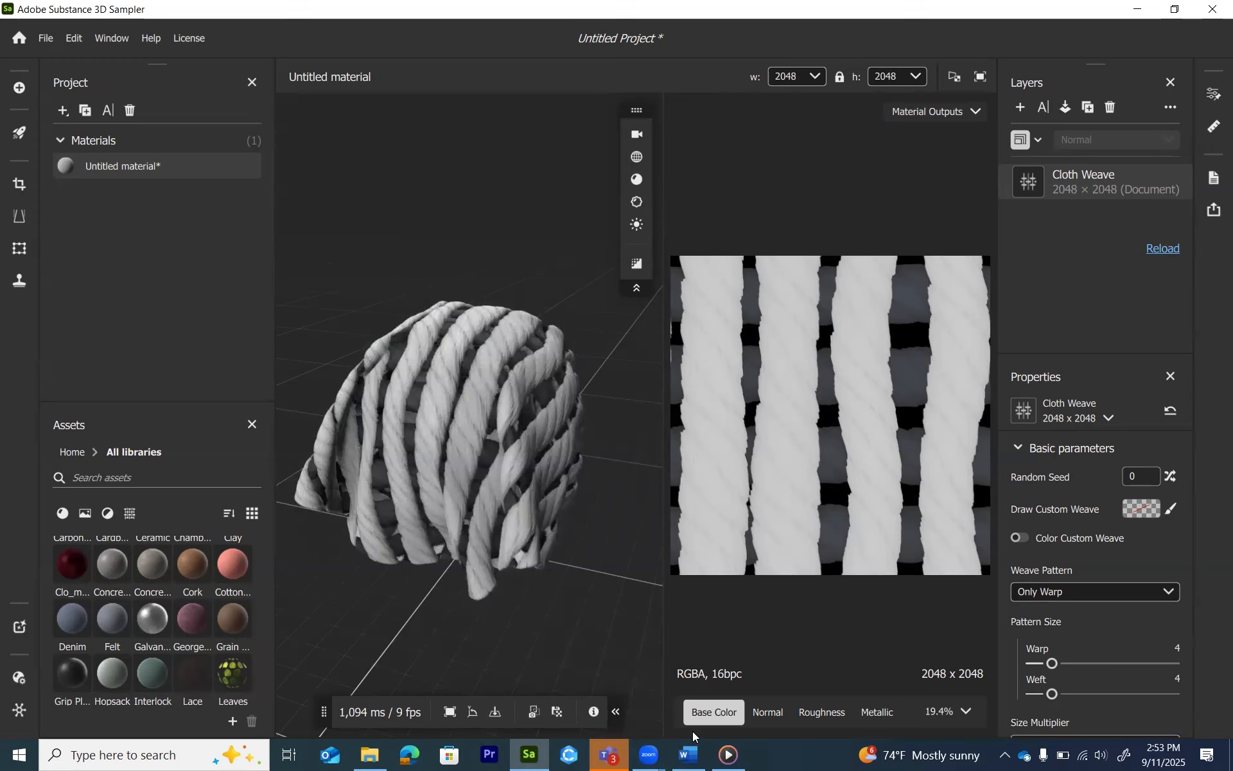
- Switch to the Class practice document in Word, examine the 2 x 2 Twill Weave diagrams, and return to Substance 3D Sampler
click(690, 756)
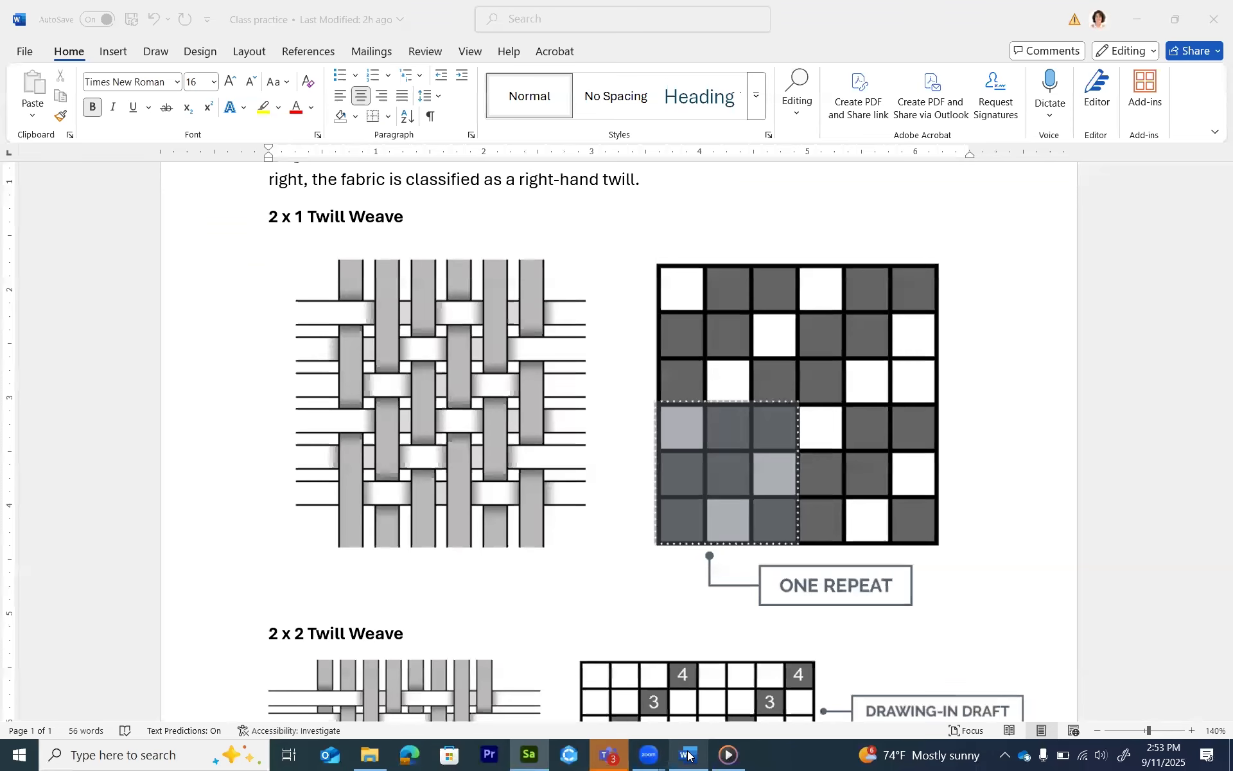
ctrl+scroll(936, 492, up, 2)
scroll(936, 492, down, 4)
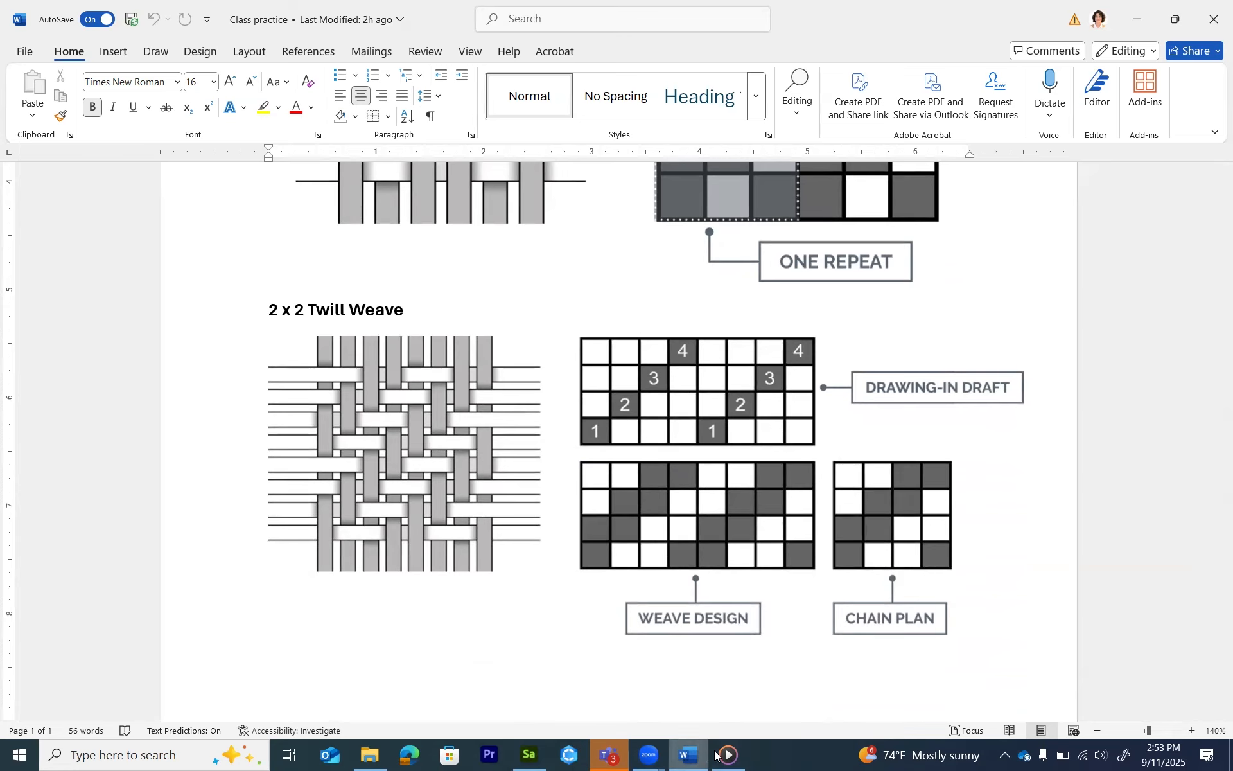
click(529, 756)
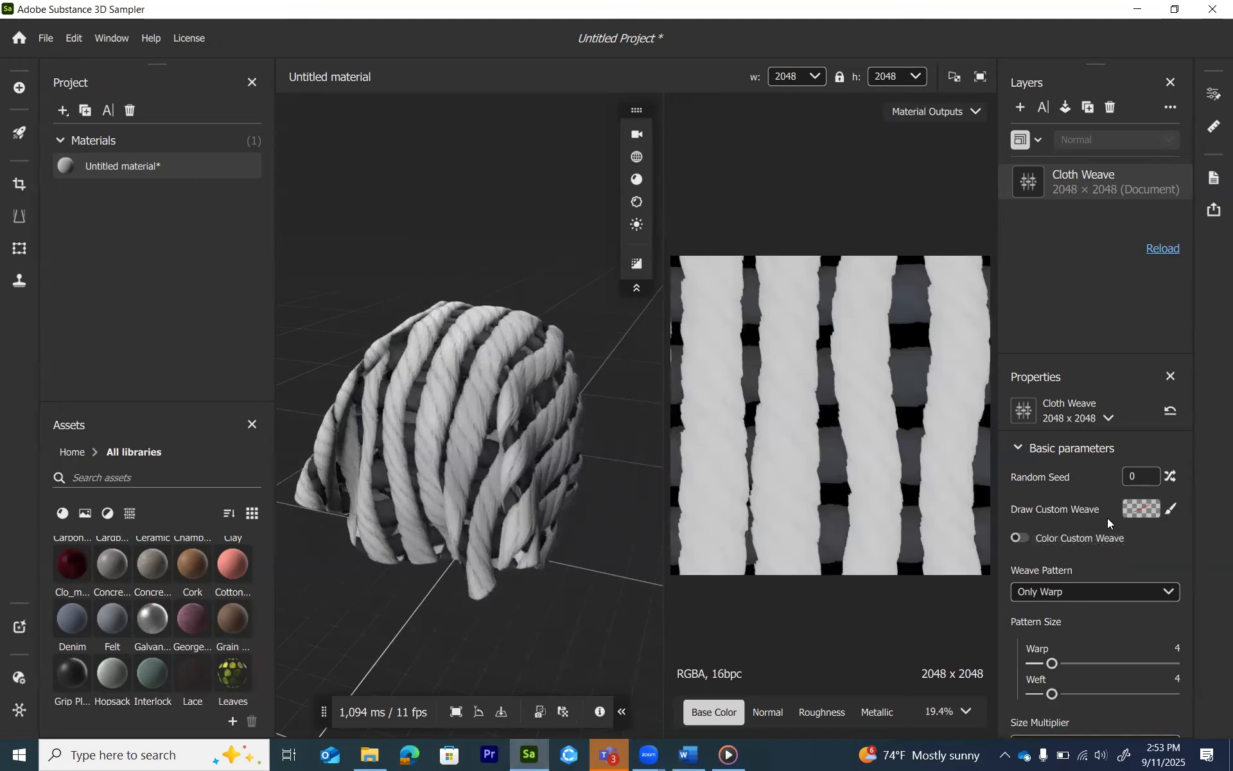
- Start drawing the custom weave with a black brush of value 0.00 and size 348
click(1171, 508)
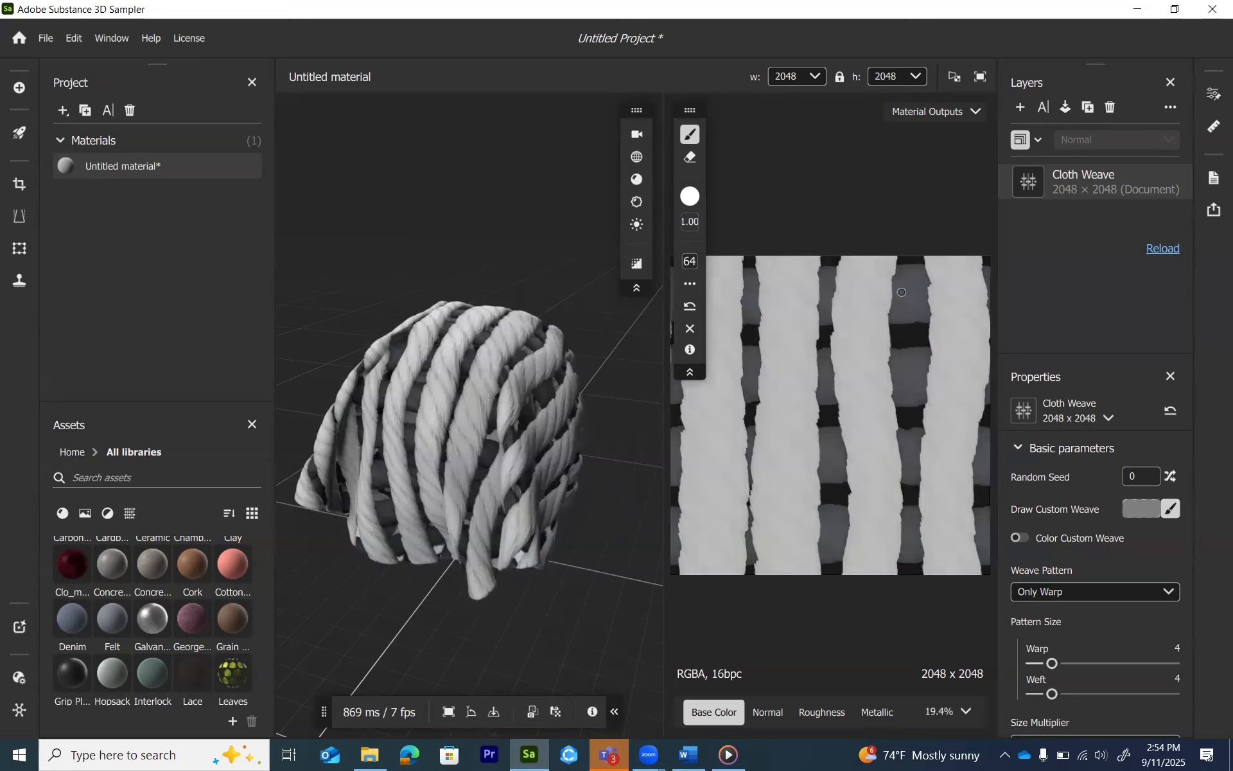
click(691, 197)
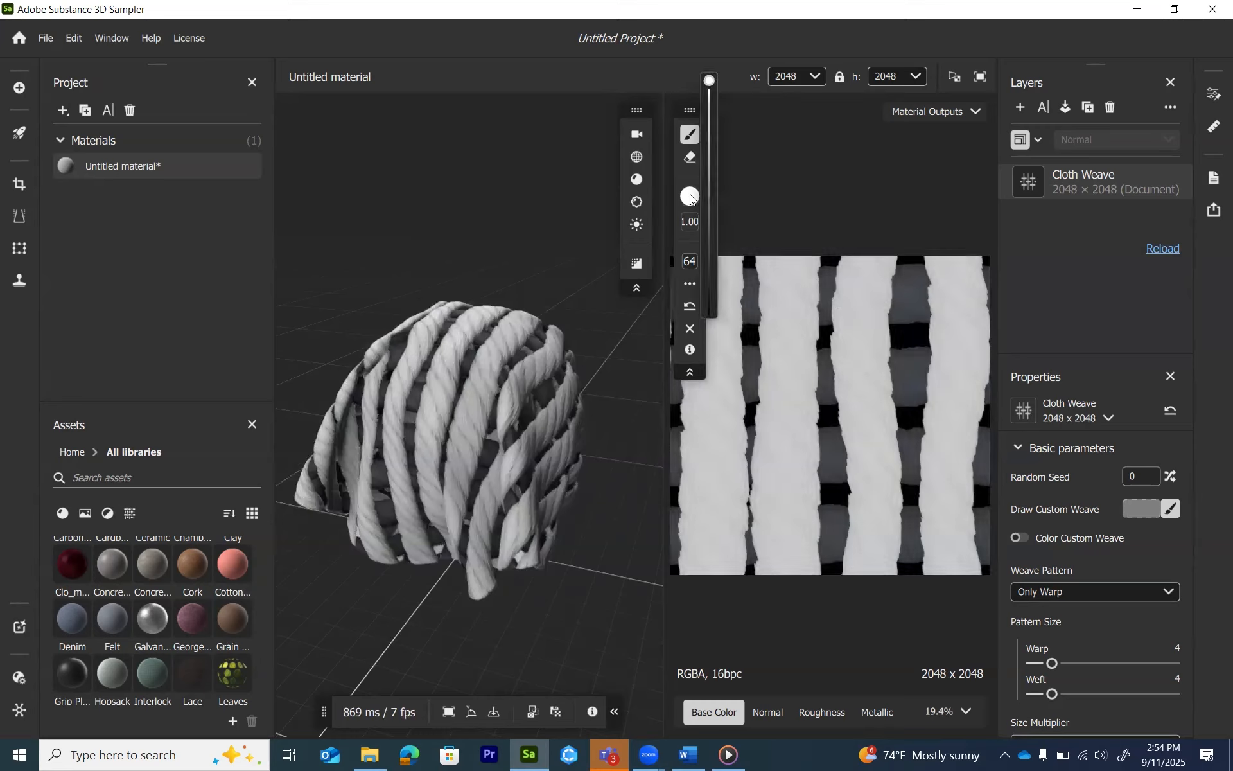
drag(710, 81, 710, 310)
click(685, 262)
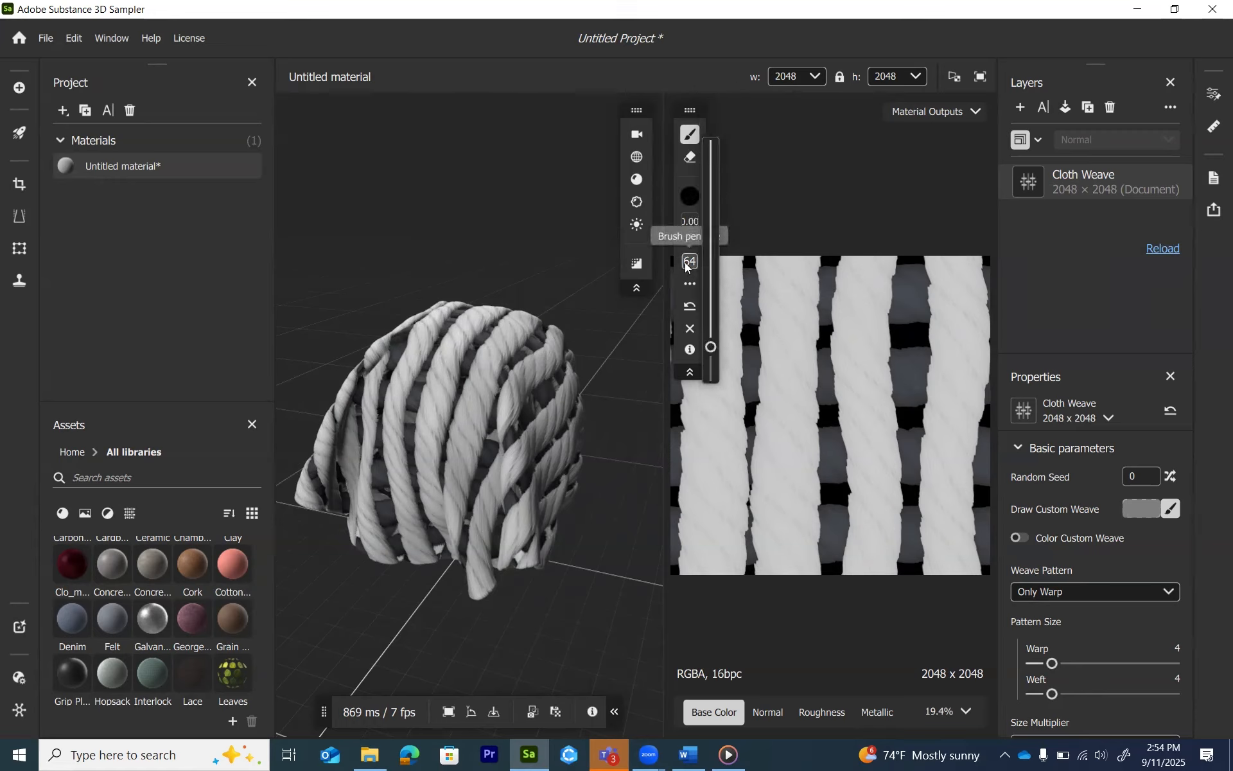
mouse_move(714, 348)
mouse_down()
mouse_move(708, 375)
mouse_move(709, 143)
mouse_up()
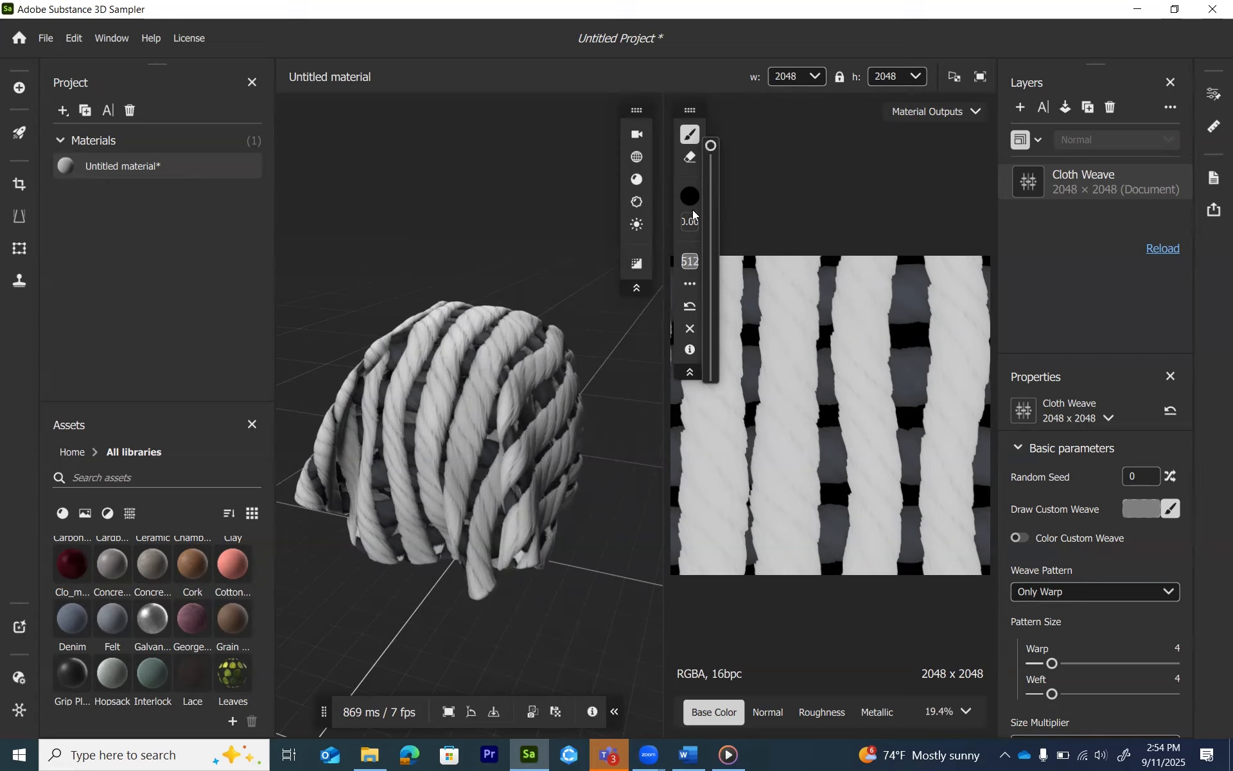
mouse_move(717, 201)
mouse_down()
mouse_move(723, 237)
mouse_move(713, 211)
mouse_move(703, 223)
mouse_up()
click(693, 265)
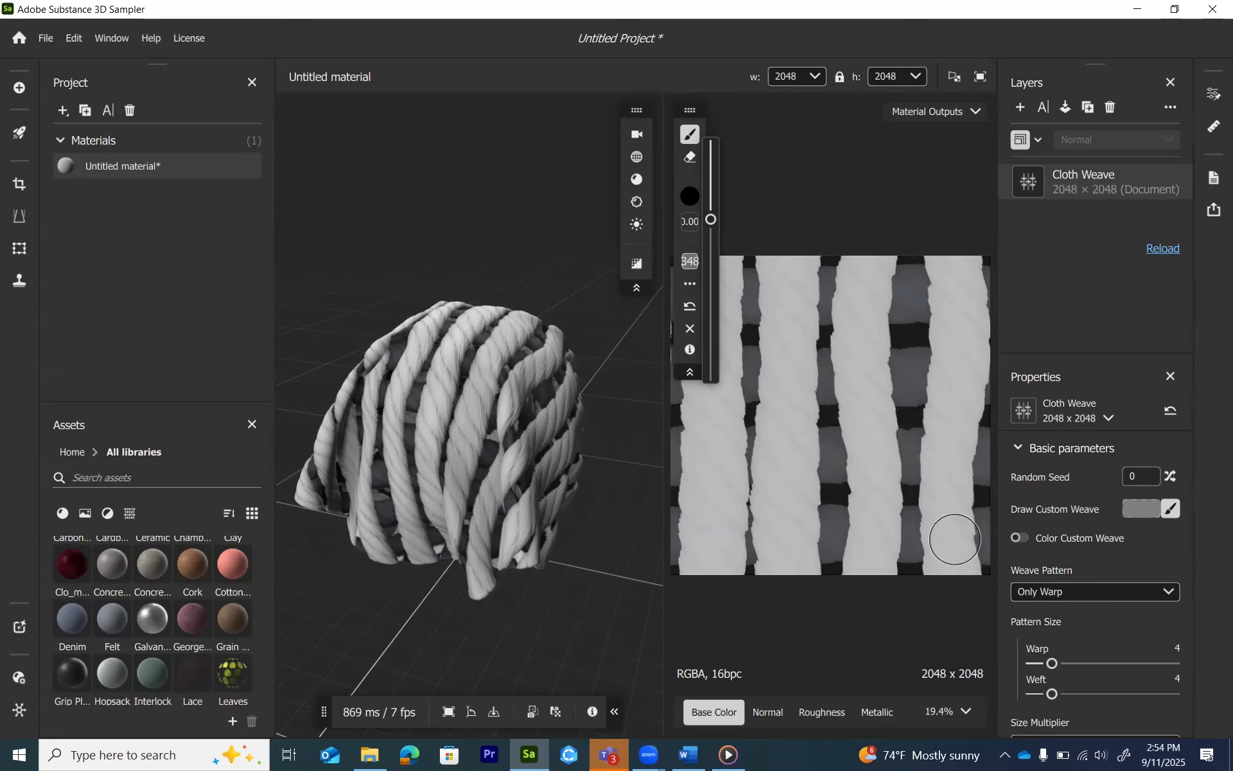
- Paint the custom weave as a 2 x 2 twill, bringing each weft yarn over two adjacent warp yarns, shifted one warp per row, checking the Word diagram
drag(937, 543, 968, 541)
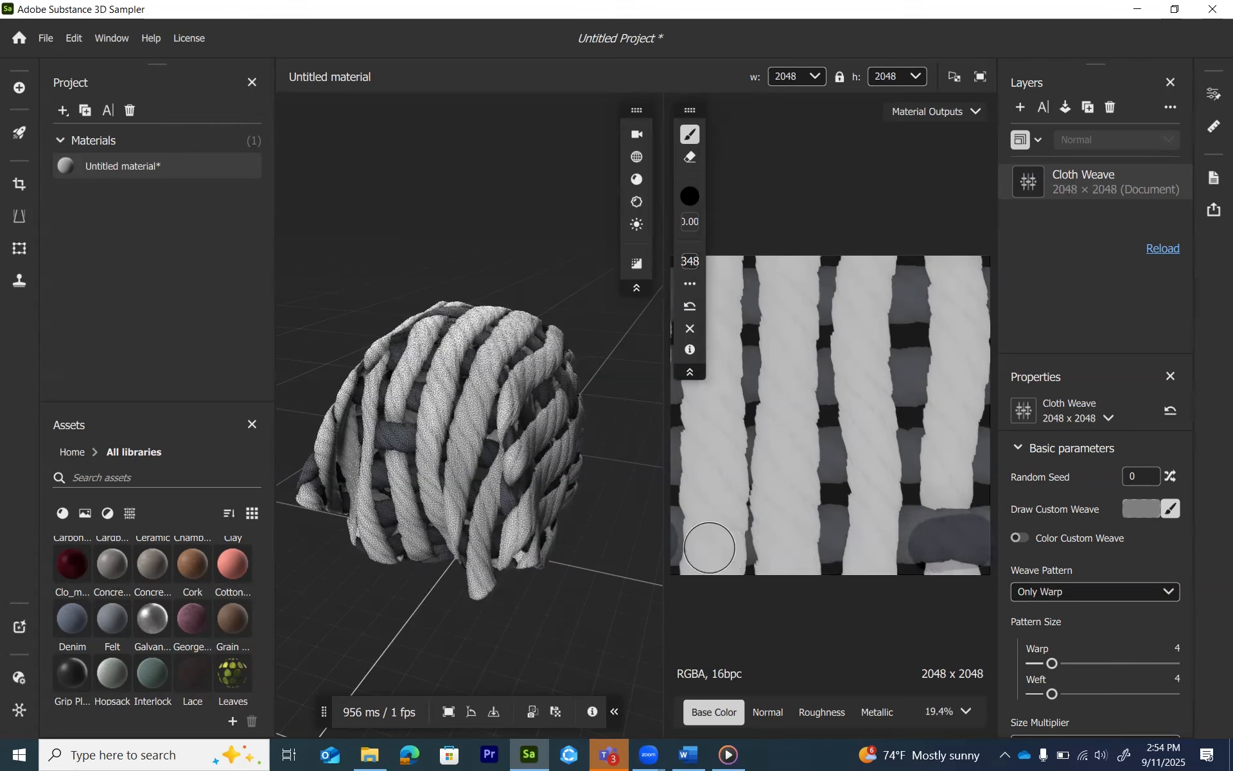
drag(703, 545, 704, 466)
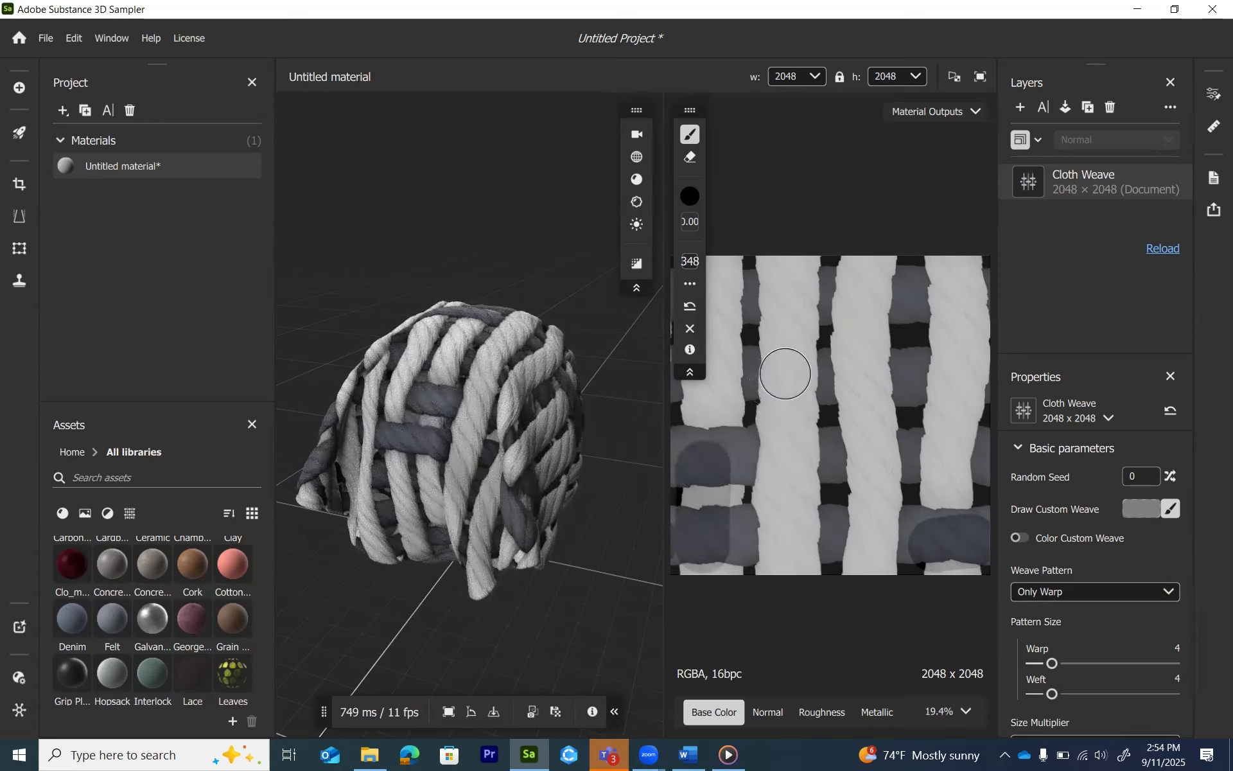
drag(789, 373, 795, 443)
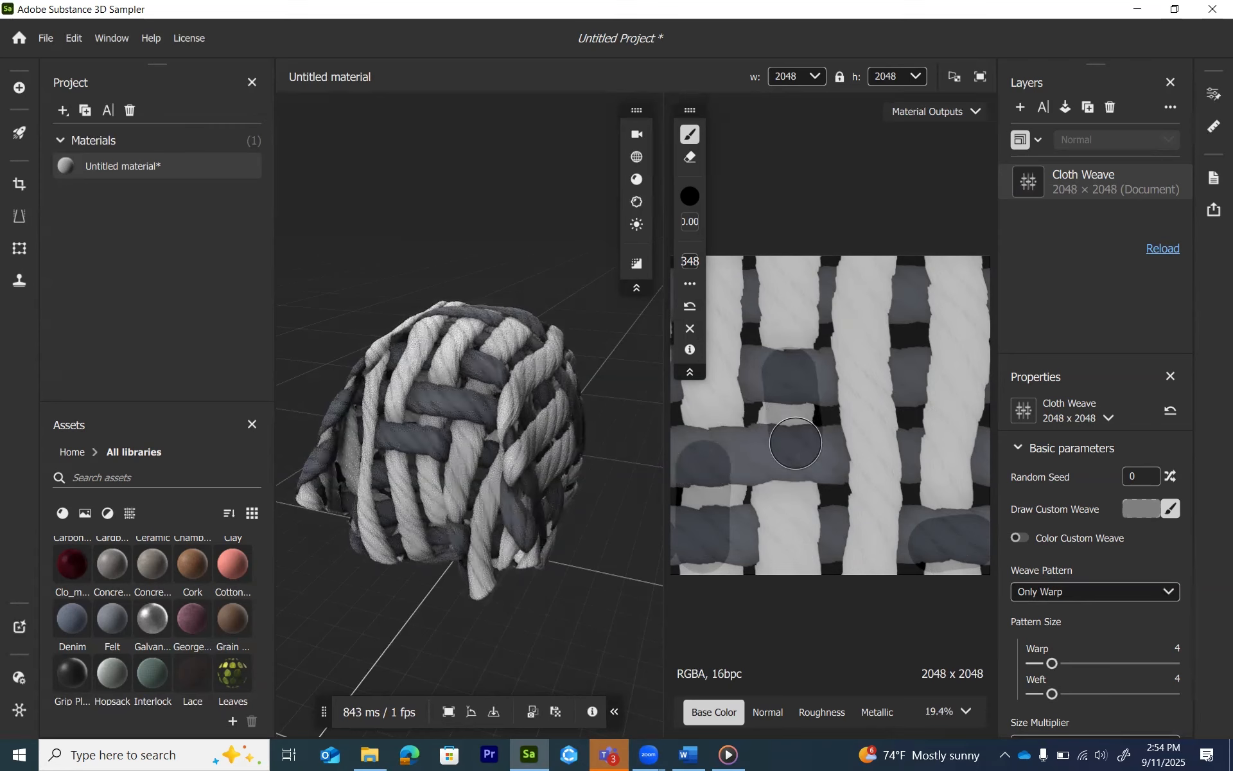
click(687, 756)
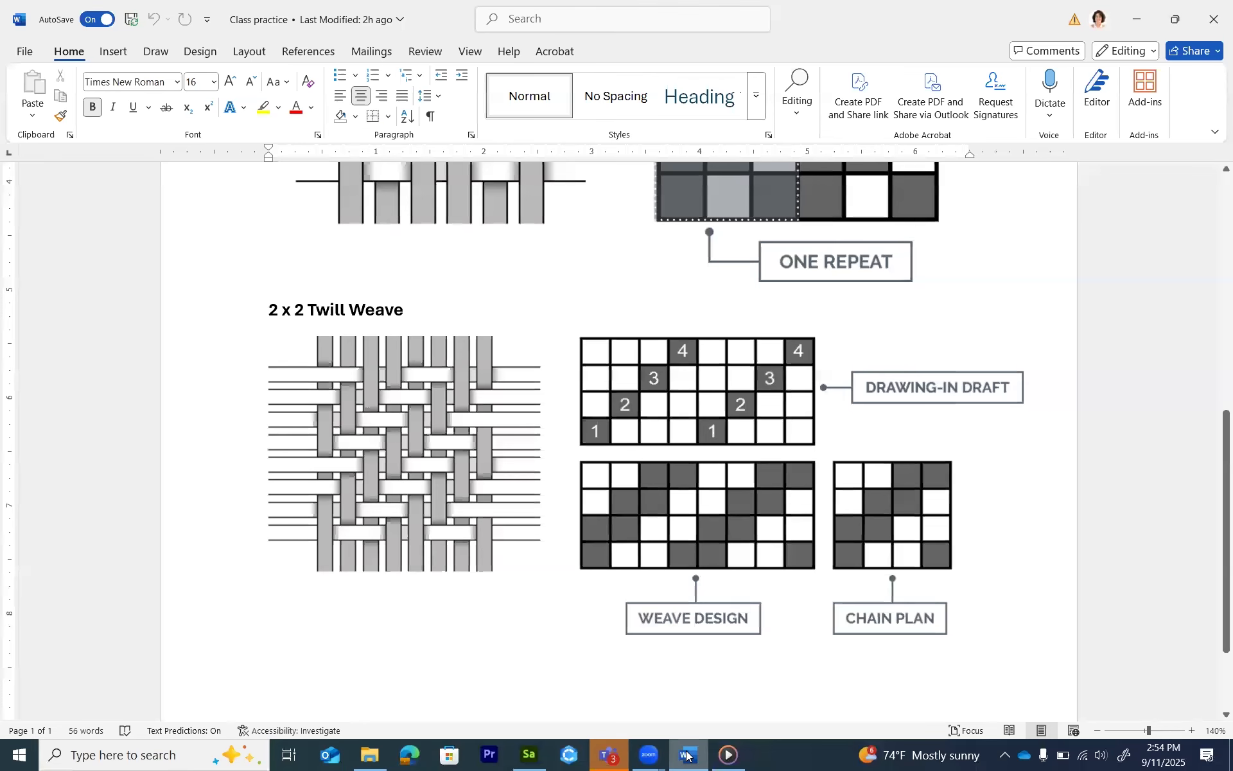
click(687, 755)
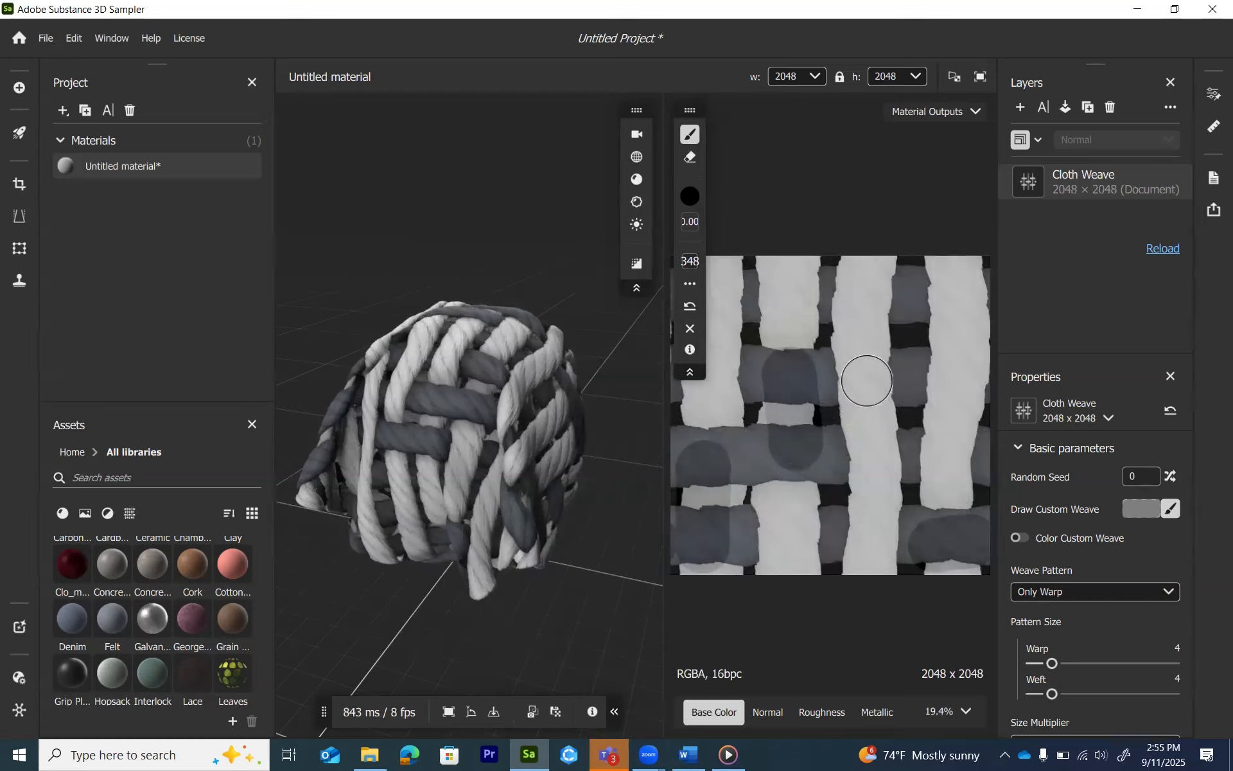
mouse_move(867, 381)
mouse_down()
mouse_move(897, 379)
mouse_move(837, 378)
mouse_up()
drag(858, 299, 965, 302)
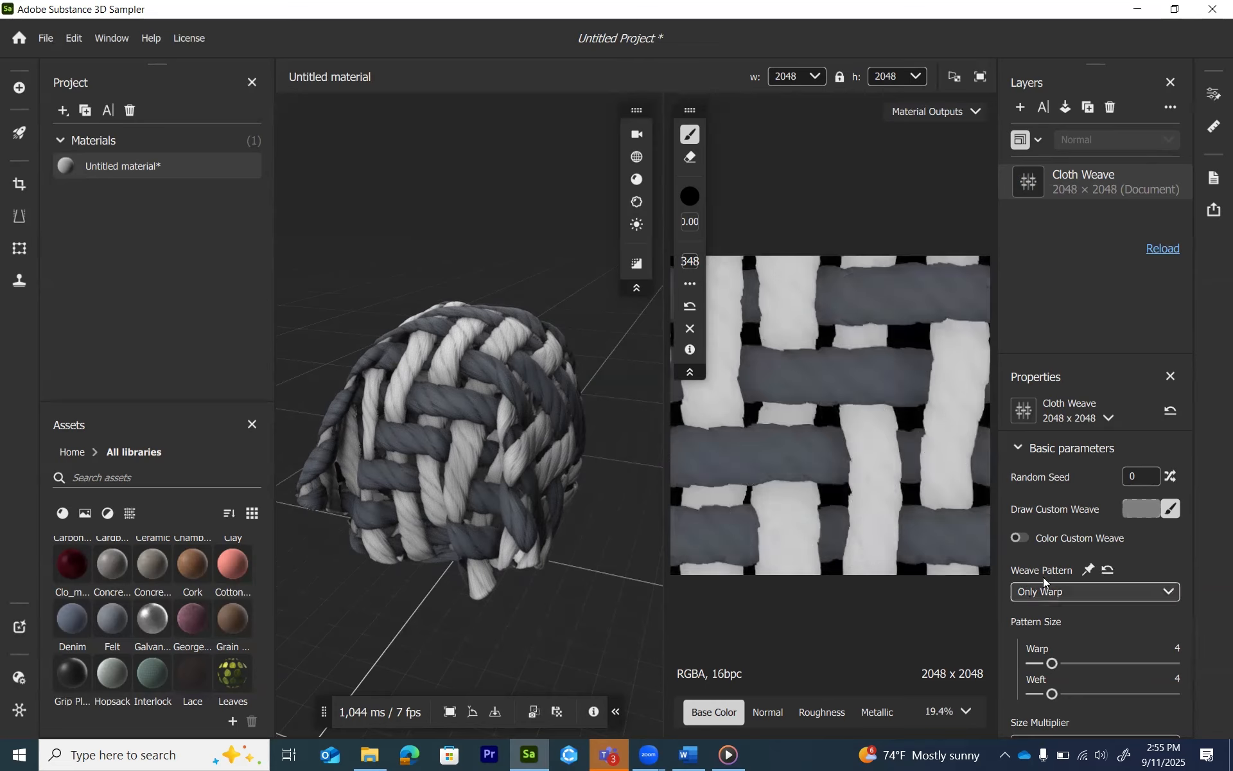
- Set the weave's Size Multiplier to x8 and enable Lock Weave To Size Multiplier
scroll(1123, 637, down, 5)
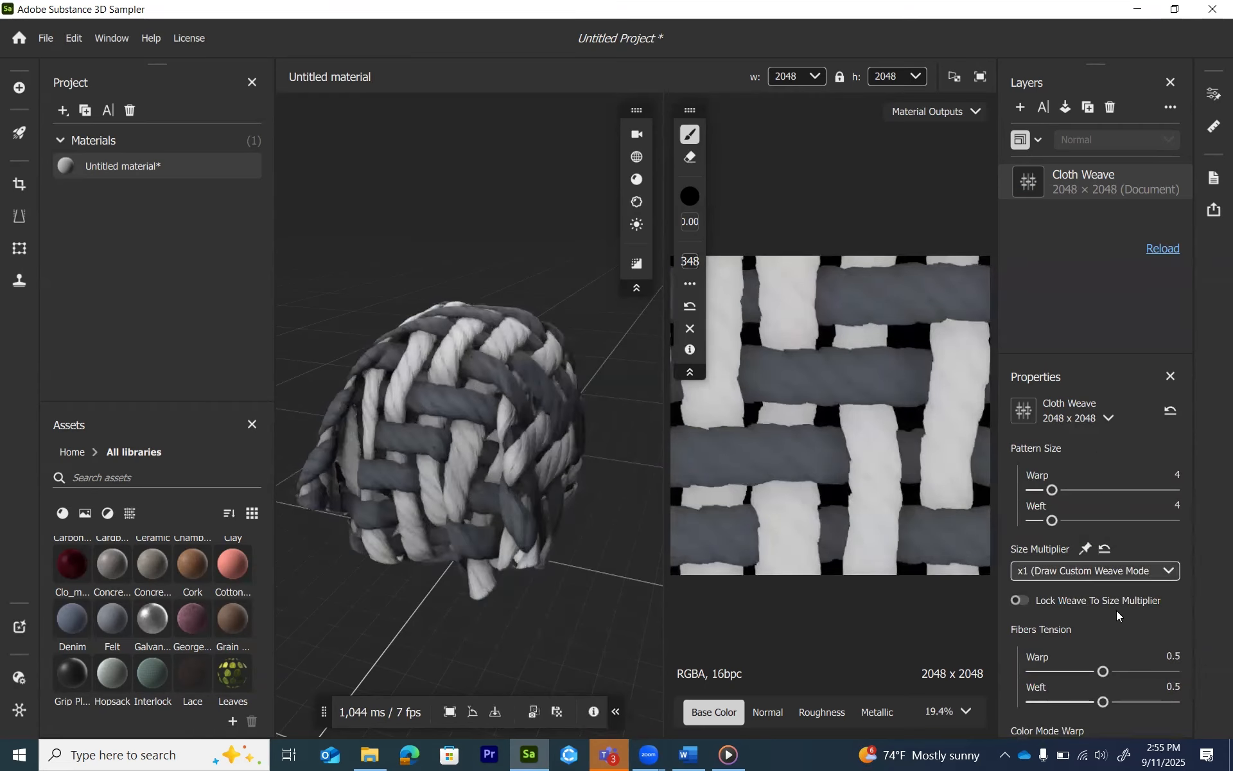
click(1138, 571)
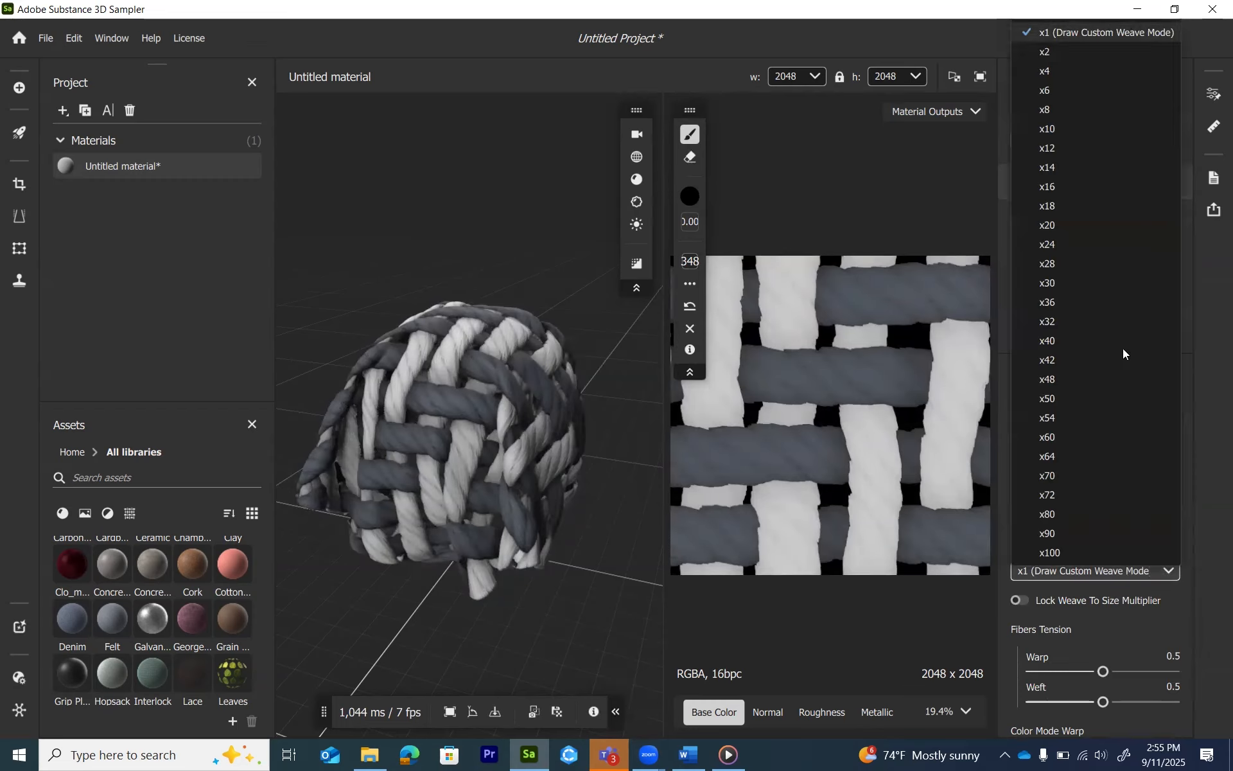
click(1056, 110)
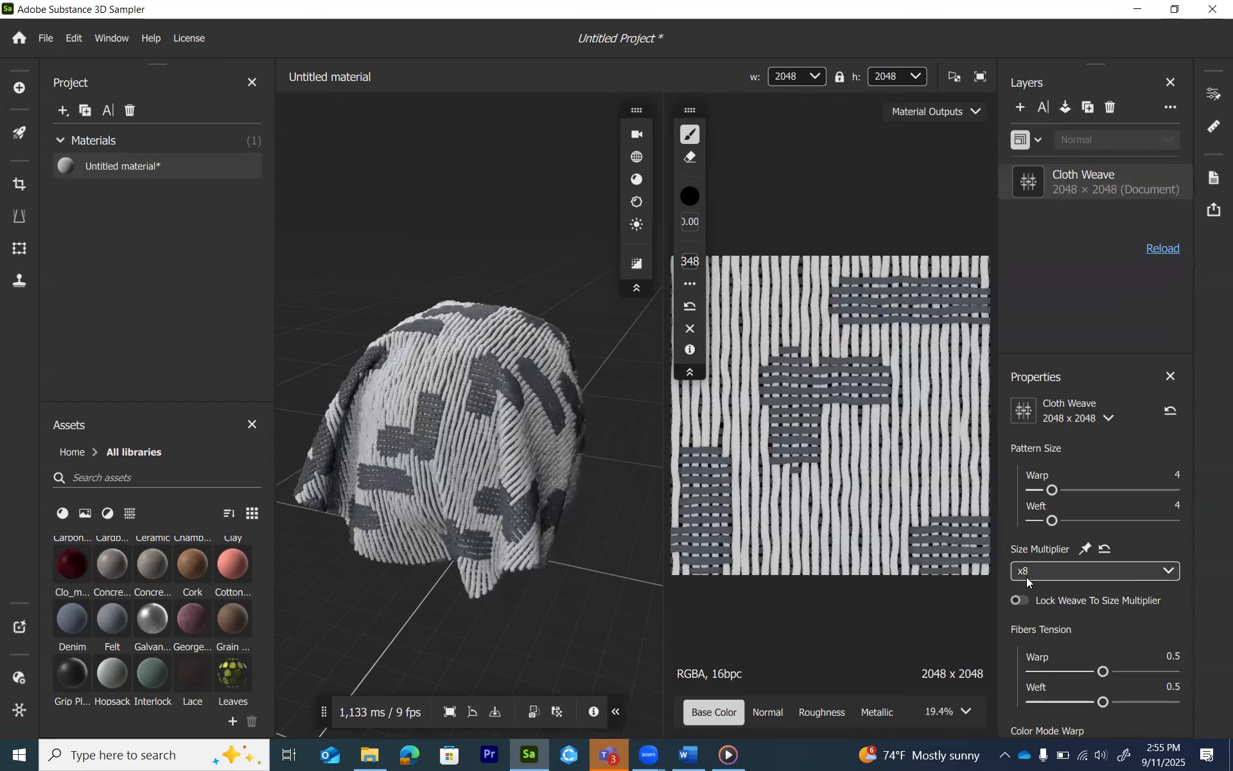
click(1018, 601)
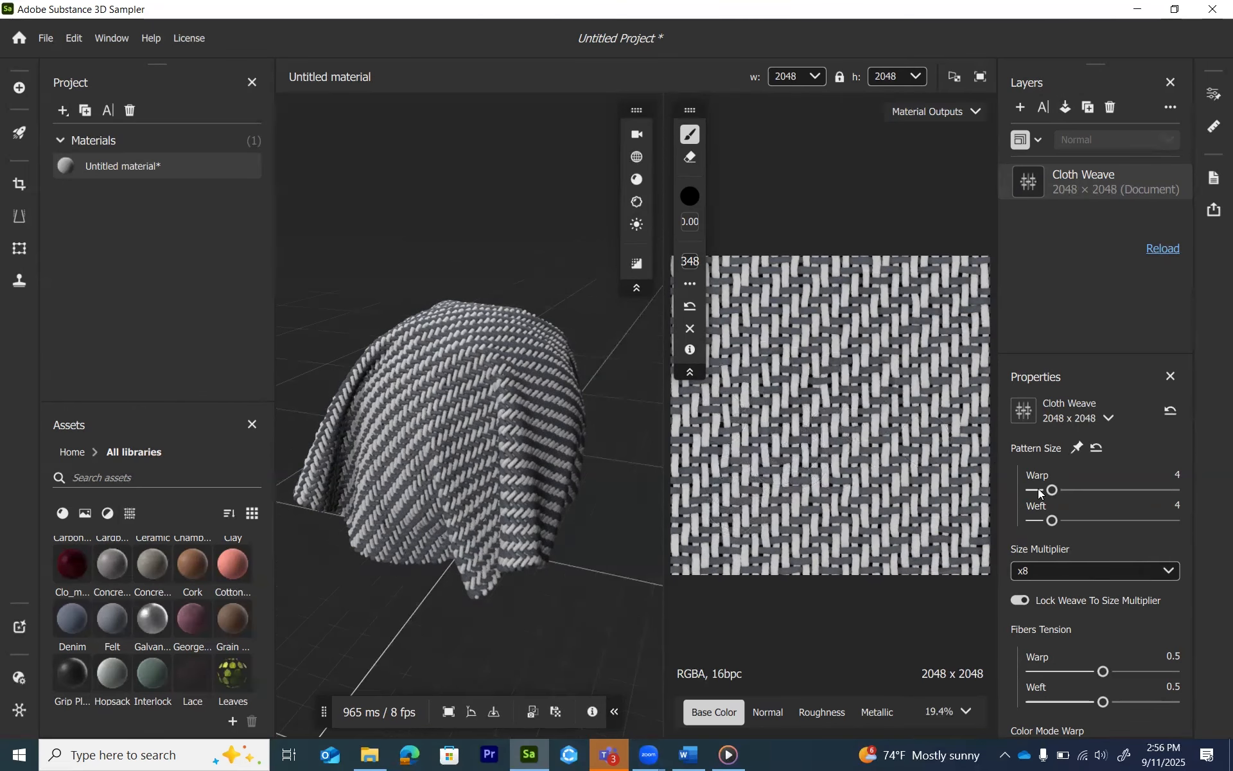
- Try several blues for Color Fiber 1 of Weft 1 and settle on dark blue #092b5d
scroll(1179, 690, down, 2)
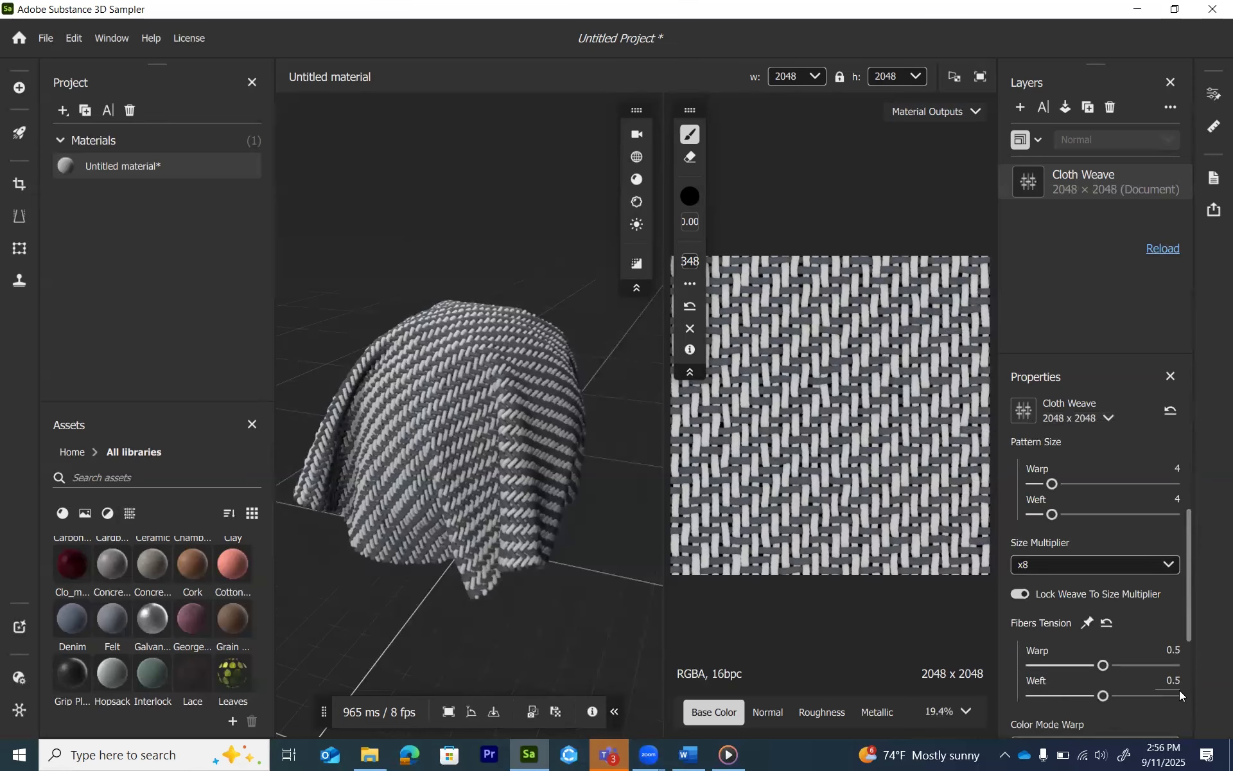
scroll(1180, 690, down, 1)
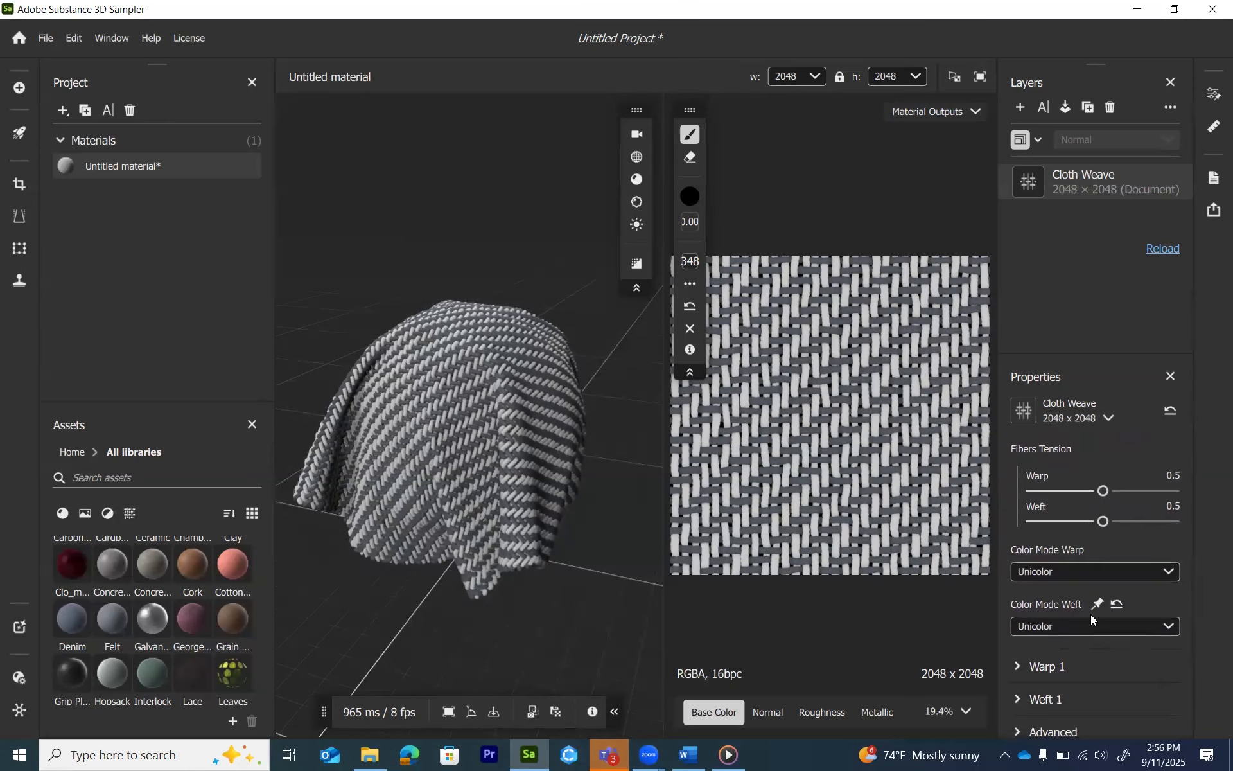
scroll(1027, 621, down, 1)
click(1040, 620)
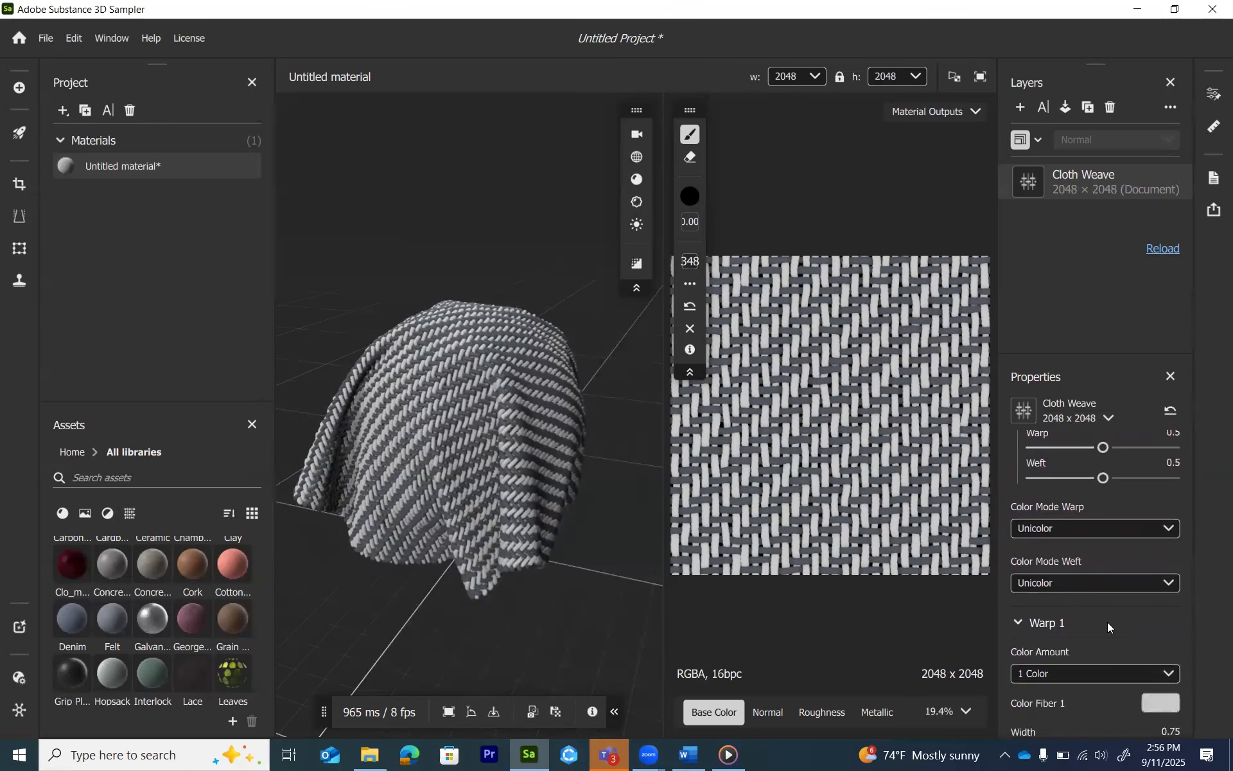
click(1026, 623)
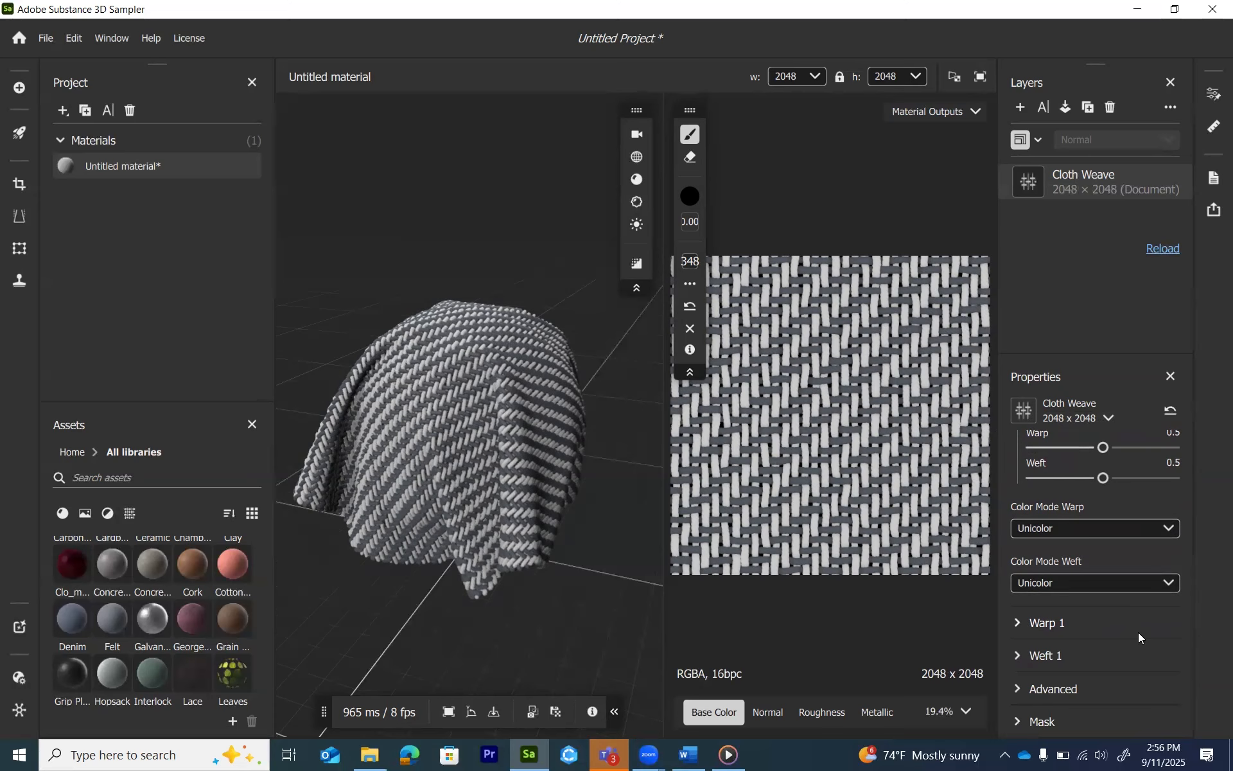
click(1022, 654)
scroll(1130, 642, down, 3)
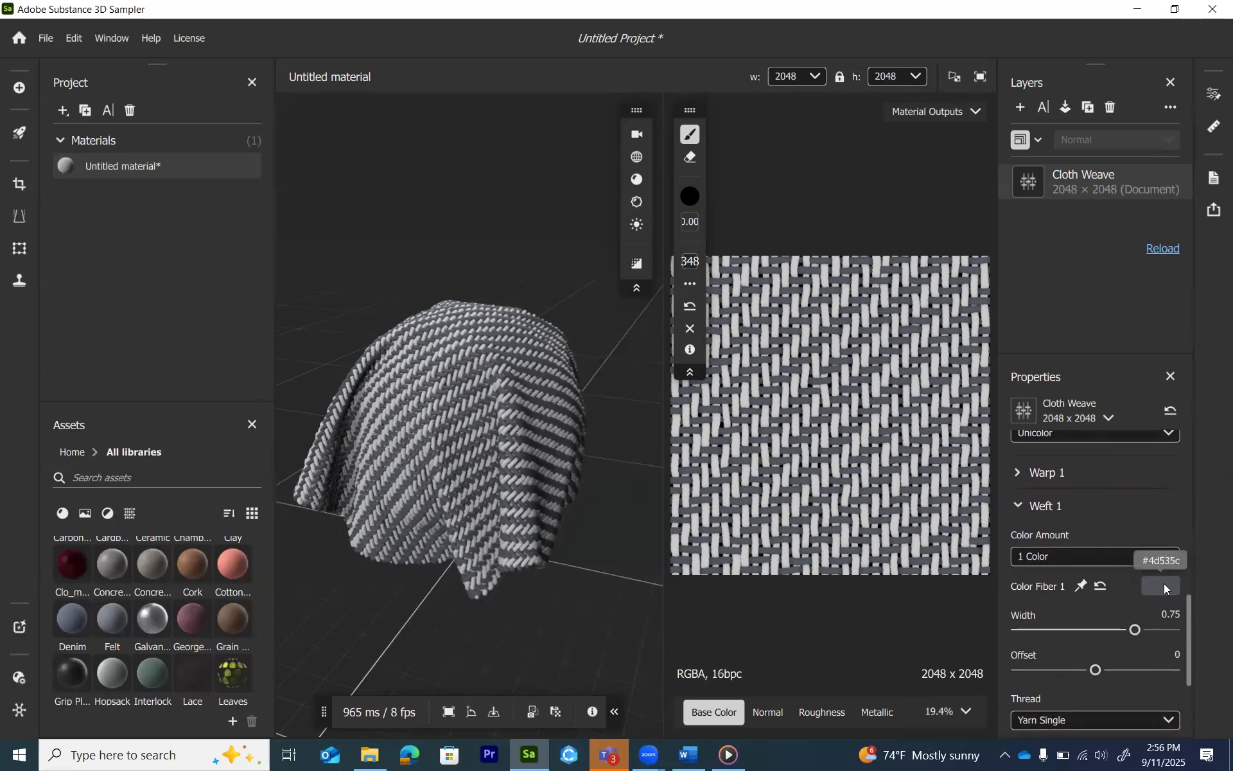
click(1164, 586)
click(548, 196)
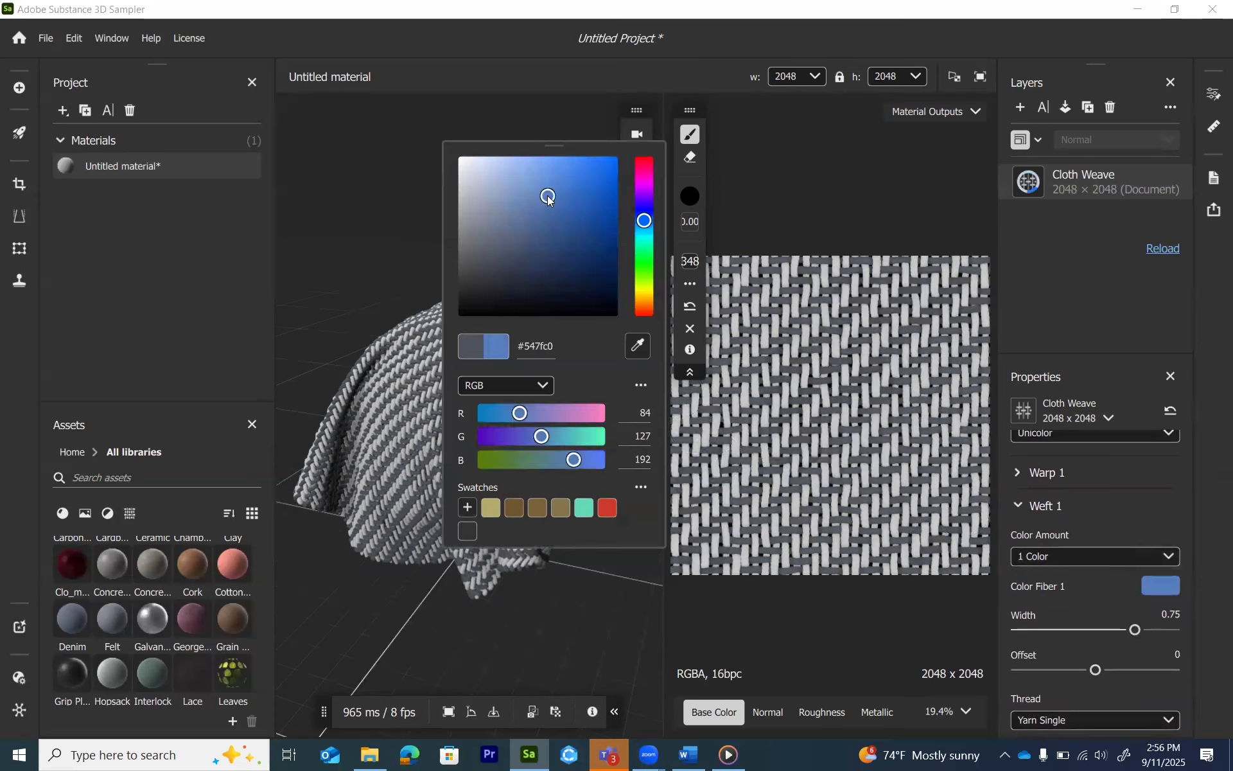
drag(548, 196, 565, 181)
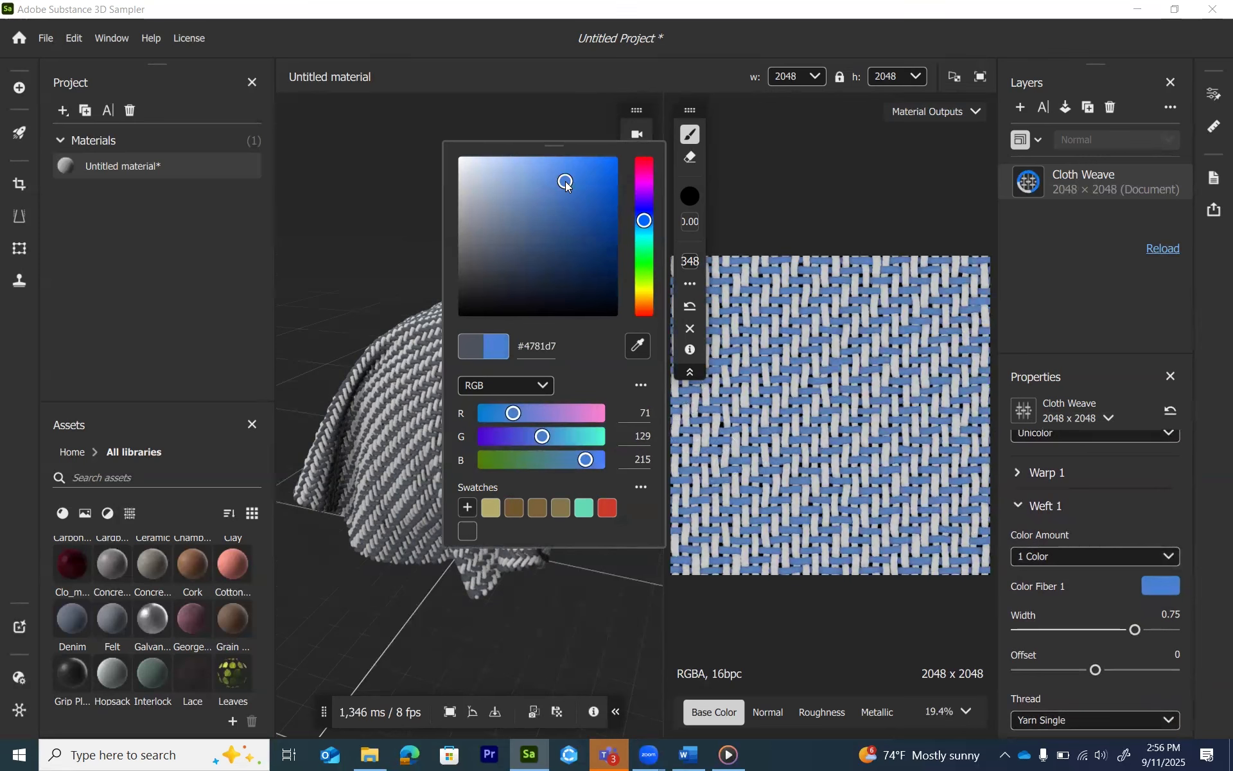
click(586, 190)
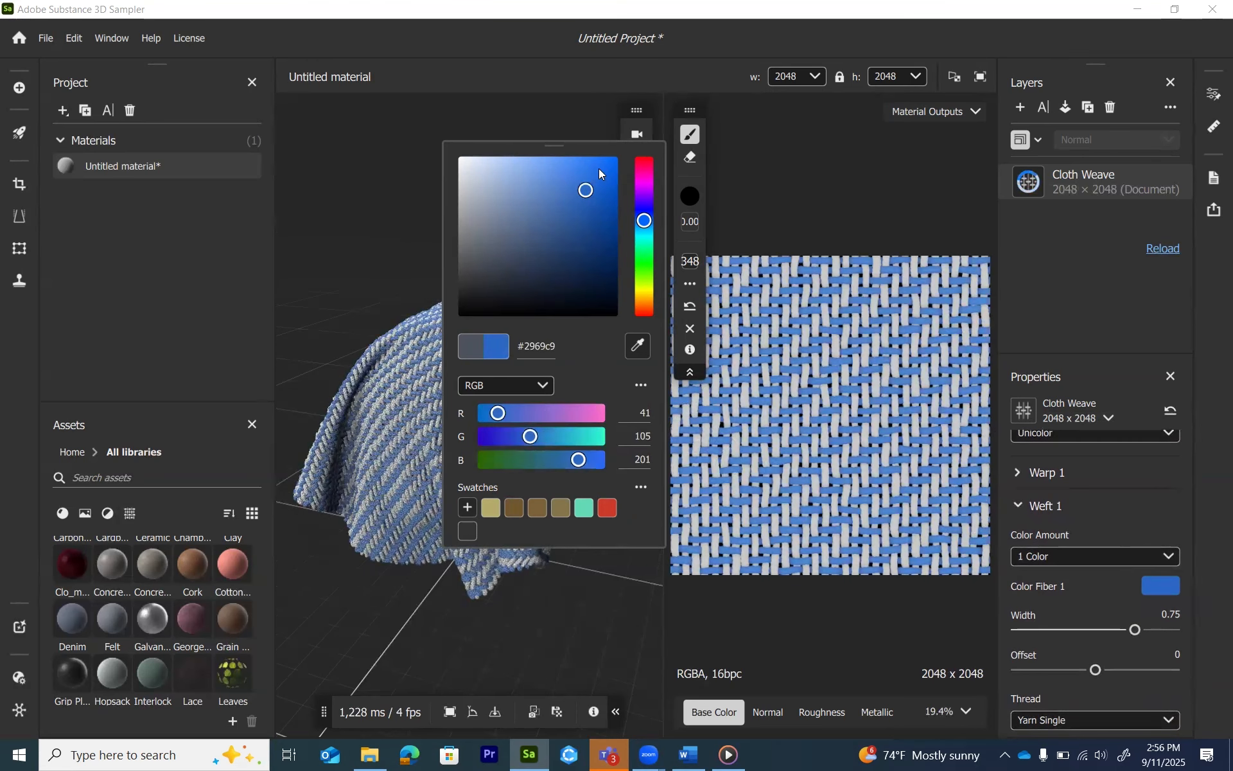
click(588, 166)
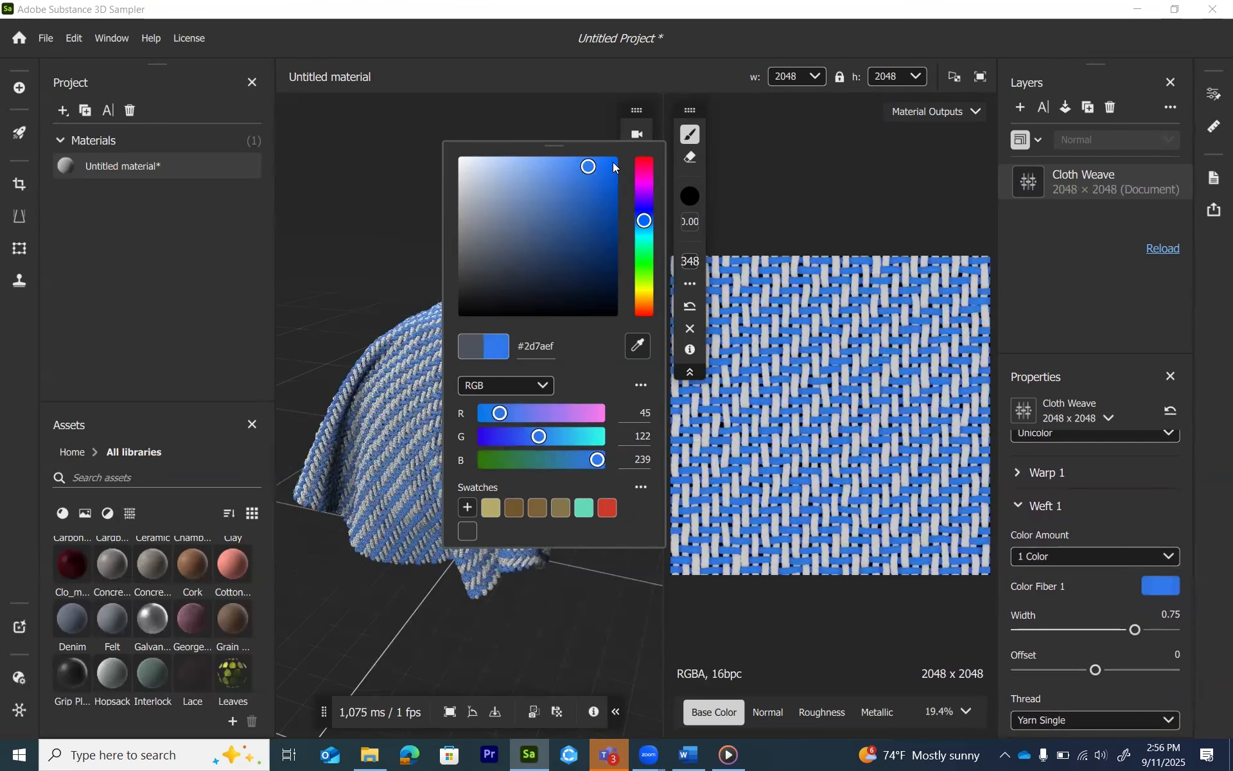
click(613, 163)
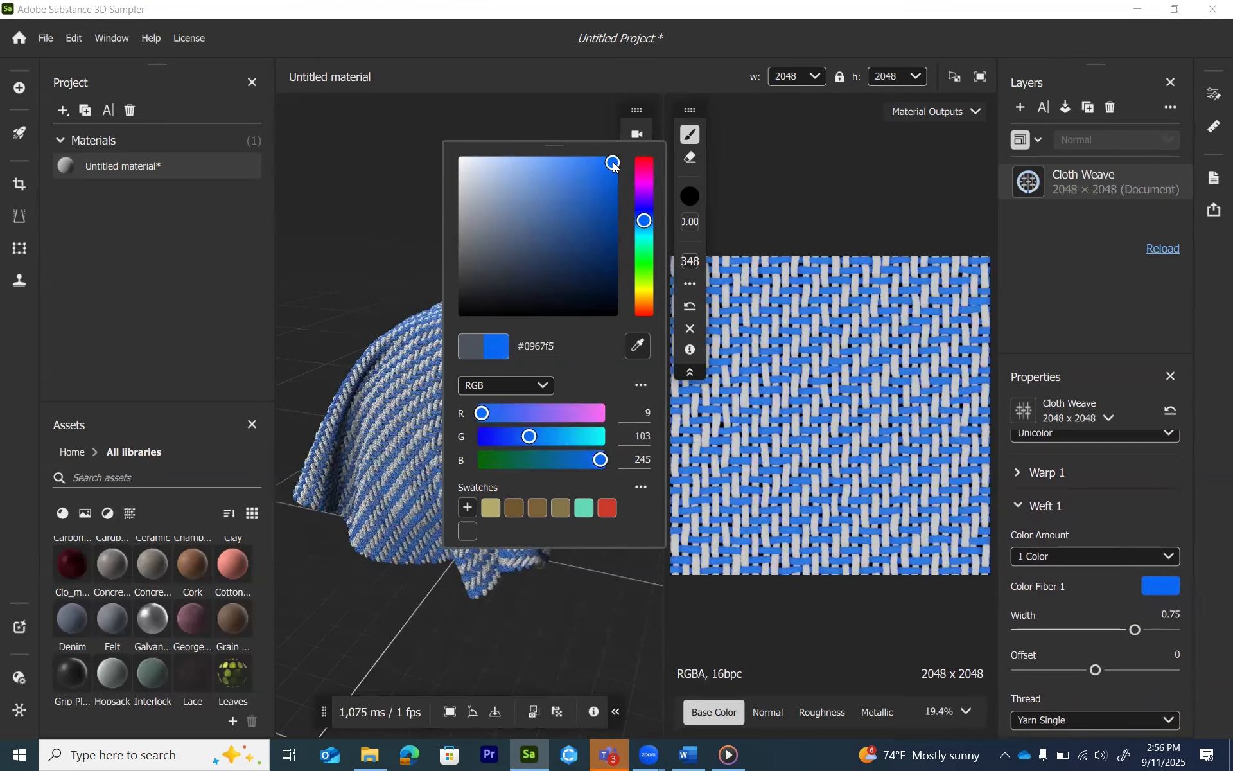
click(609, 234)
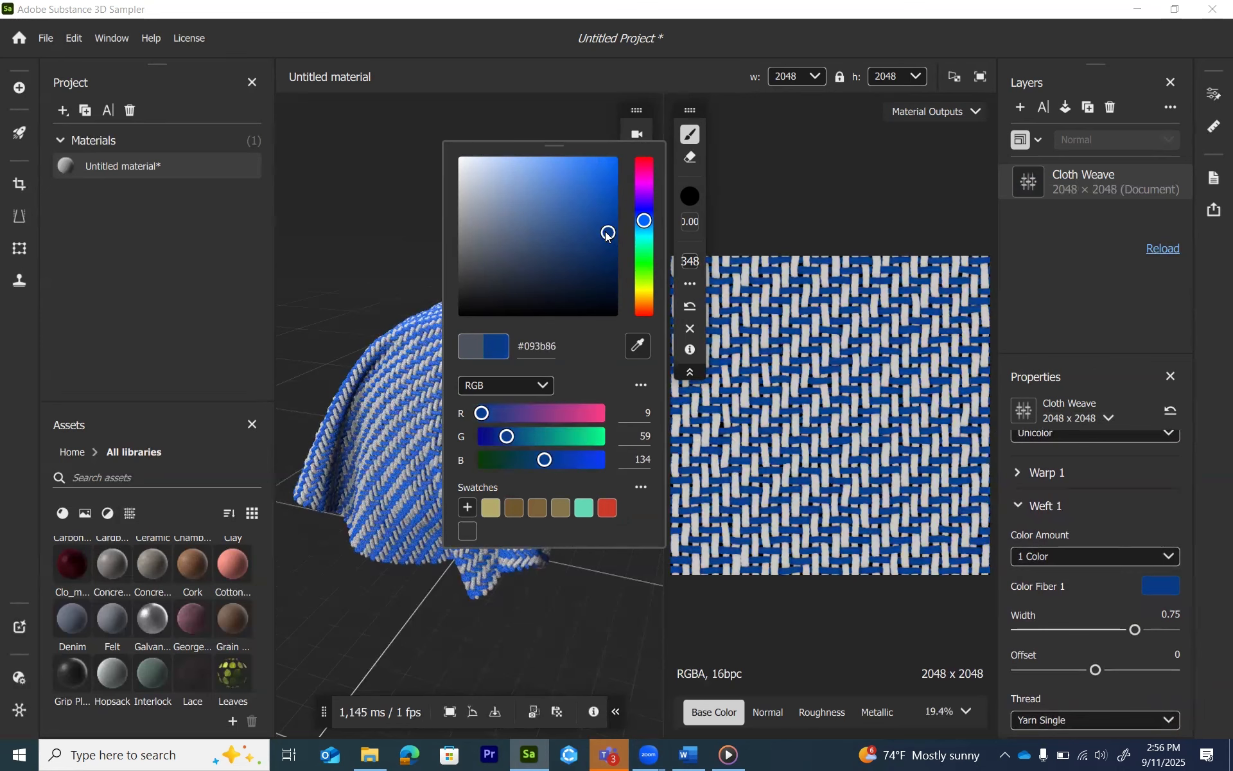
click(605, 264)
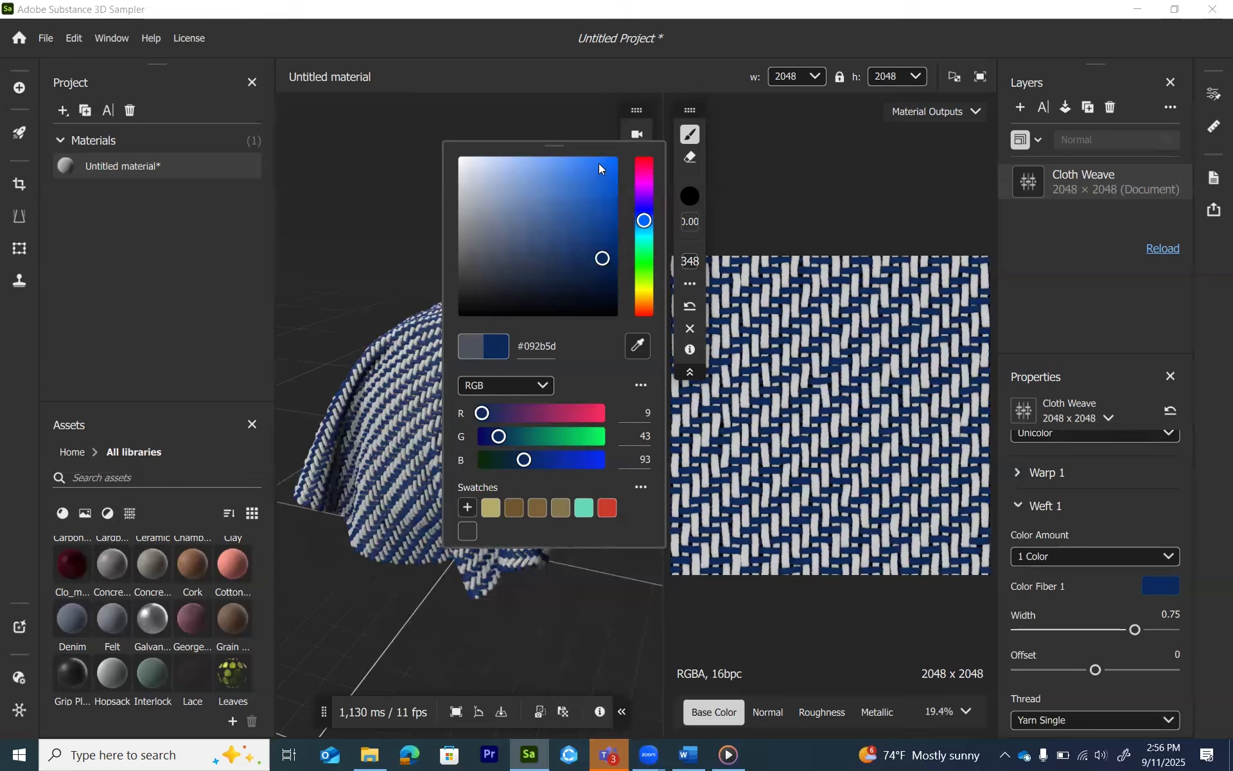
scroll(1129, 502, up, 3)
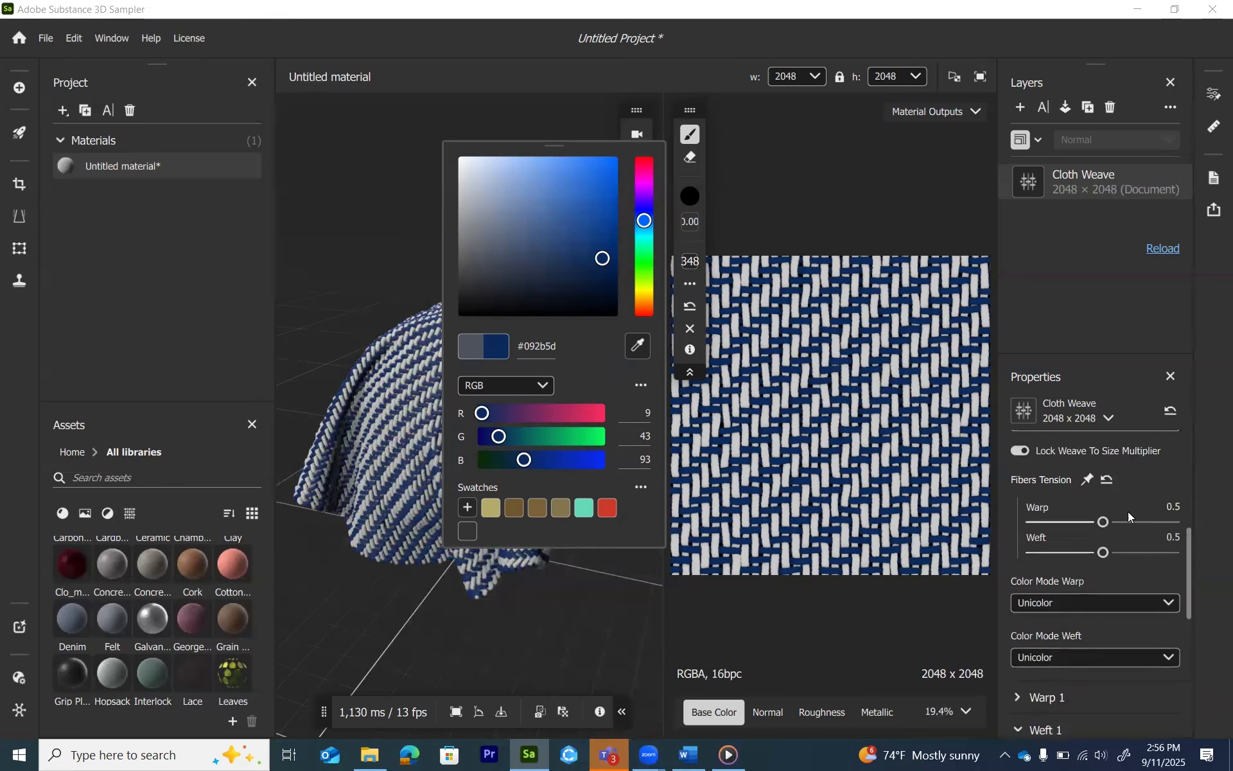
- Raise the weave's Size Multiplier to x16 for a finer twill
scroll(1128, 512, up, 5)
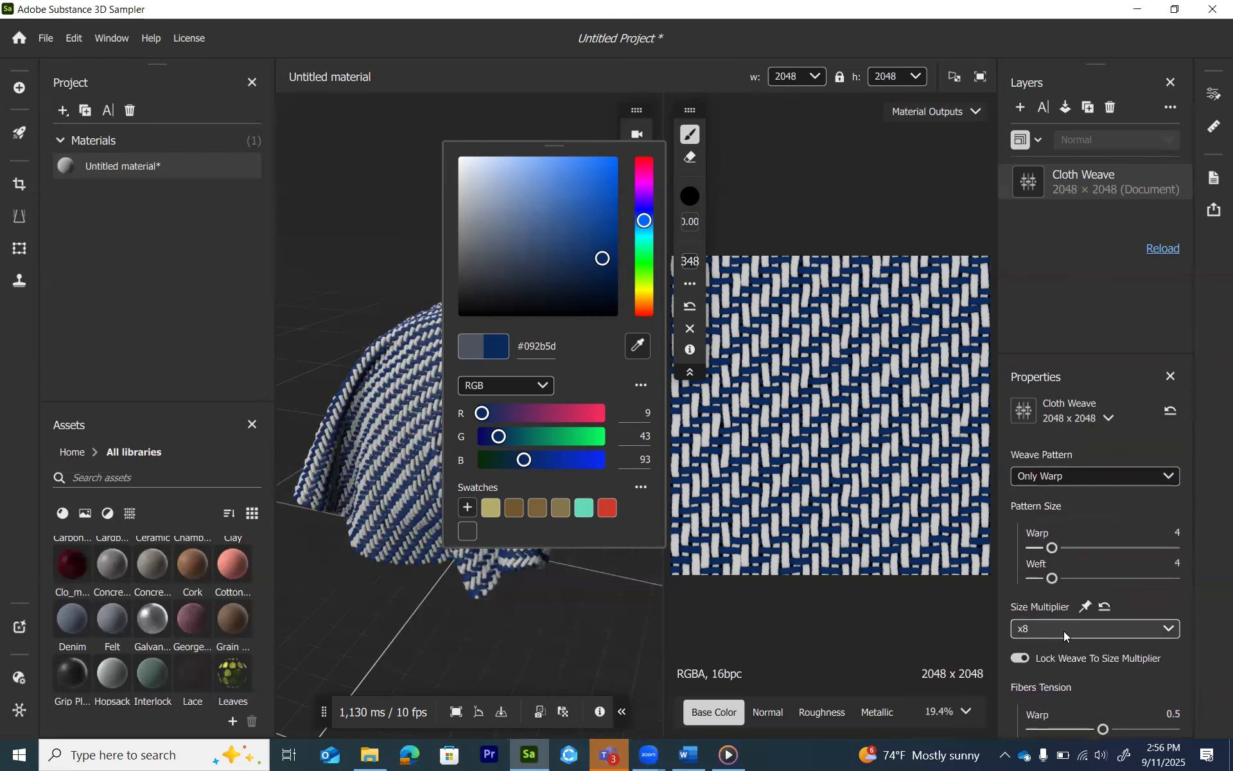
click(1064, 631)
click(1064, 631)
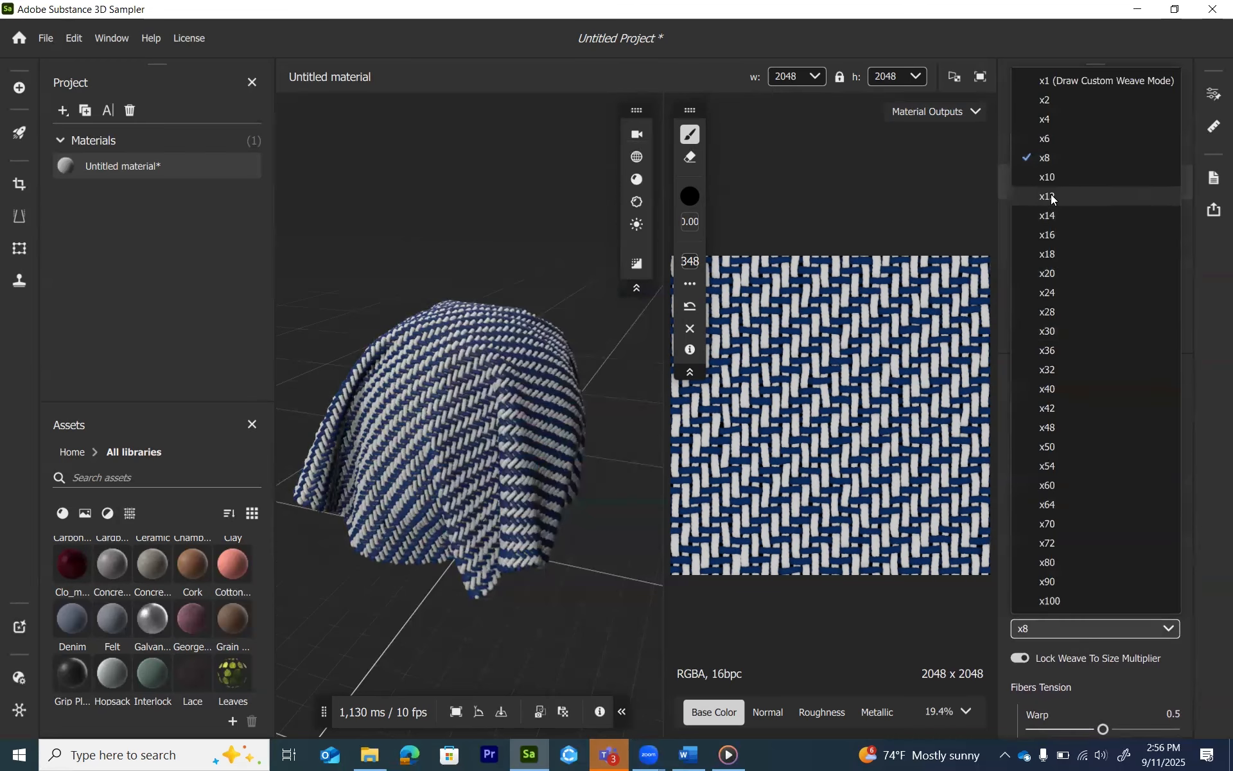
click(1057, 234)
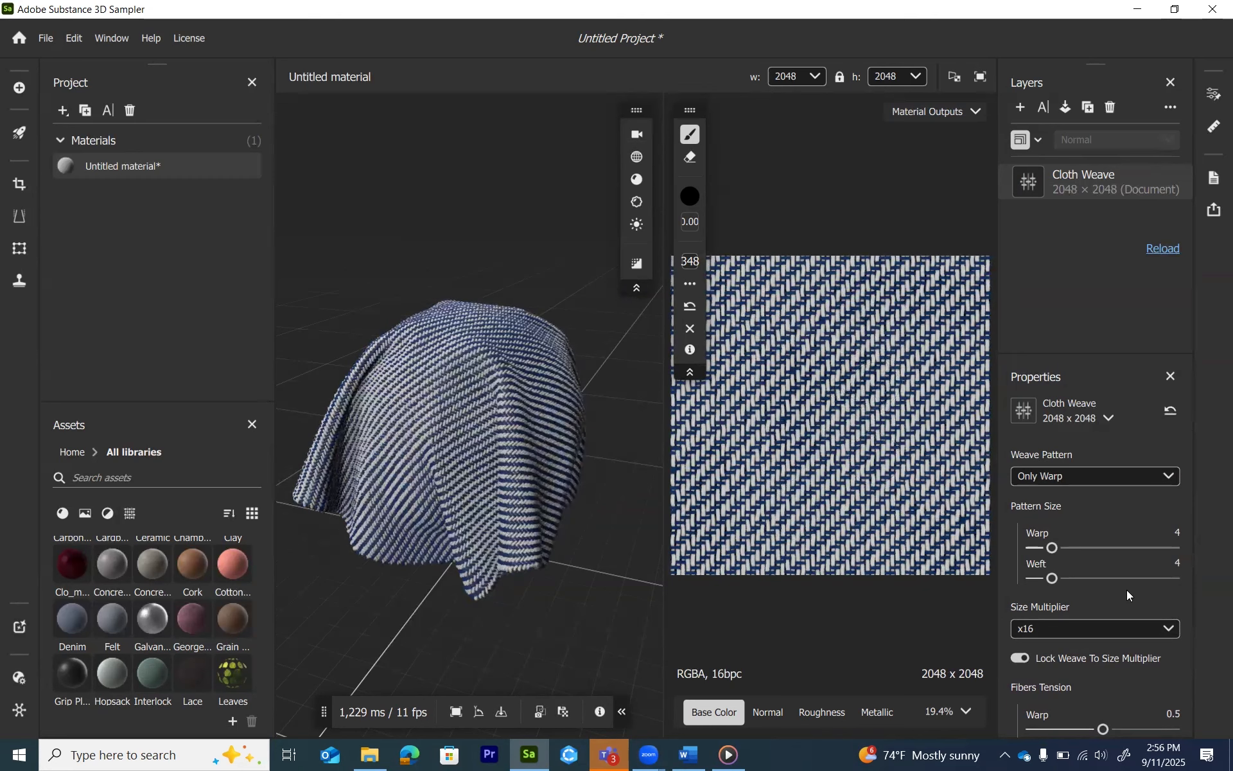
scroll(1131, 616, down, 3)
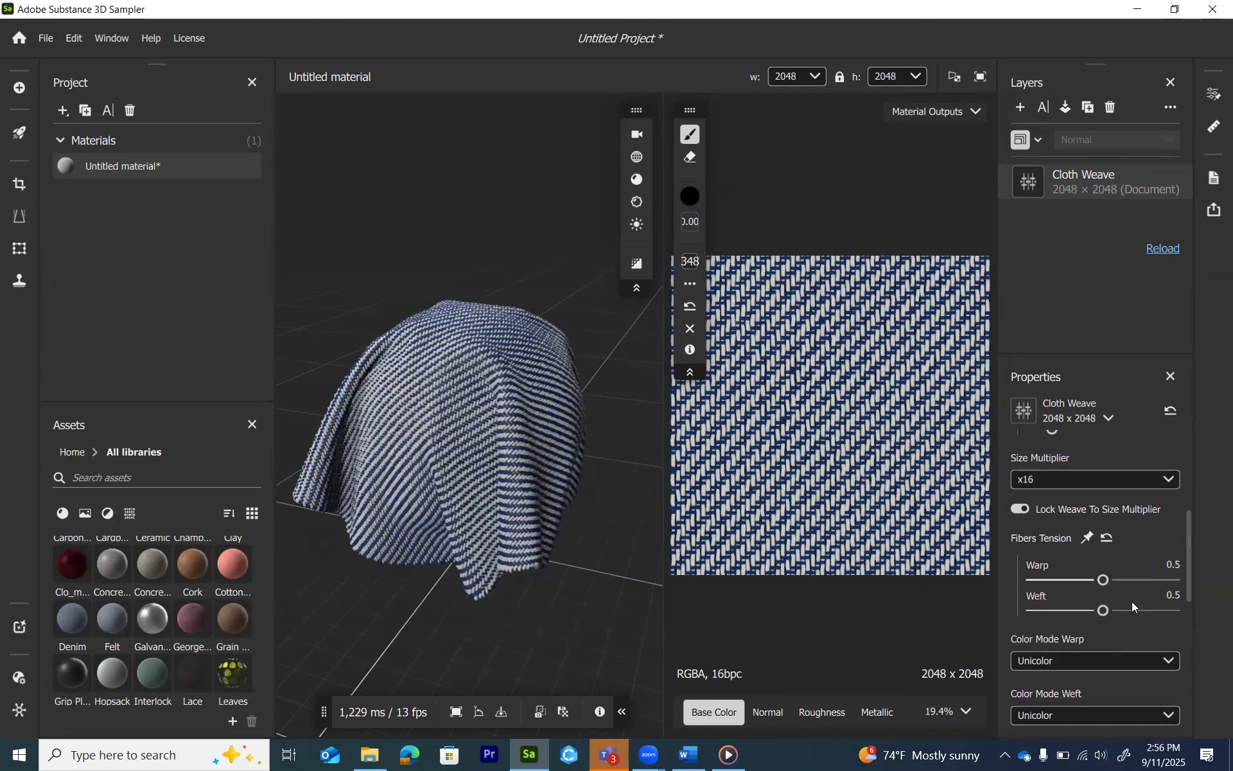
scroll(1132, 602, up, 3)
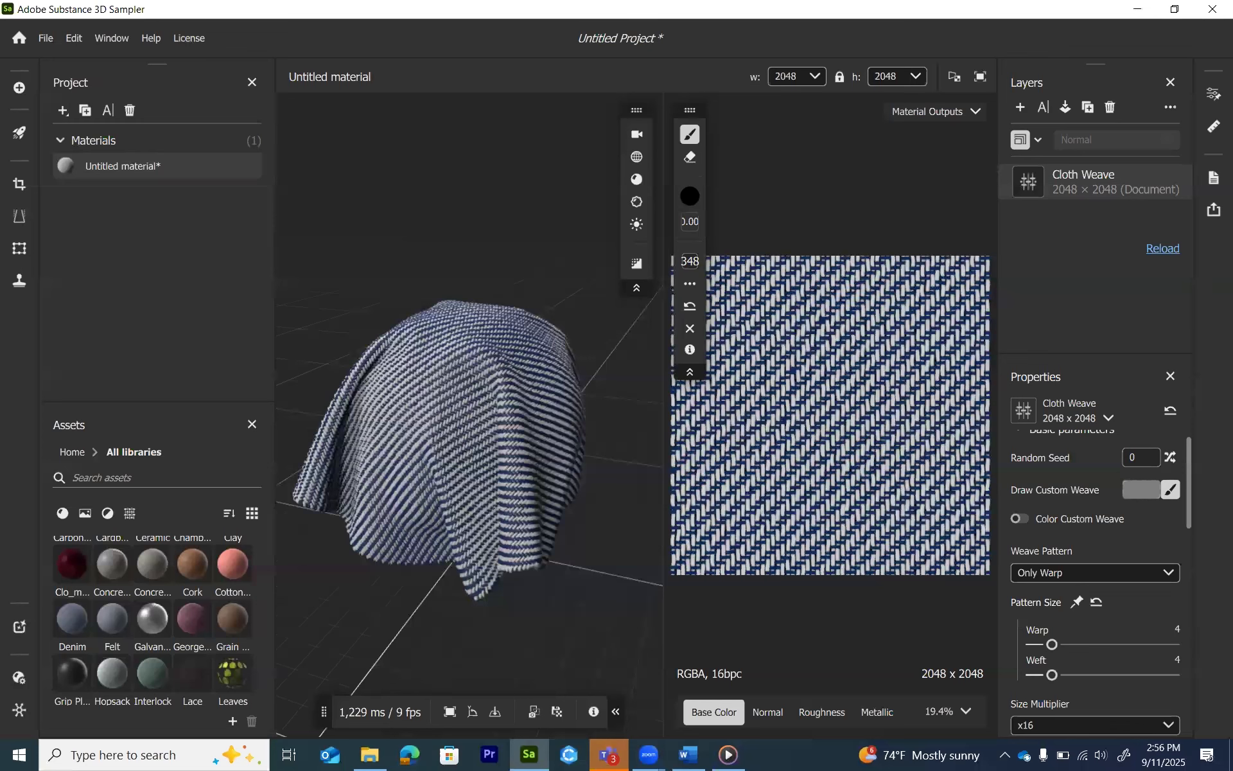
scroll(1110, 546, up, 1)
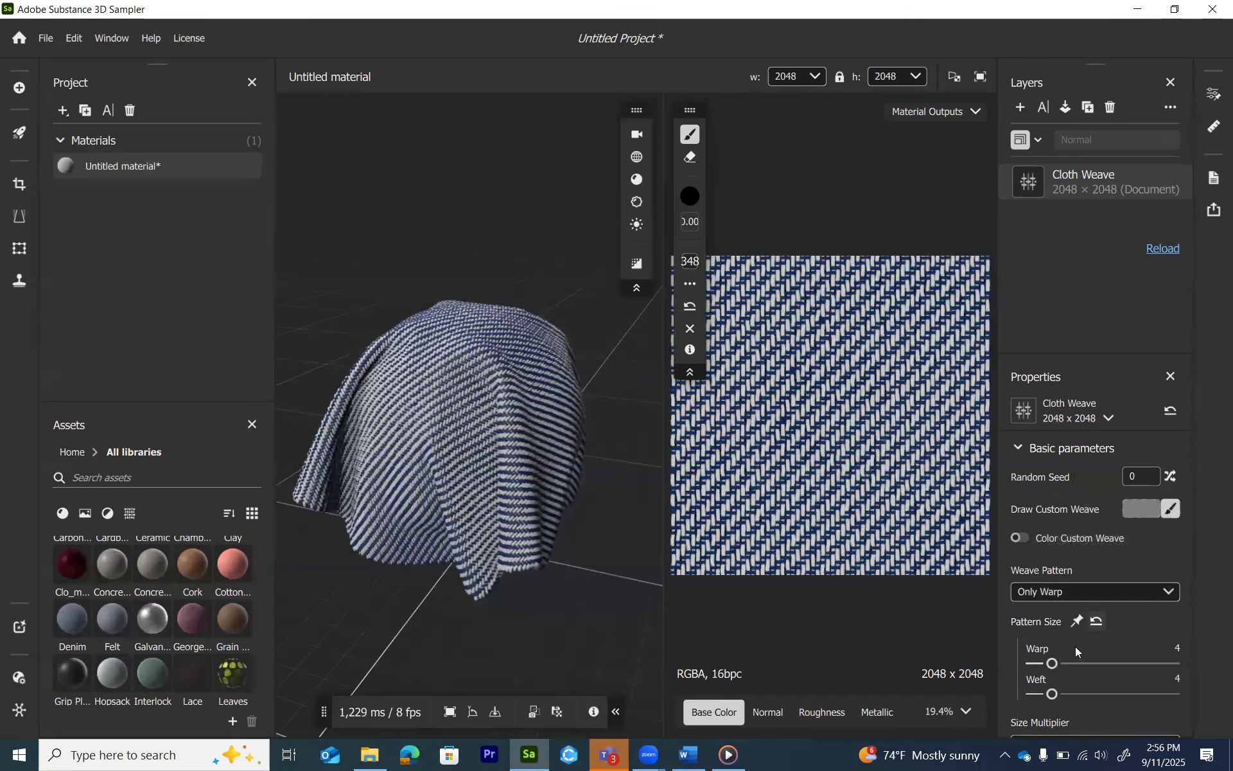
- Set the preview material's texture tiling to 3 and inspect the twill on the draped cloth up close
click(635, 177)
drag(536, 299, 606, 303)
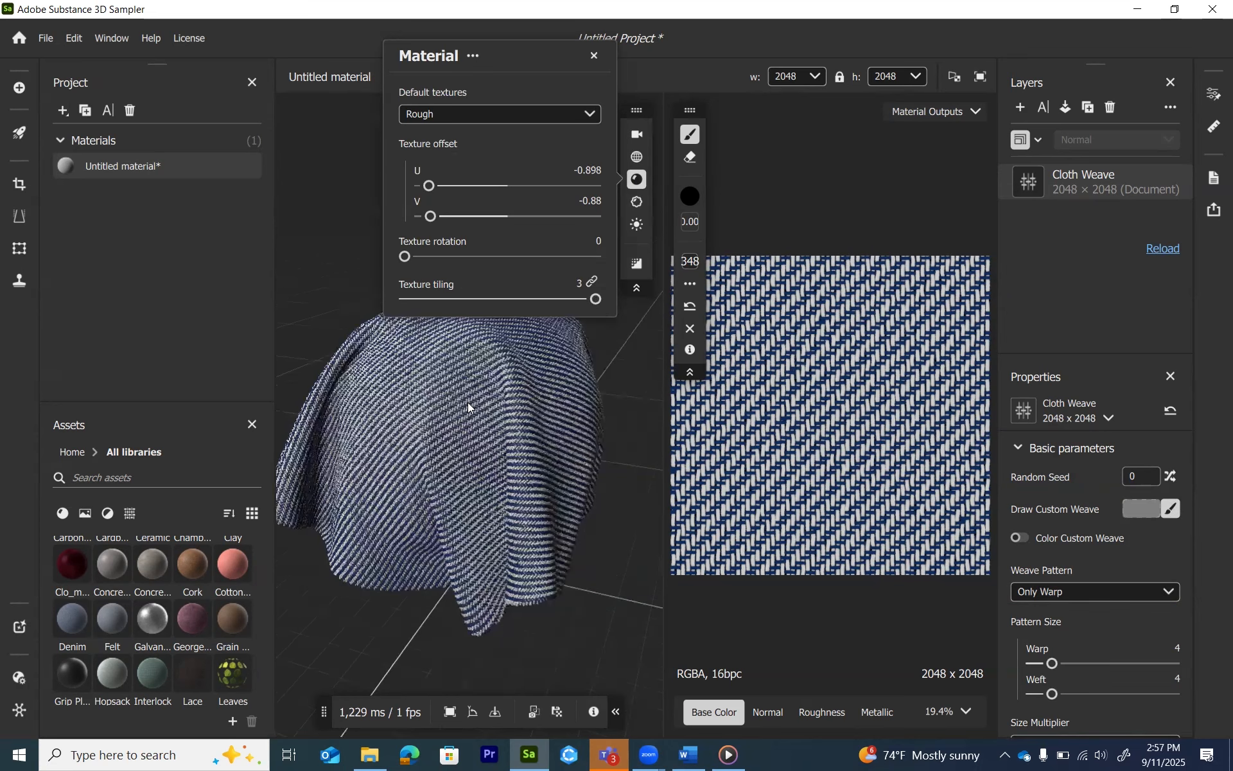
scroll(467, 403, up, 5)
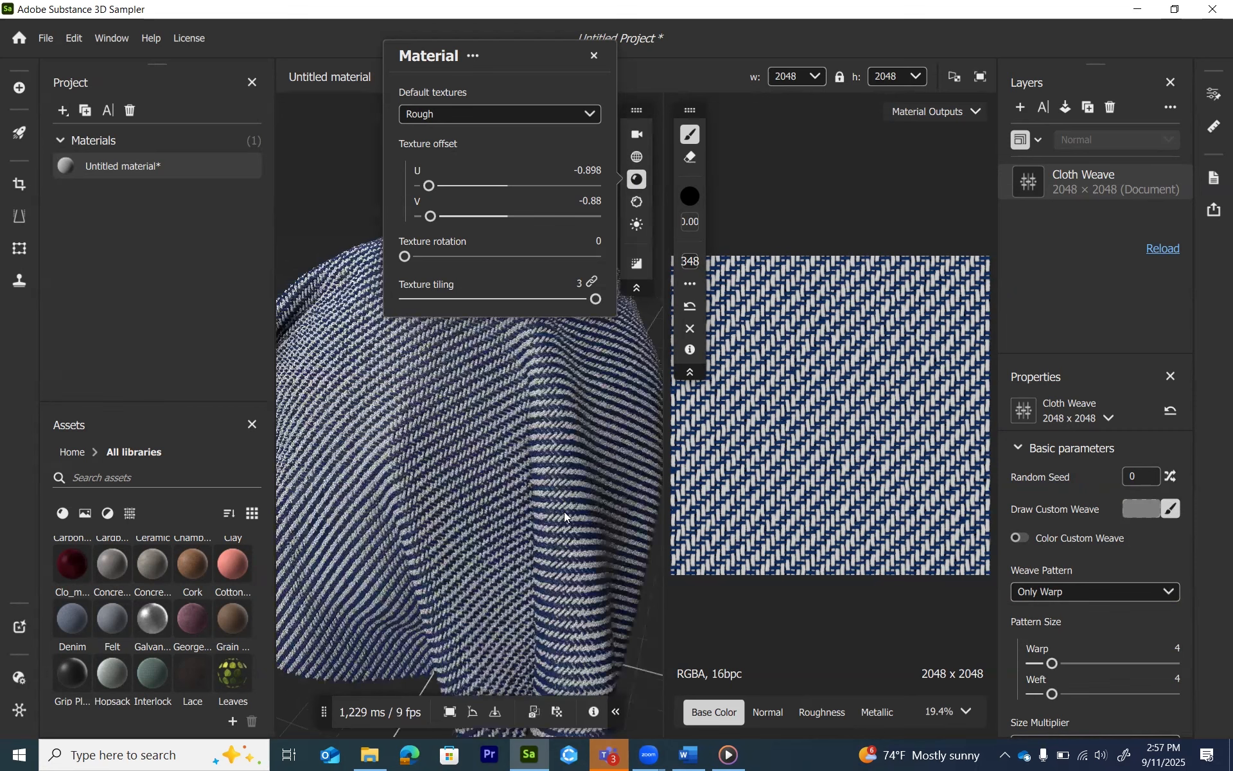
scroll(458, 434, down, 1)
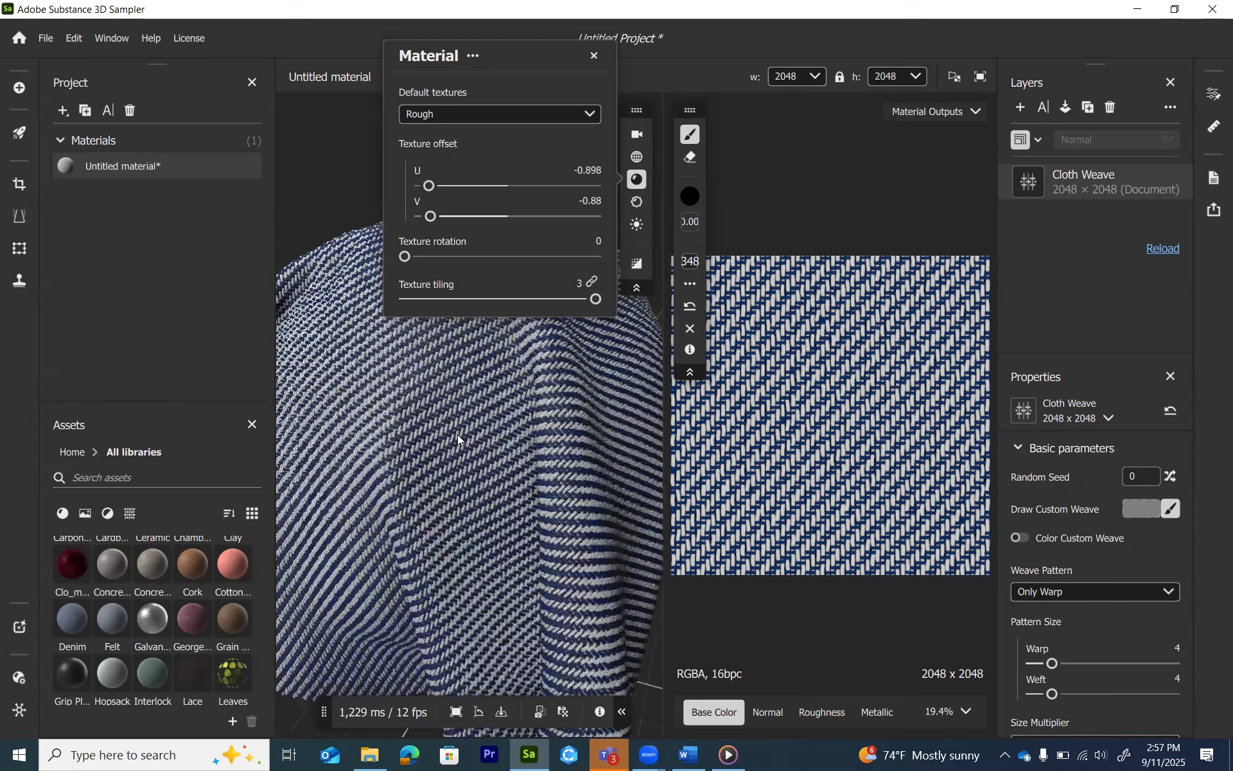
scroll(457, 433, up, 2)
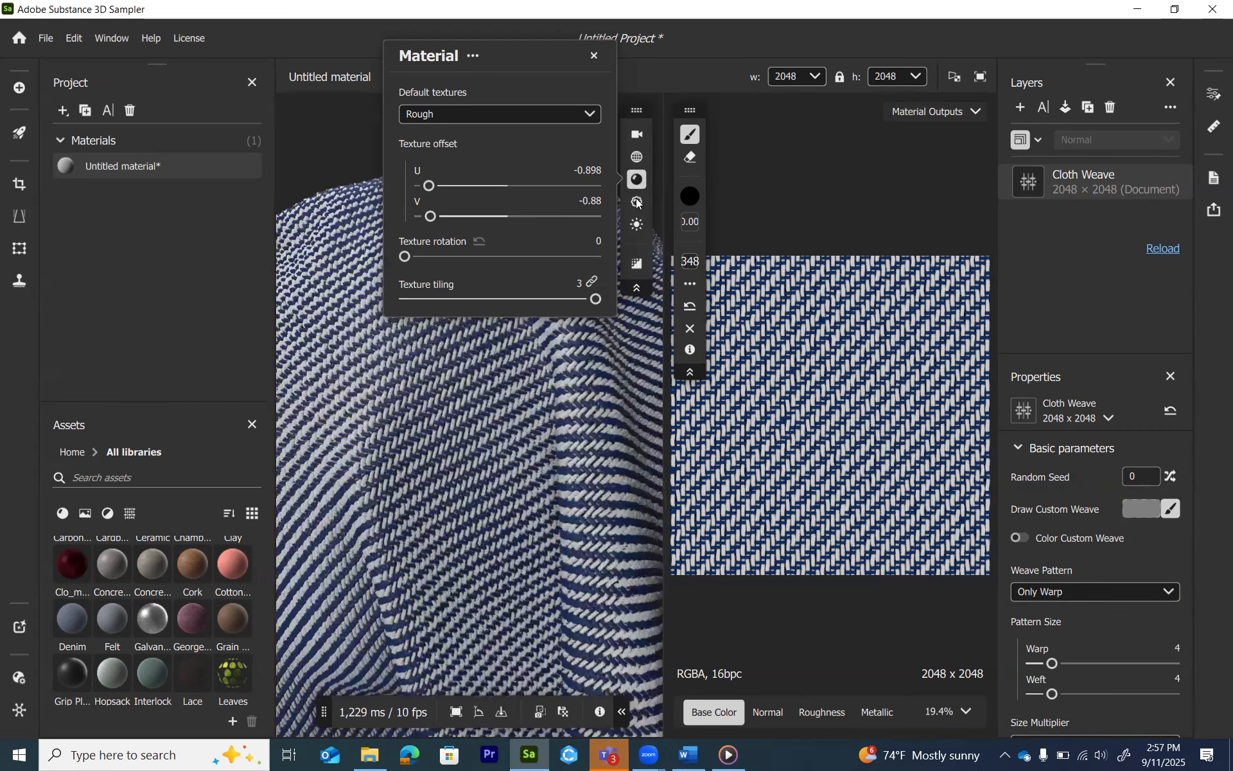
- Set the displacement Height Scale to 0.01 and inspect the yarn relief on the draped cloth
click(637, 203)
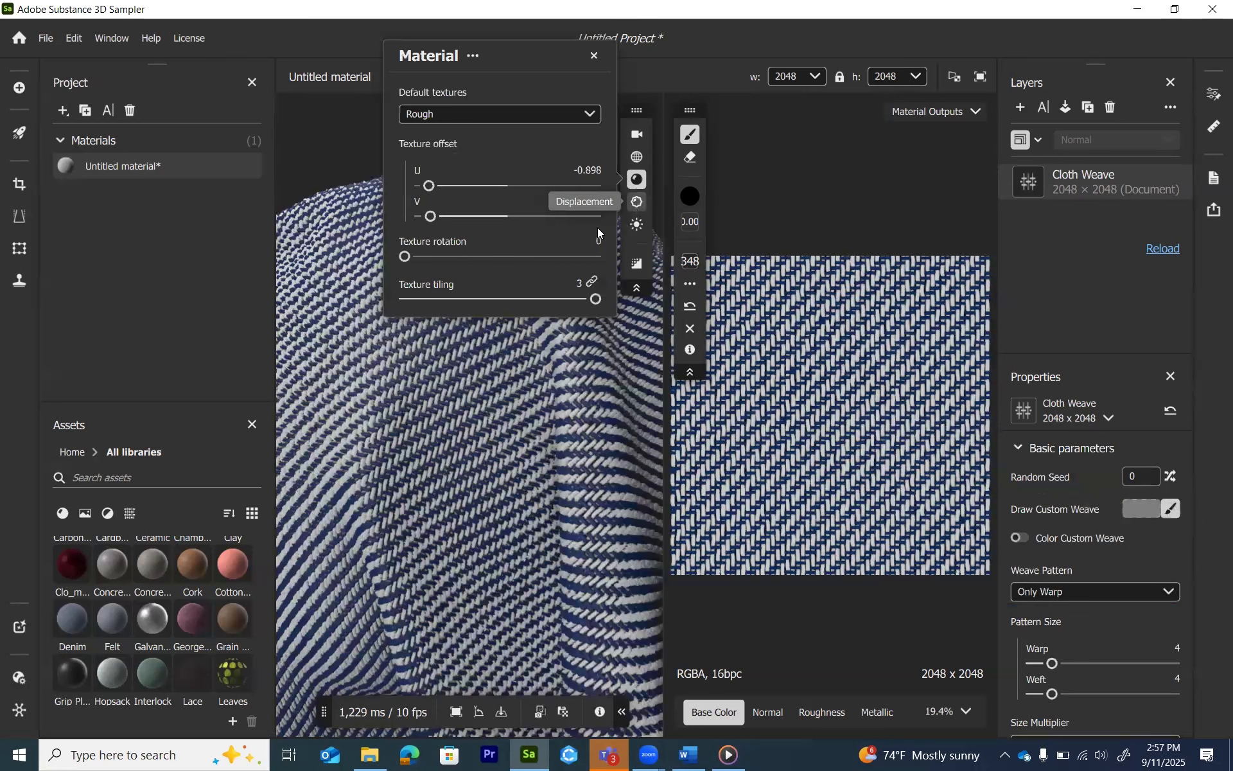
click(599, 231)
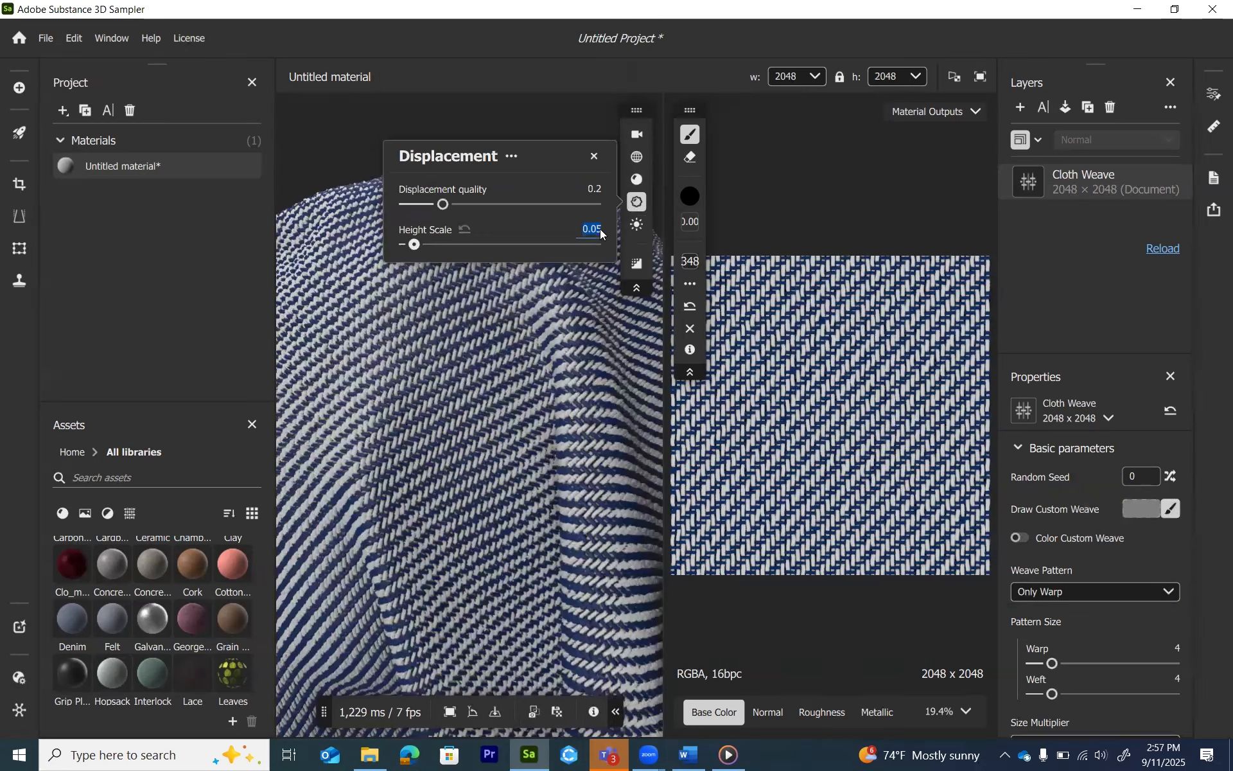
drag(415, 249, 406, 250)
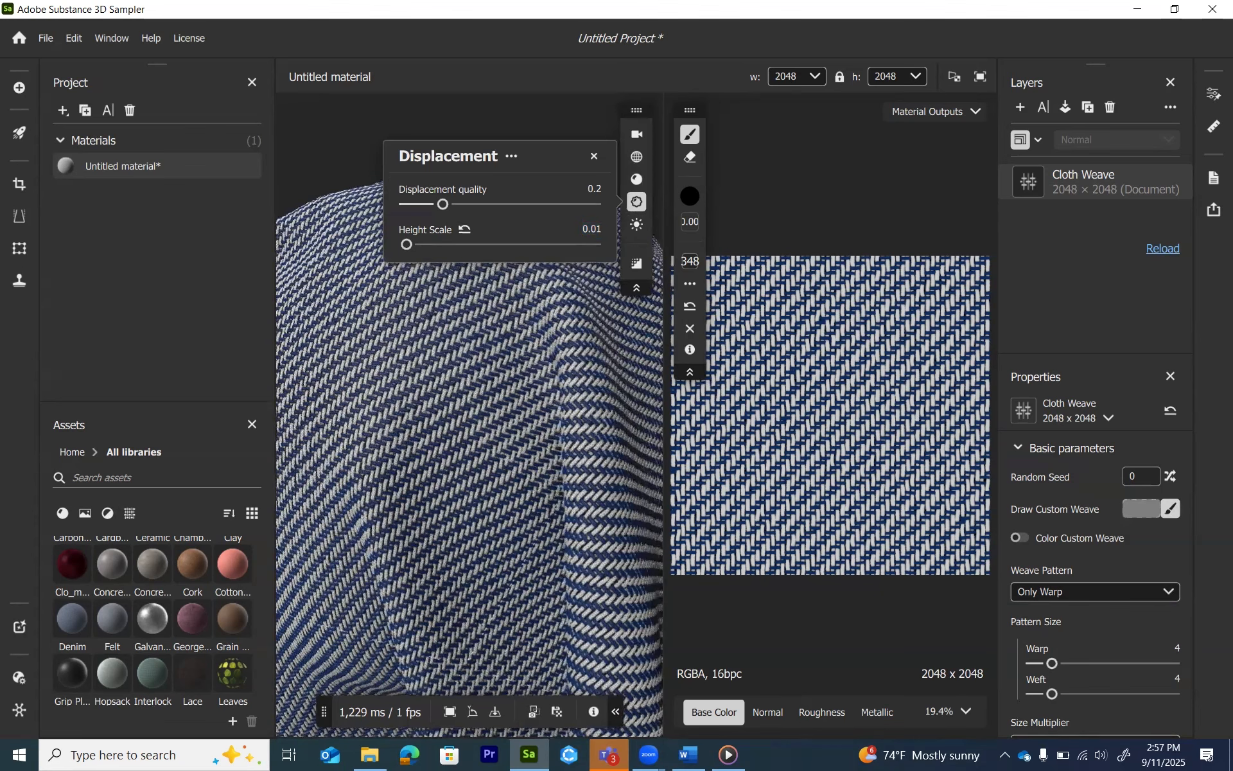
scroll(462, 474, up, 2)
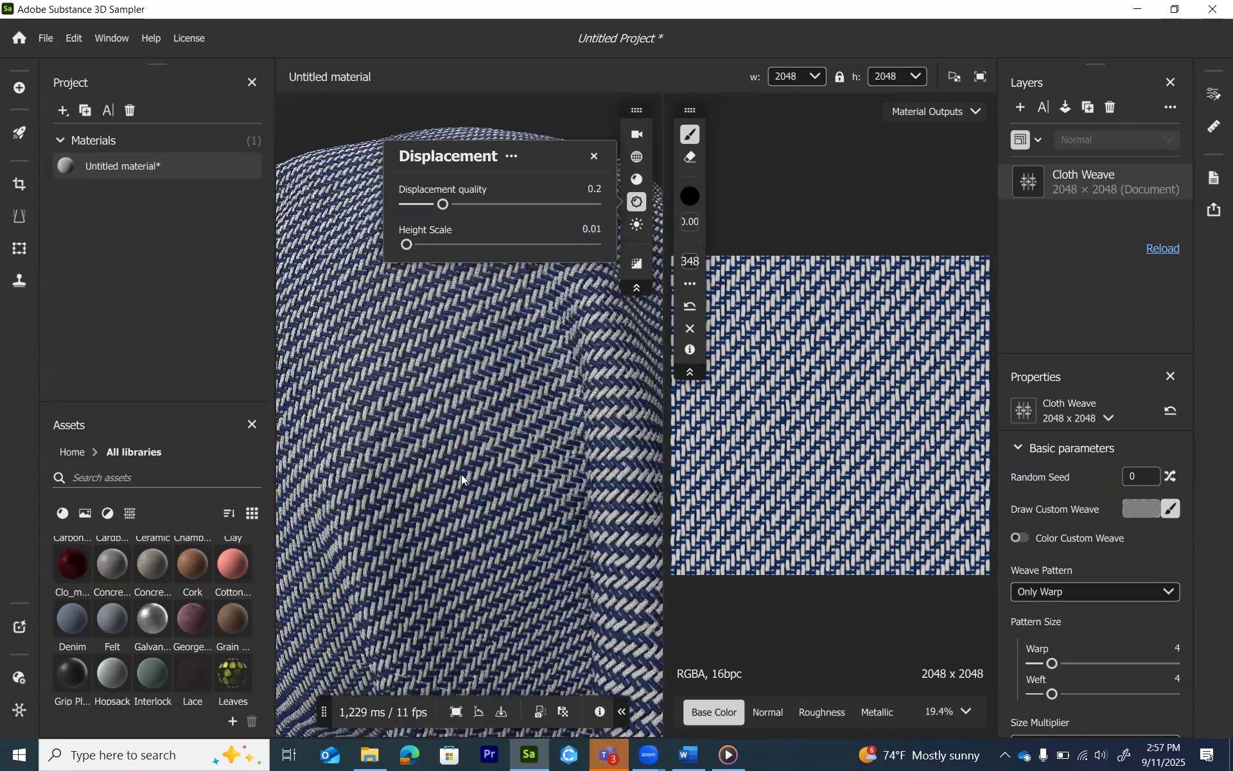
scroll(489, 483, down, 2)
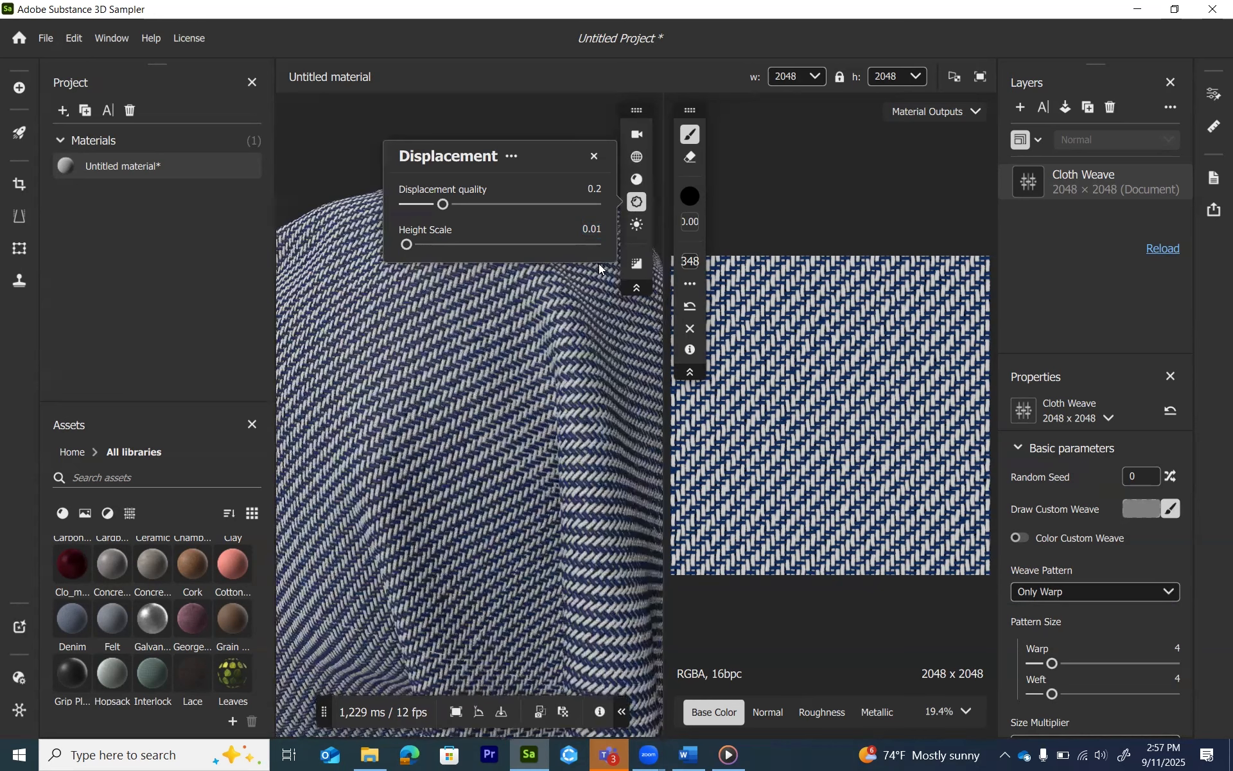
- Try Studio White Soft and a darker studio environment for the preview lighting, then choose the outdoor landscape with blue sky
click(637, 225)
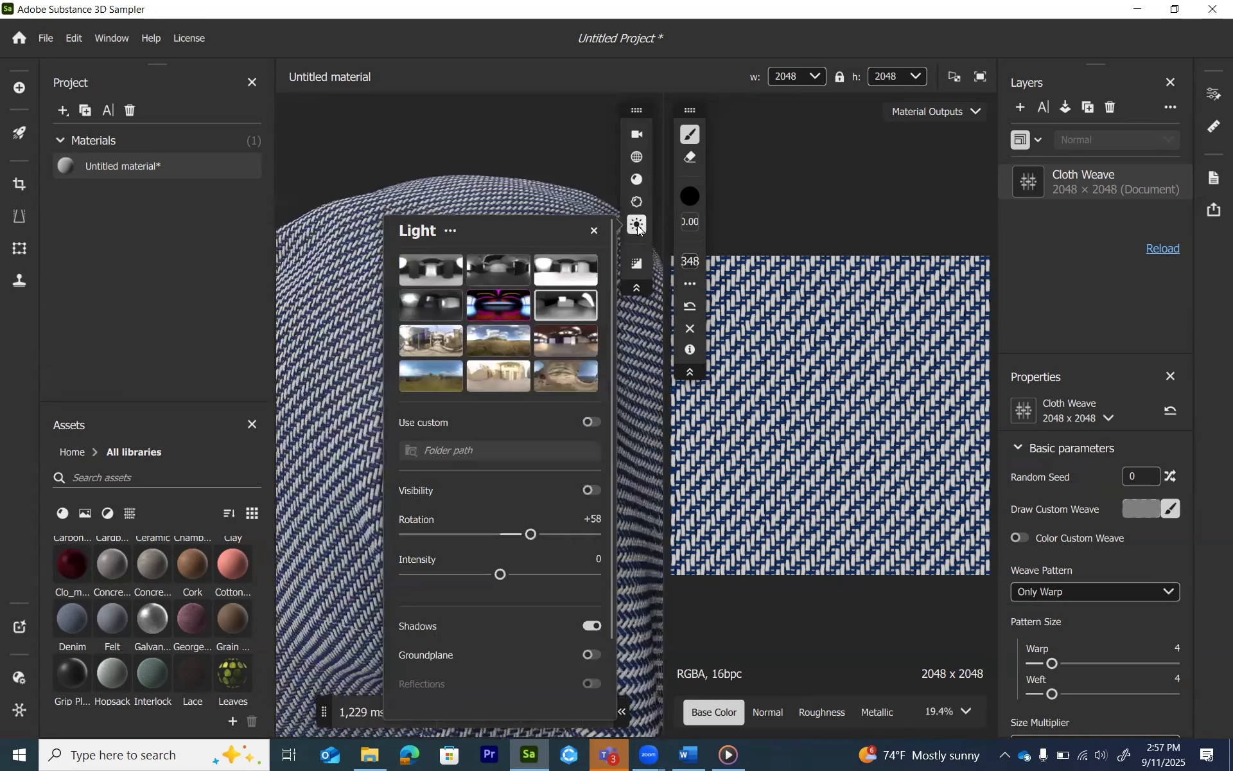
click(560, 275)
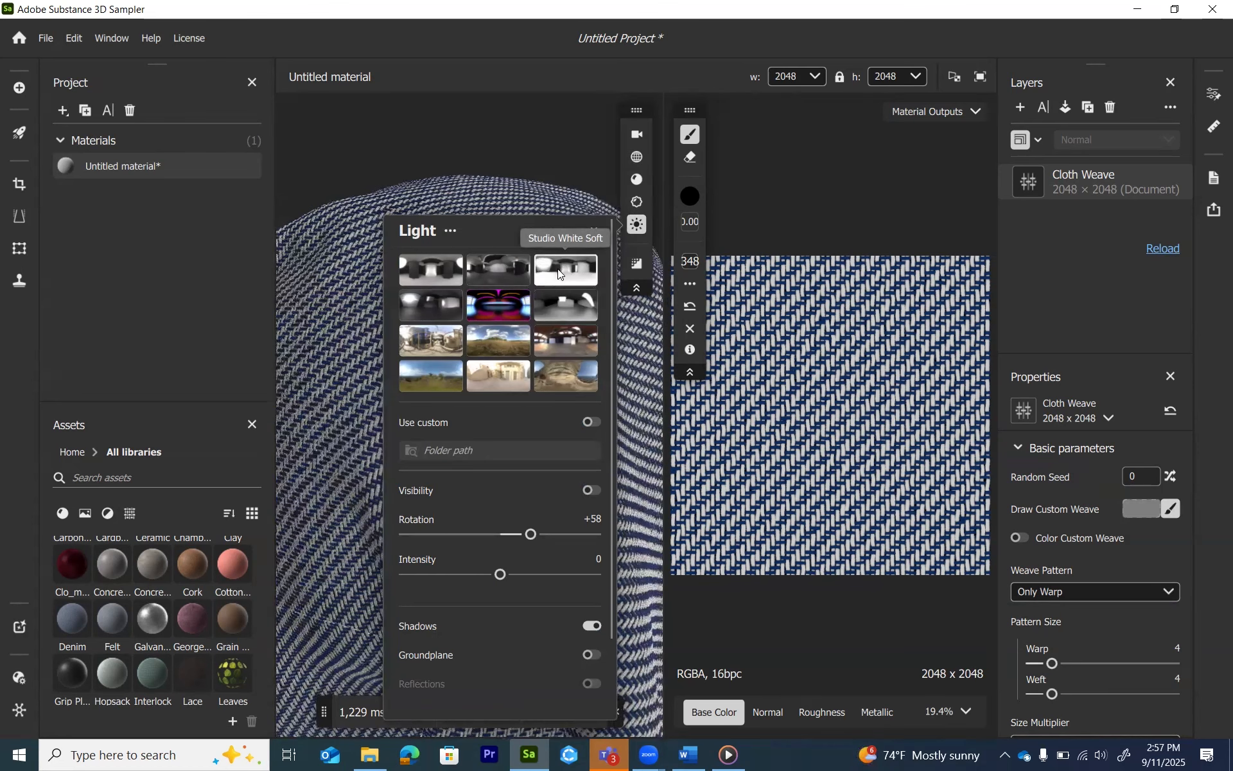
click(503, 265)
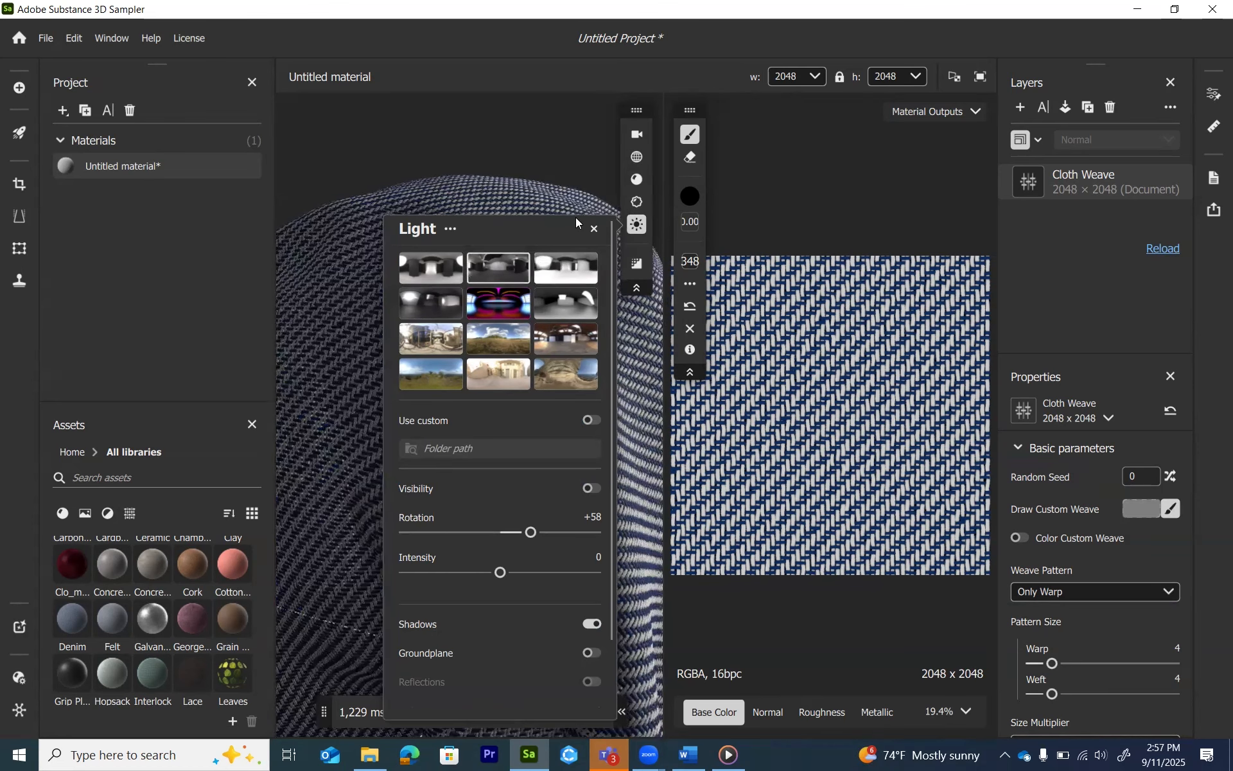
click(489, 341)
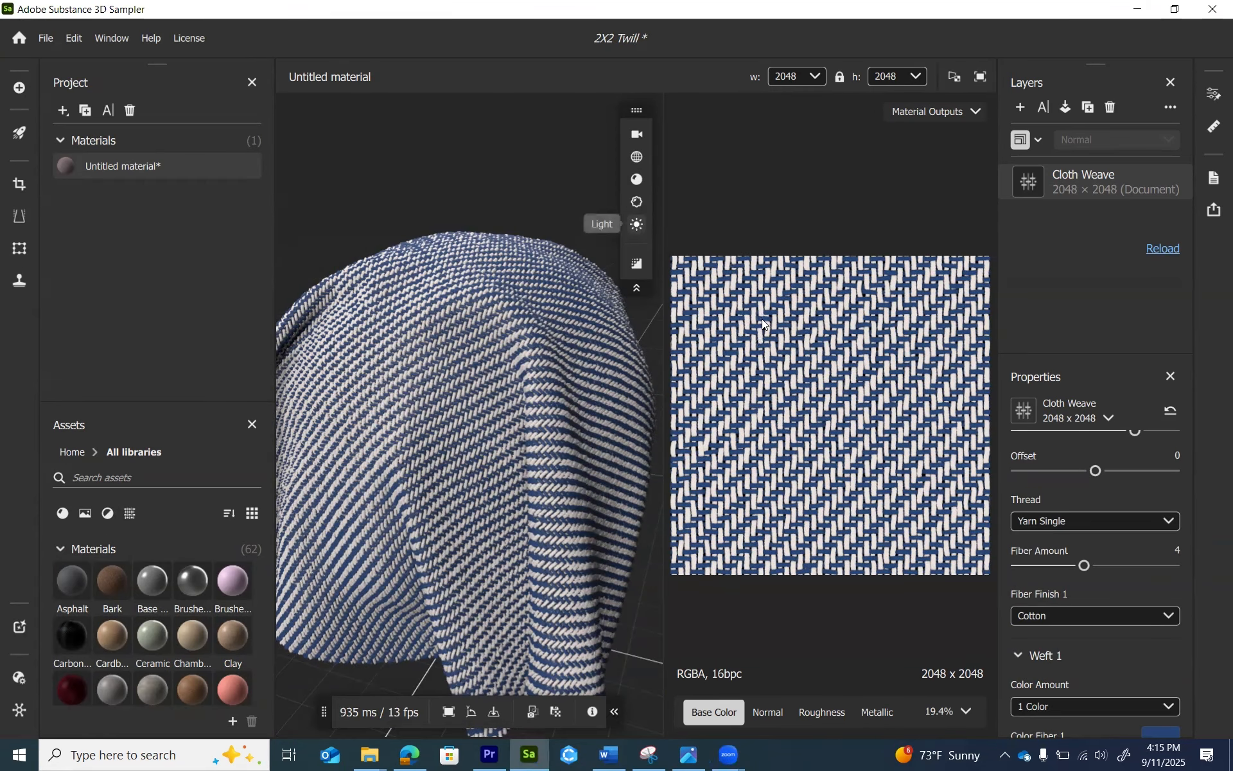
- Export the material as a Substance 3D asset file (.sbsar) named 2X2 Twill Weave to the Swatches folder, checking the material settings
click(1213, 212)
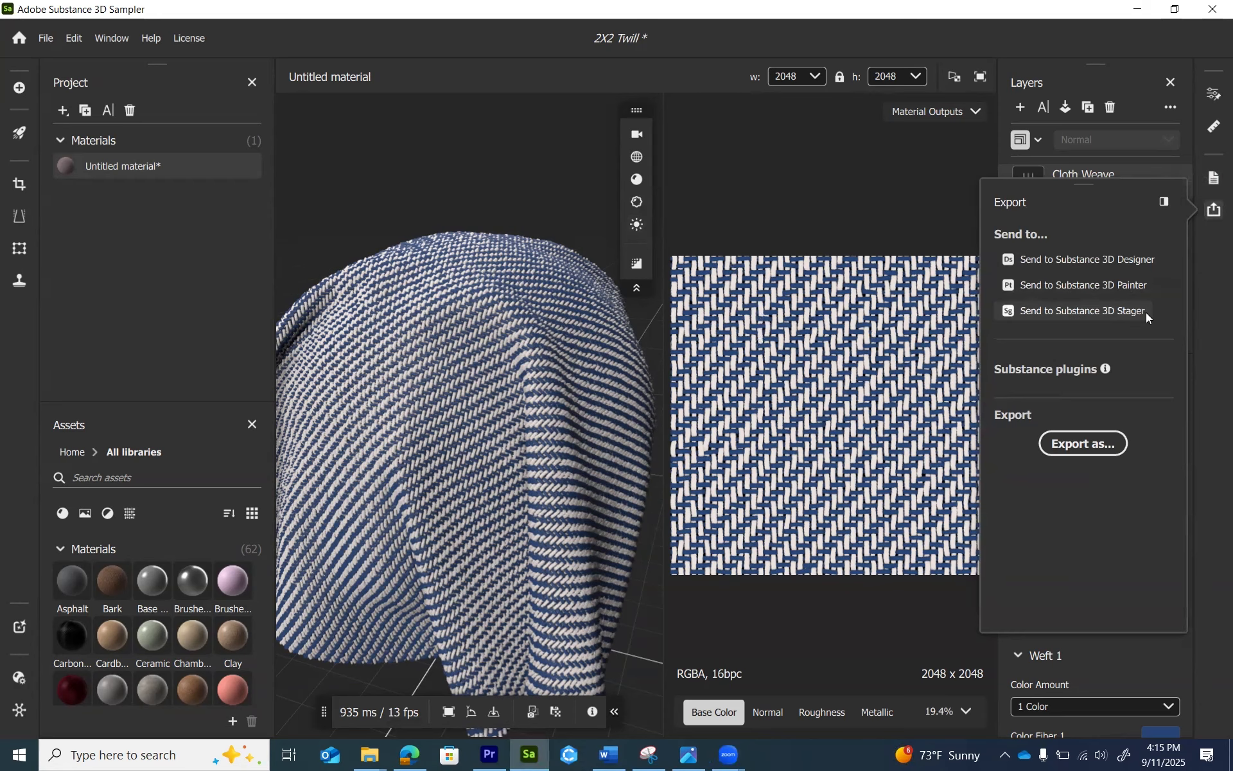
click(1084, 444)
click(521, 144)
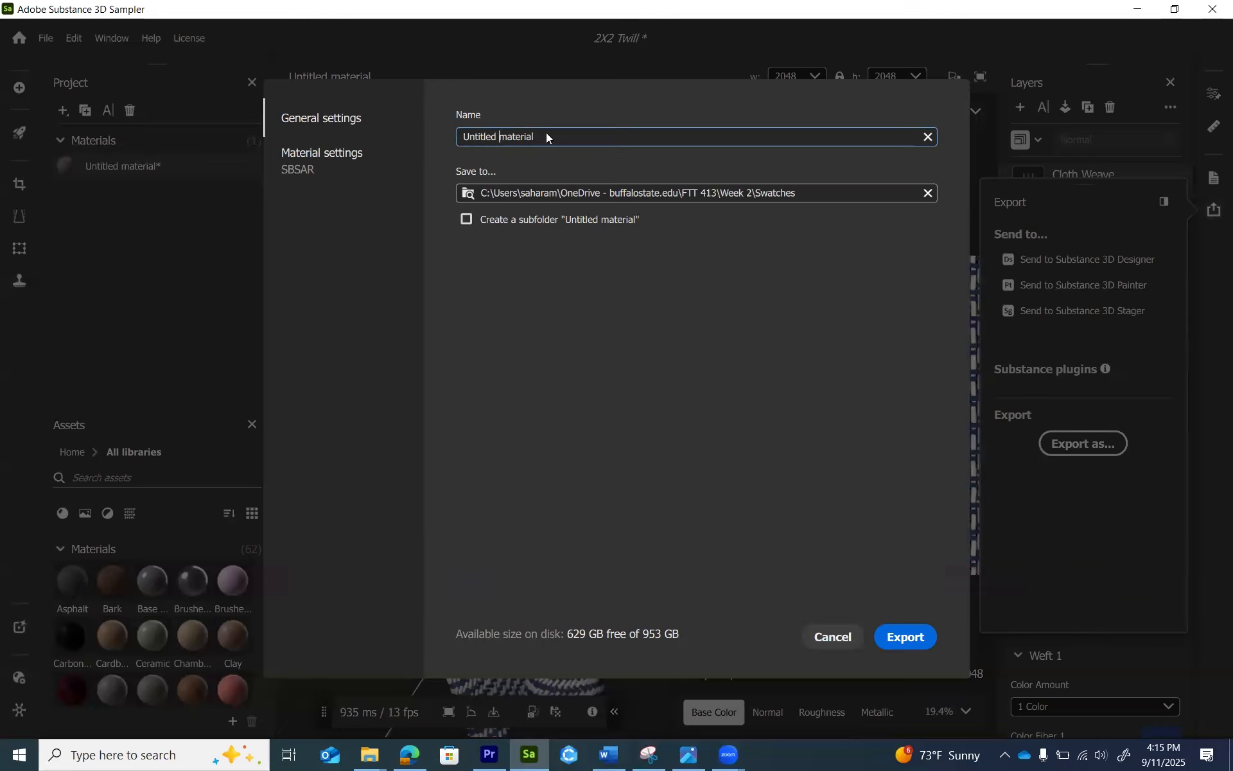
drag(539, 136, 460, 137)
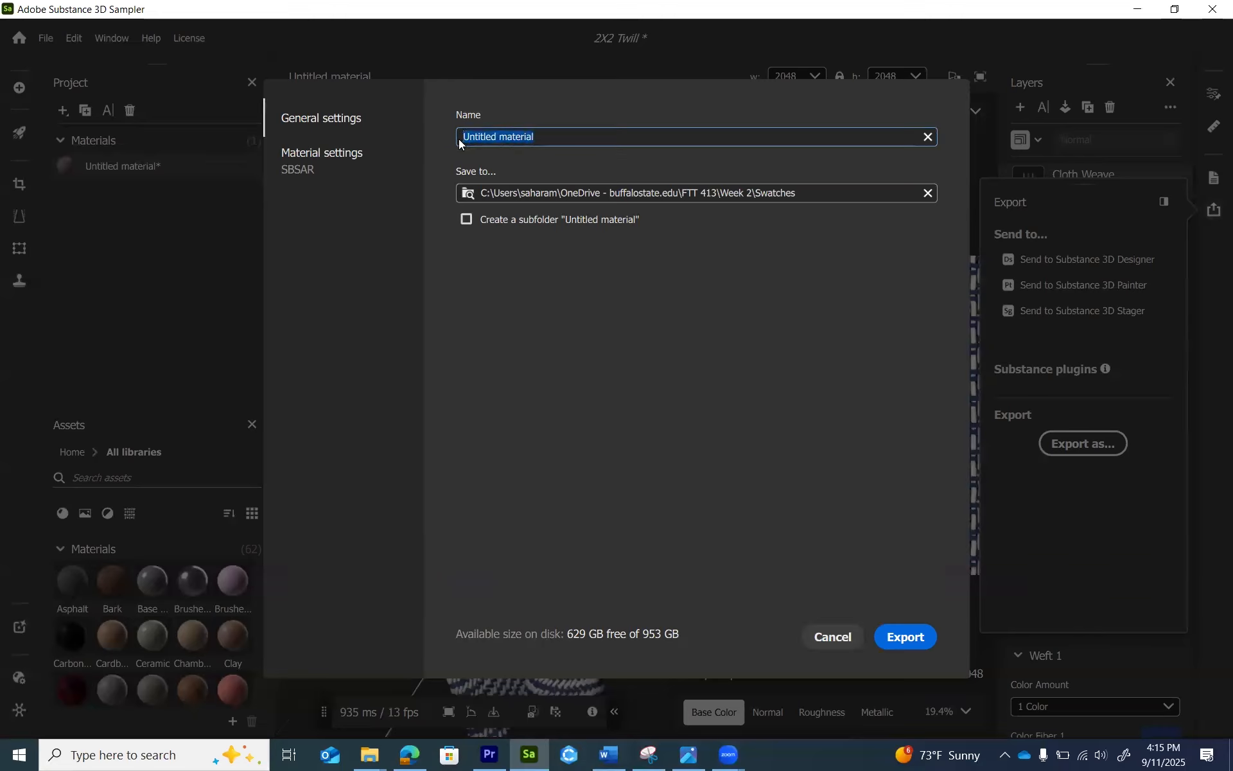
text(2X2)
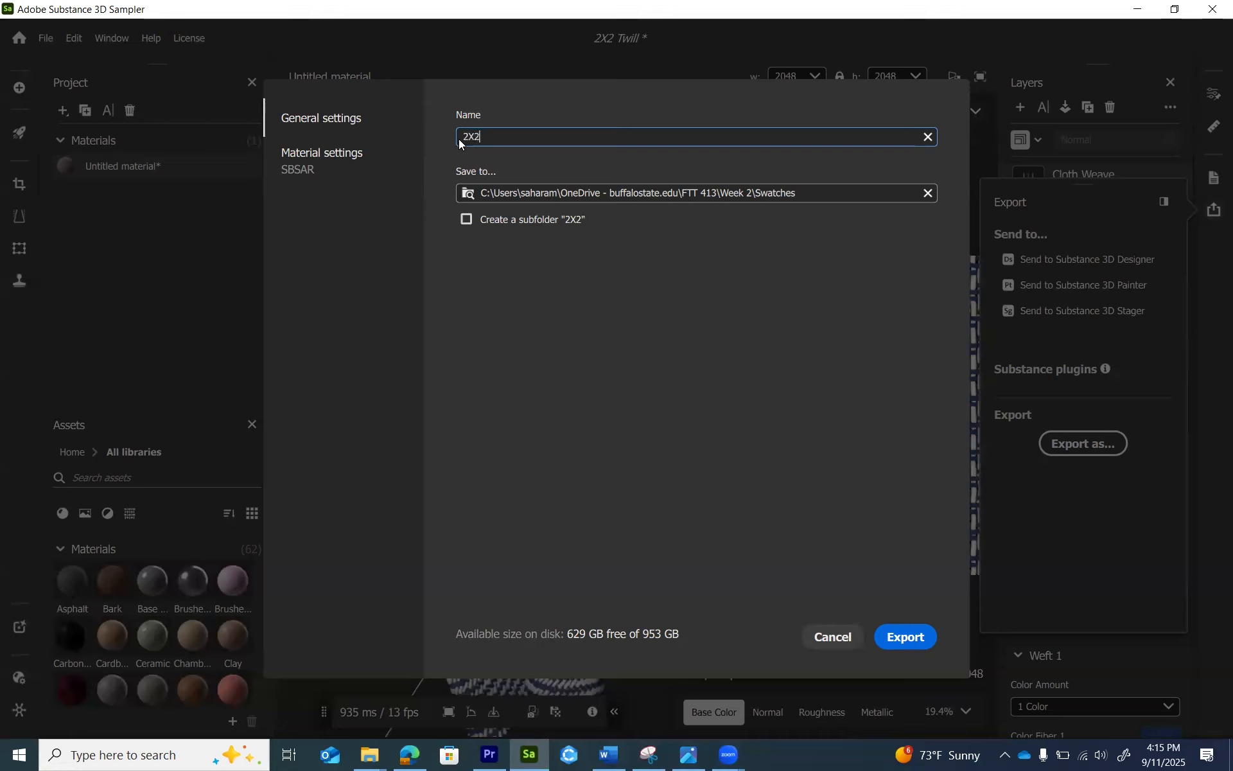
text( Twill Weave)
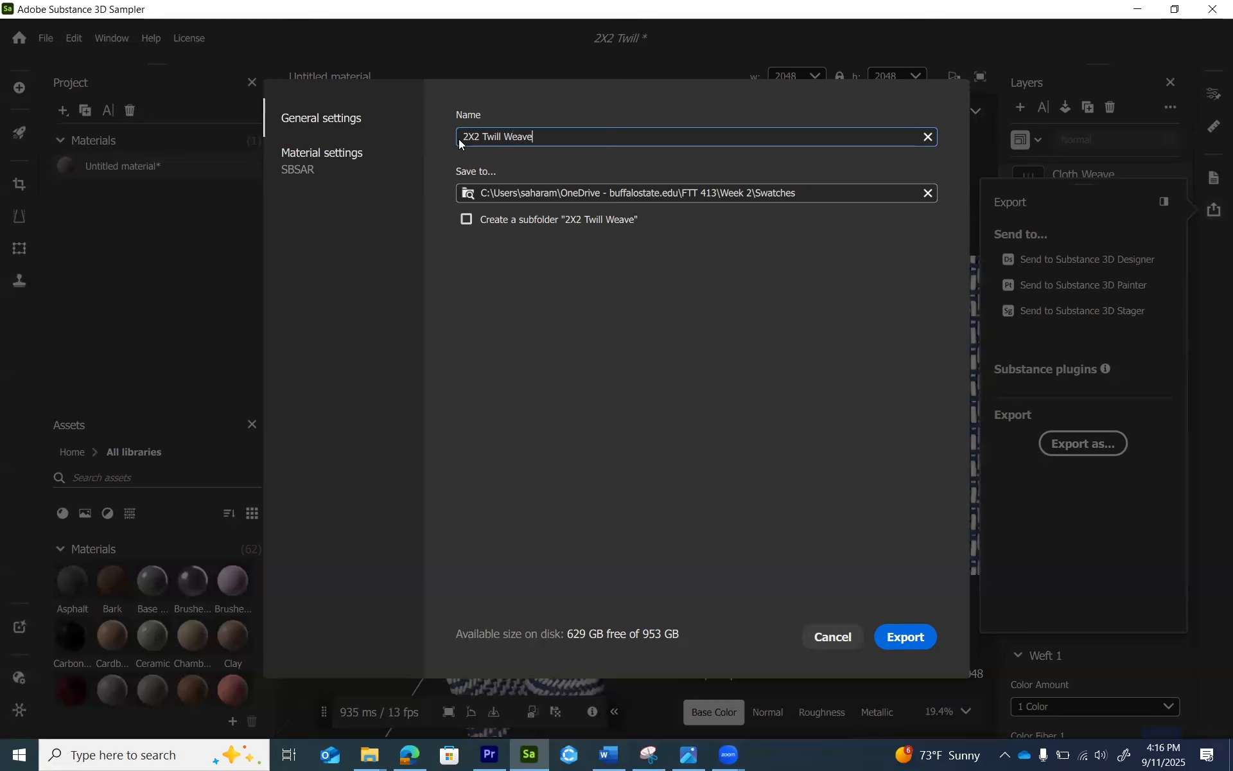
click(312, 159)
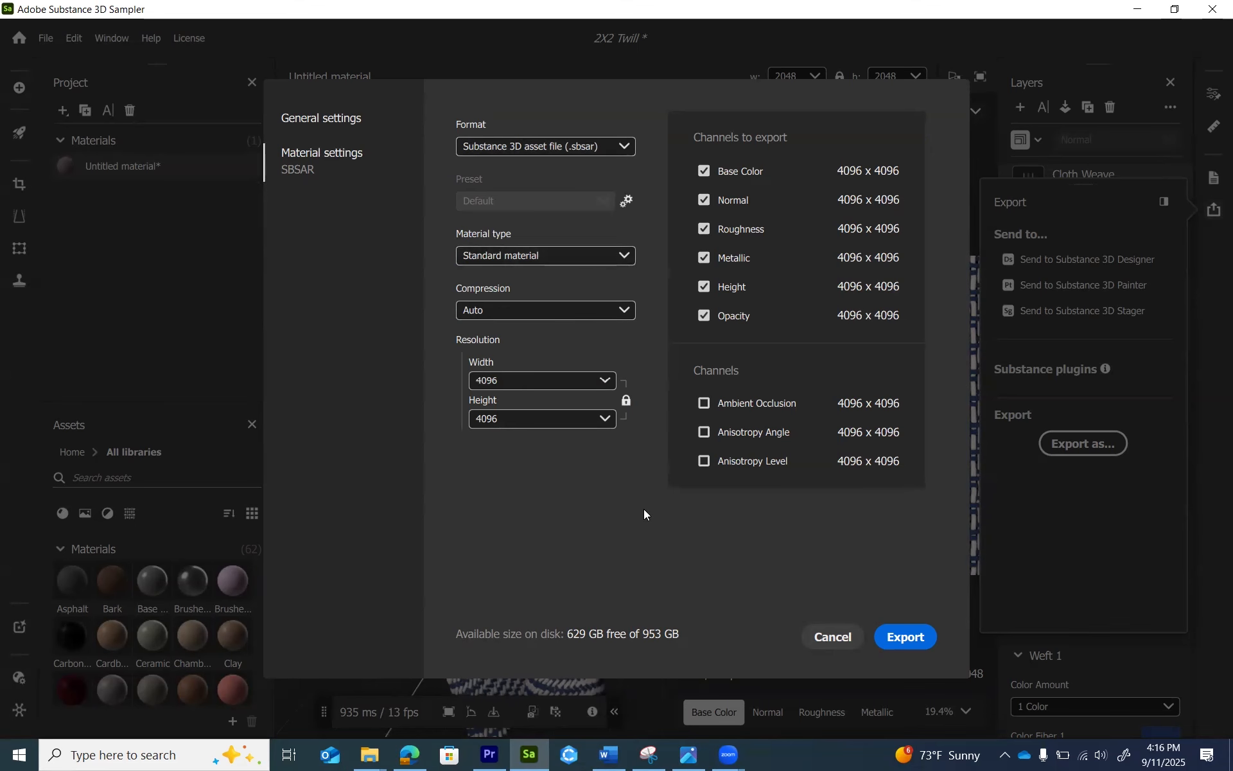
click(898, 637)
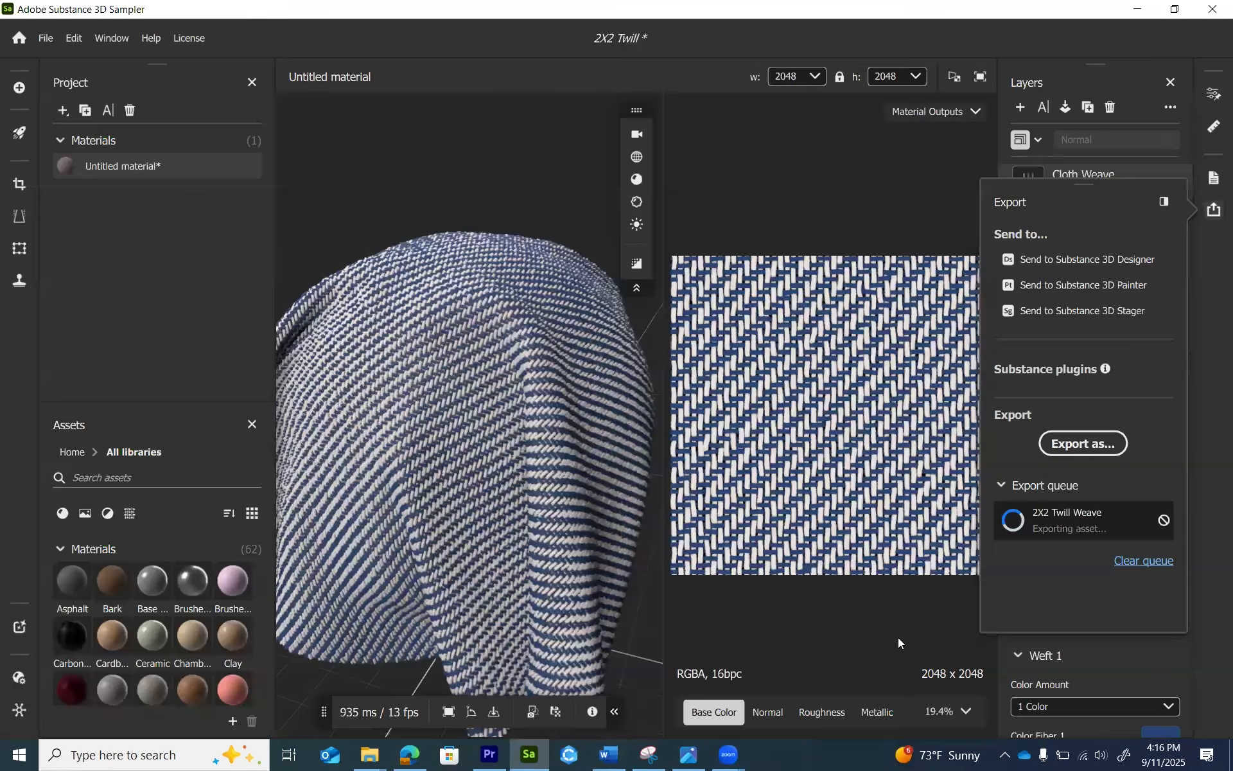